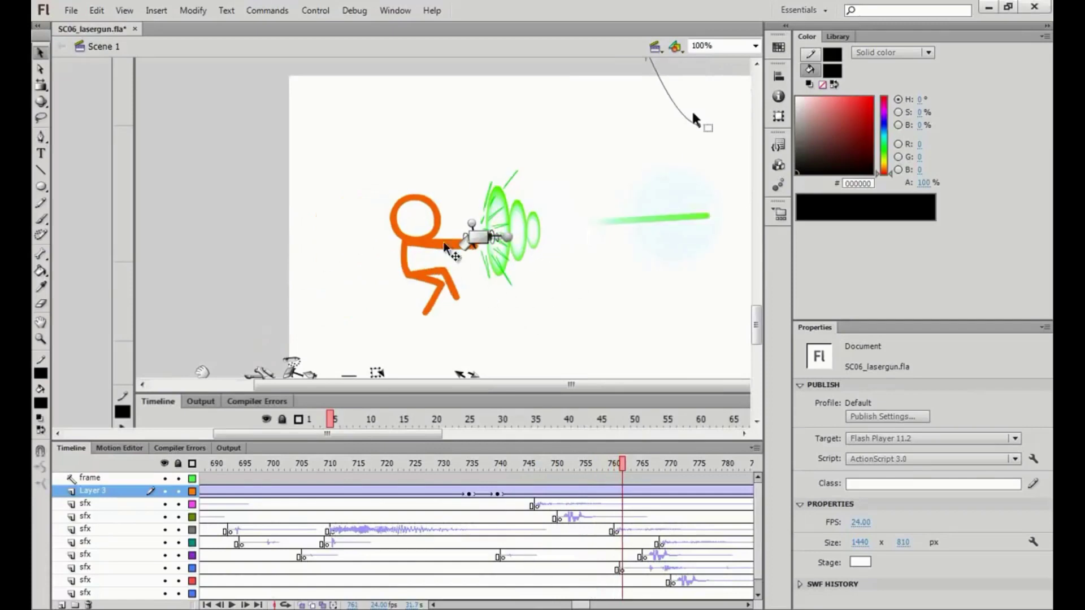
Switch to VLC and study the ray gun firing in ray_gun.avi around 00:04 to 00:05.
key("alt+Tab")
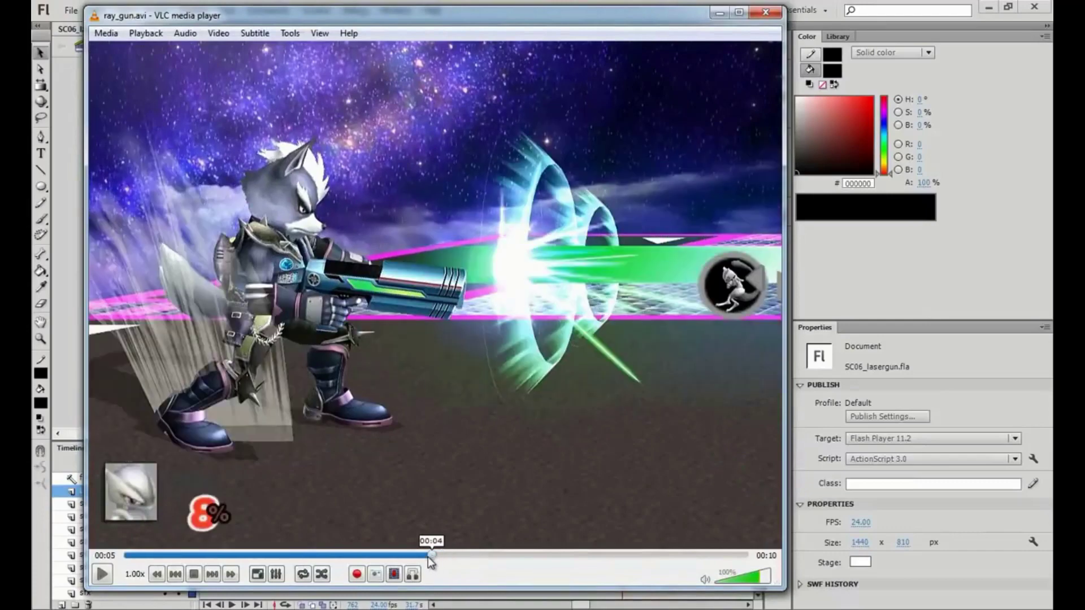
left_click(425, 556)
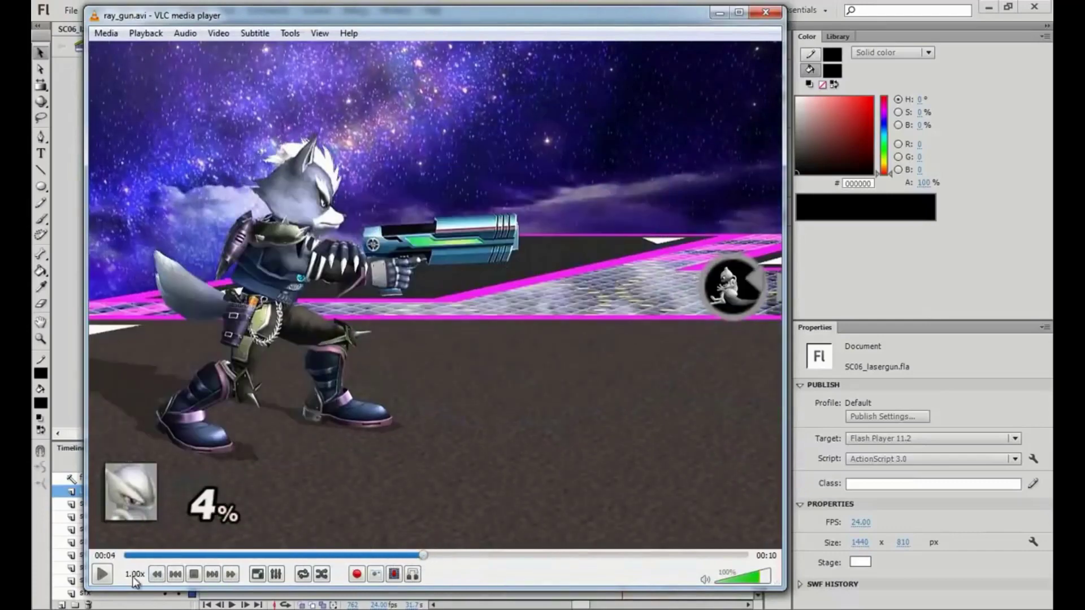
left_click(105, 572)
left_click(104, 572)
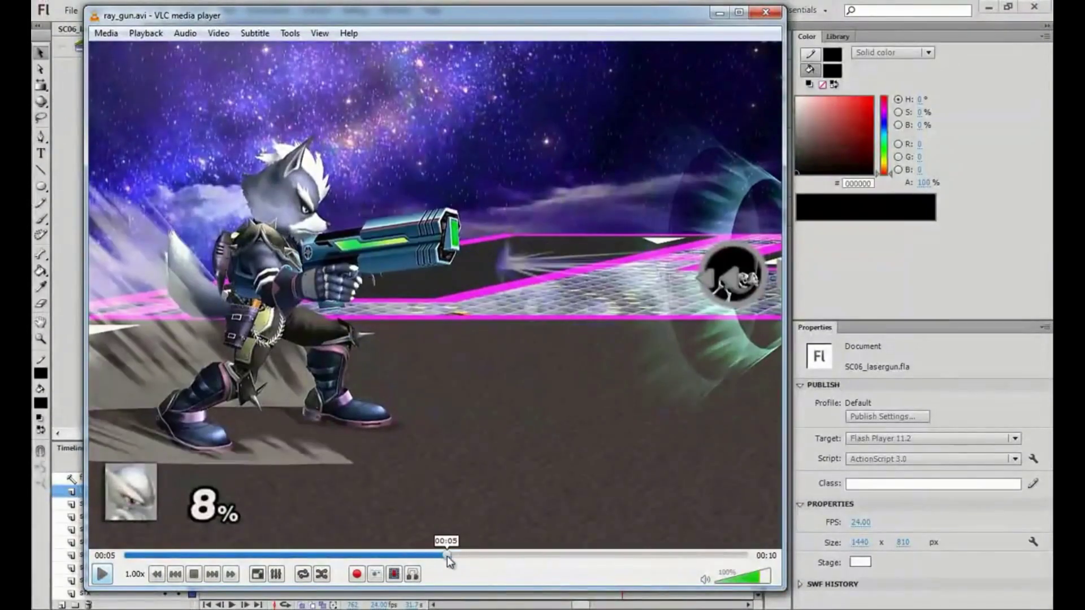
left_click(447, 556)
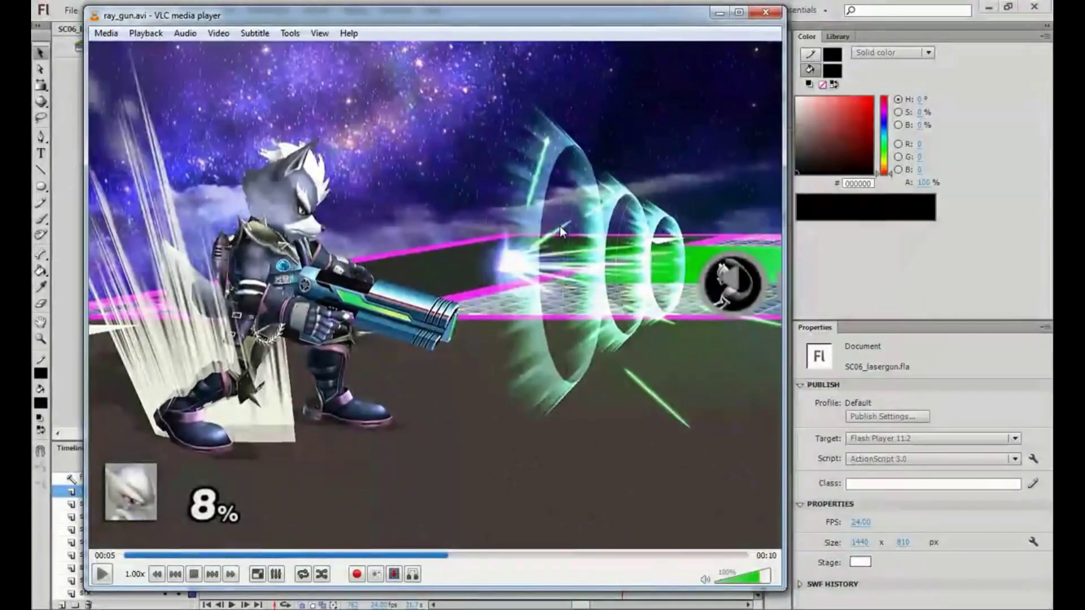
left_click(719, 13)
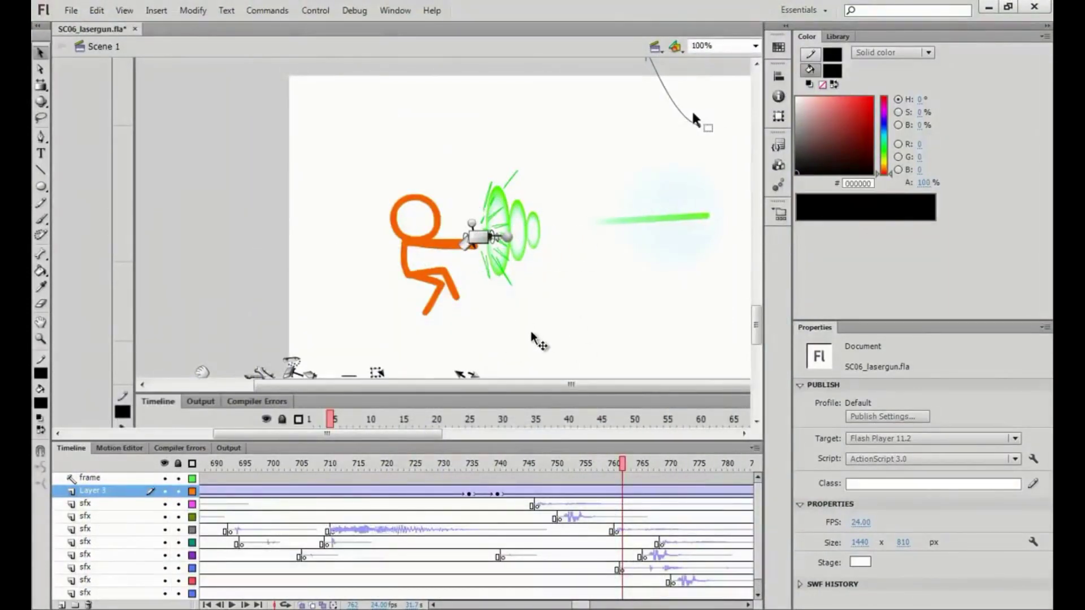
Create a new blank Flash document.
left_click(71, 11)
left_click(109, 262)
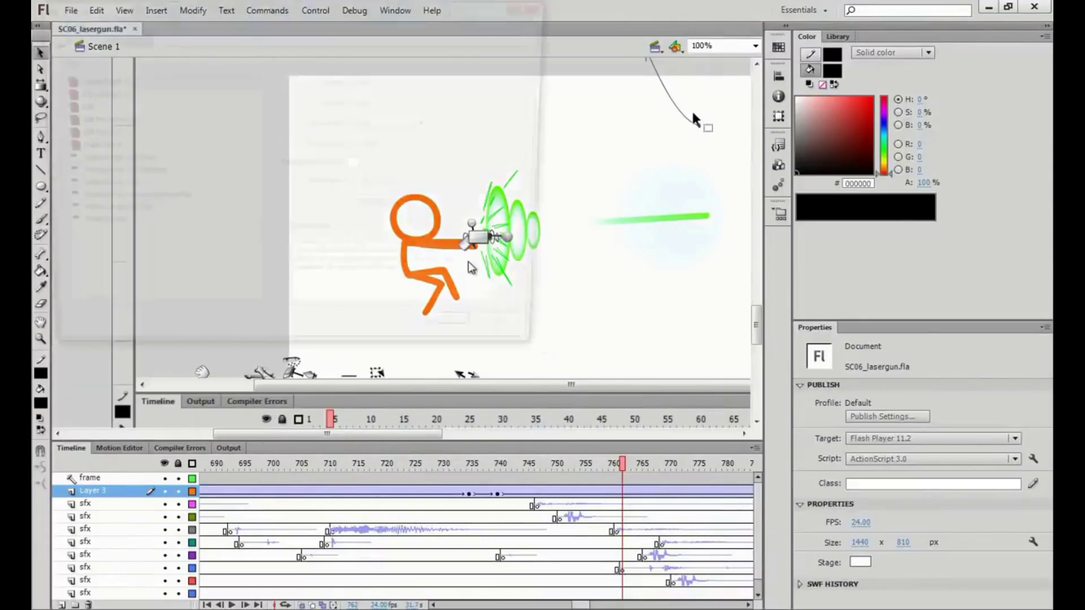
left_click(473, 340)
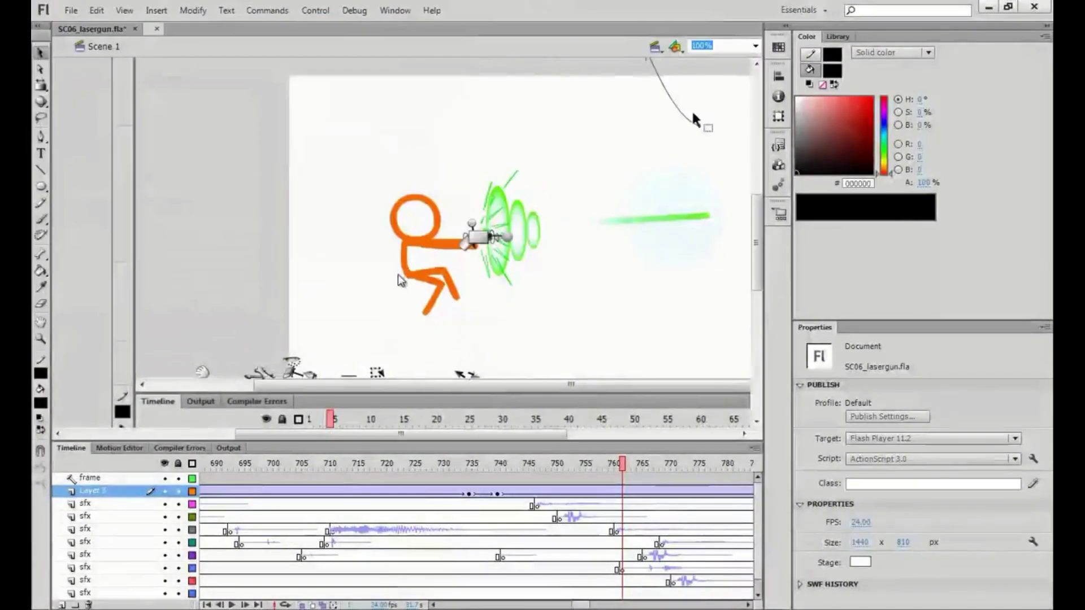
Sketch a ray gun with a grip, trigger, barrel and round tip on the stage using the Pencil tool.
left_click(41, 203)
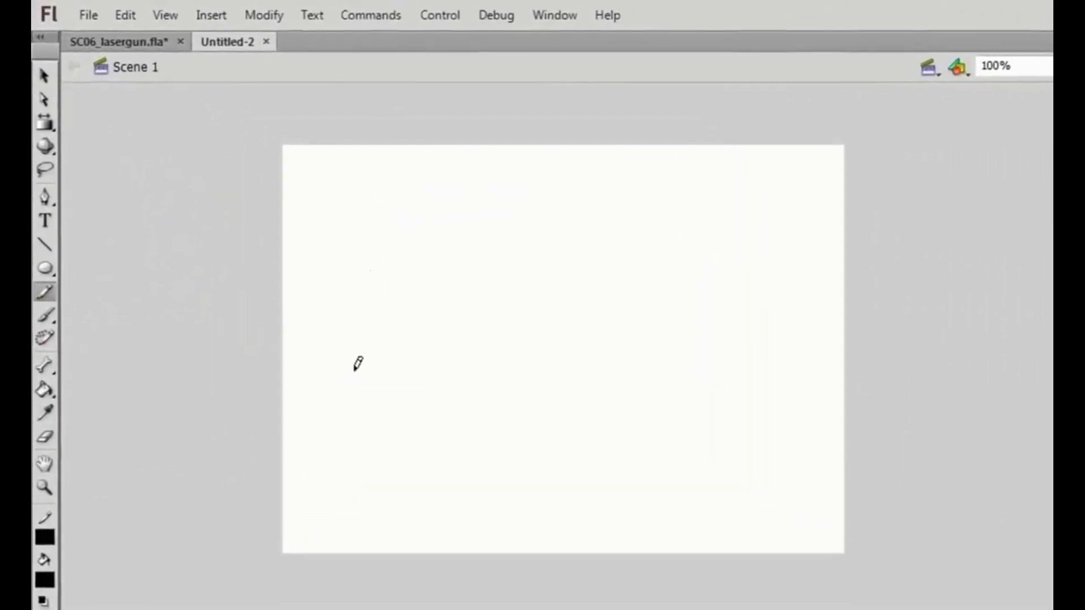
mouse_move(268, 229)
left_mouse_down()
mouse_move(255, 269)
mouse_move(321, 229)
left_mouse_up()
mouse_move(454, 330)
left_mouse_down()
mouse_move(376, 332)
mouse_move(390, 383)
mouse_move(443, 345)
left_mouse_up()
mouse_move(394, 355)
left_mouse_down()
mouse_move(486, 333)
mouse_move(474, 339)
left_mouse_up()
left_click(44, 76)
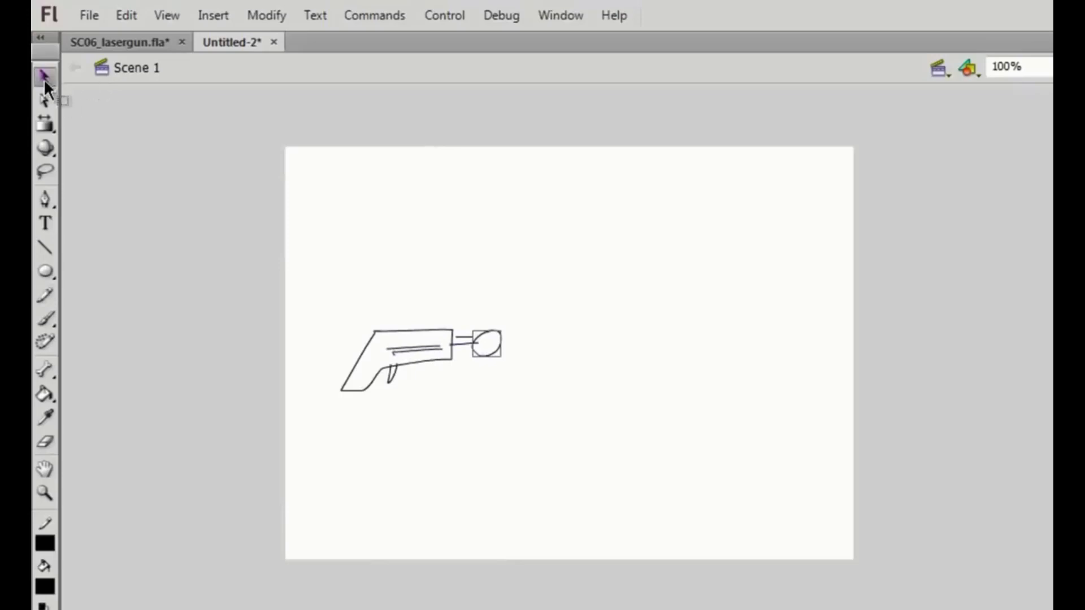
left_click(563, 374)
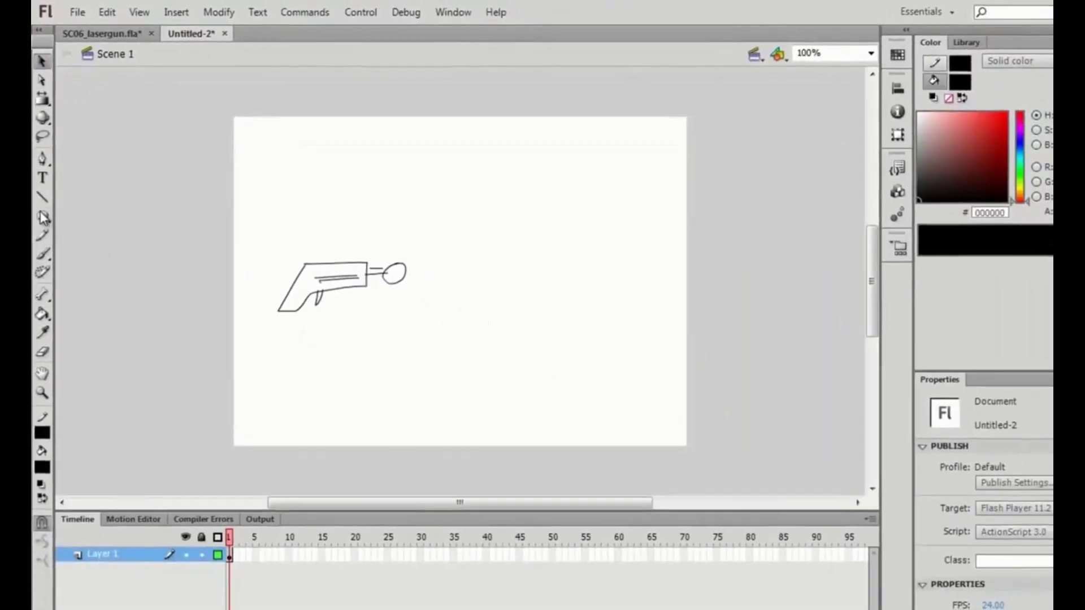
Draw a tall oval about 25 × 78 px at the gun's tip and convert it to a graphic symbol named laserblast.
left_click(43, 217)
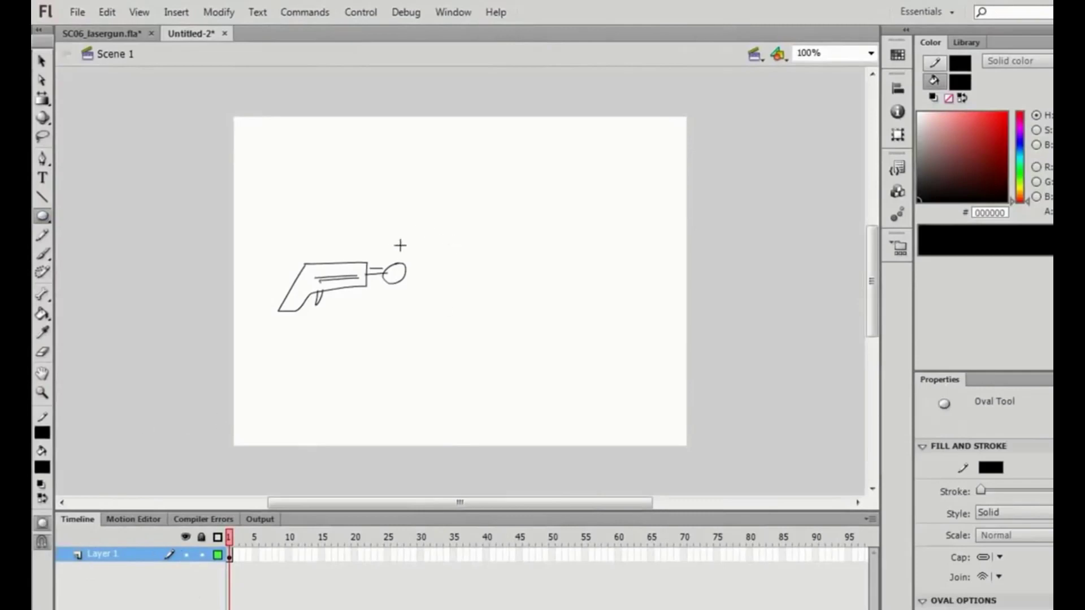
left_click_drag(400, 239, 419, 304)
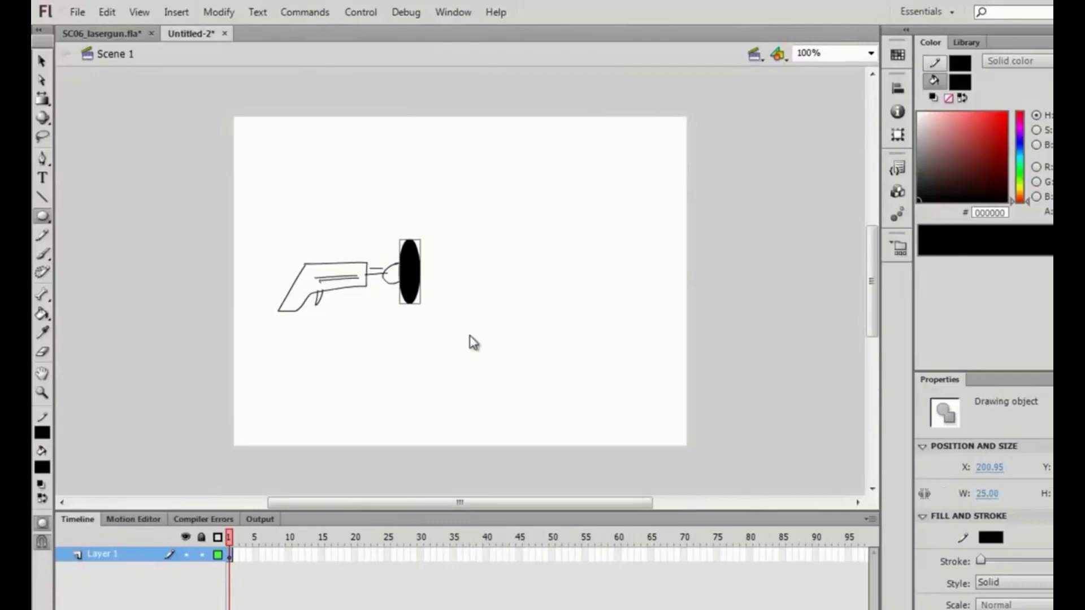
key("F8")
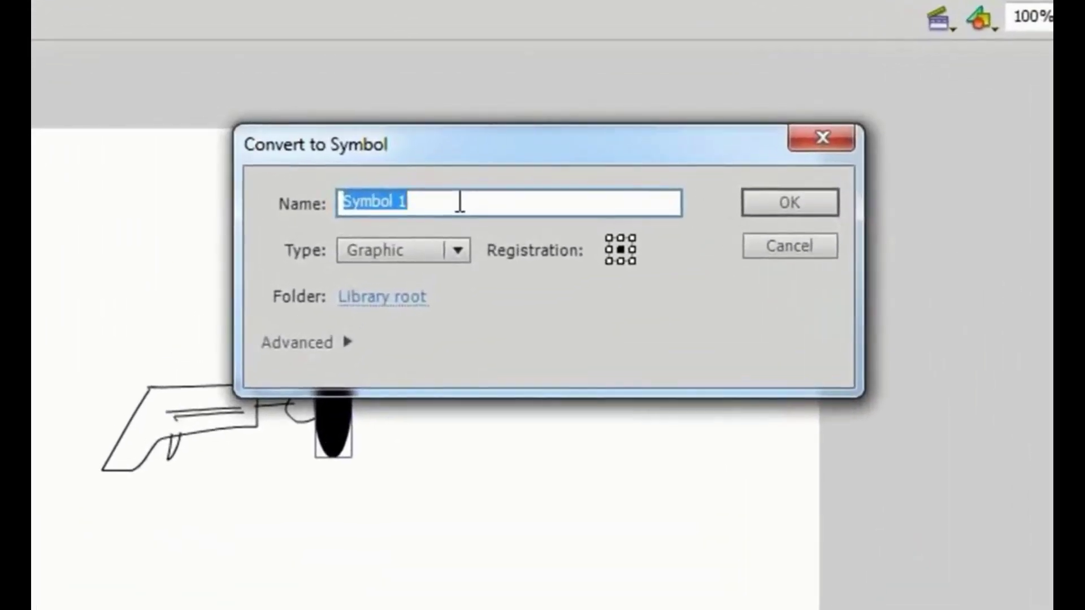
type("laserblast")
key("Return")
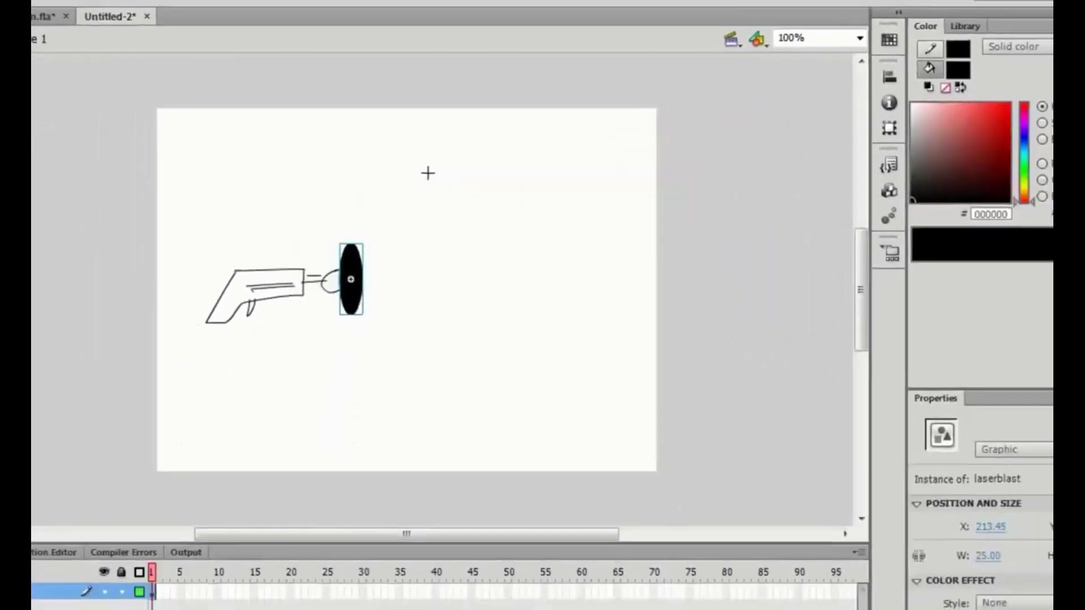
Inside the laserblast symbol, give the oval a radial gradient fill and narrow the gradient to the oval's width.
left_click(41, 53)
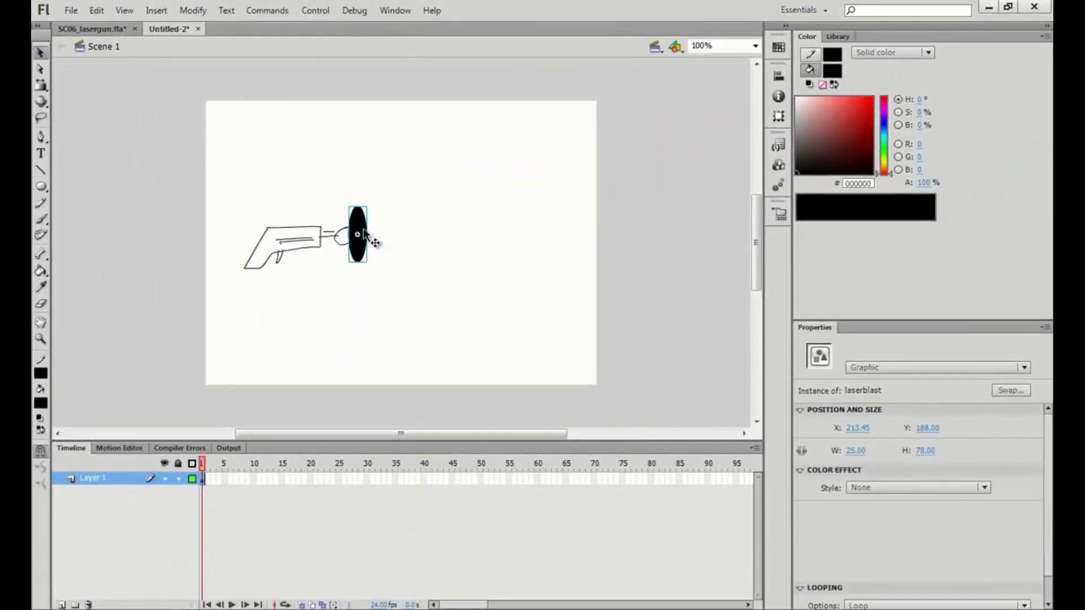
double_click(365, 234)
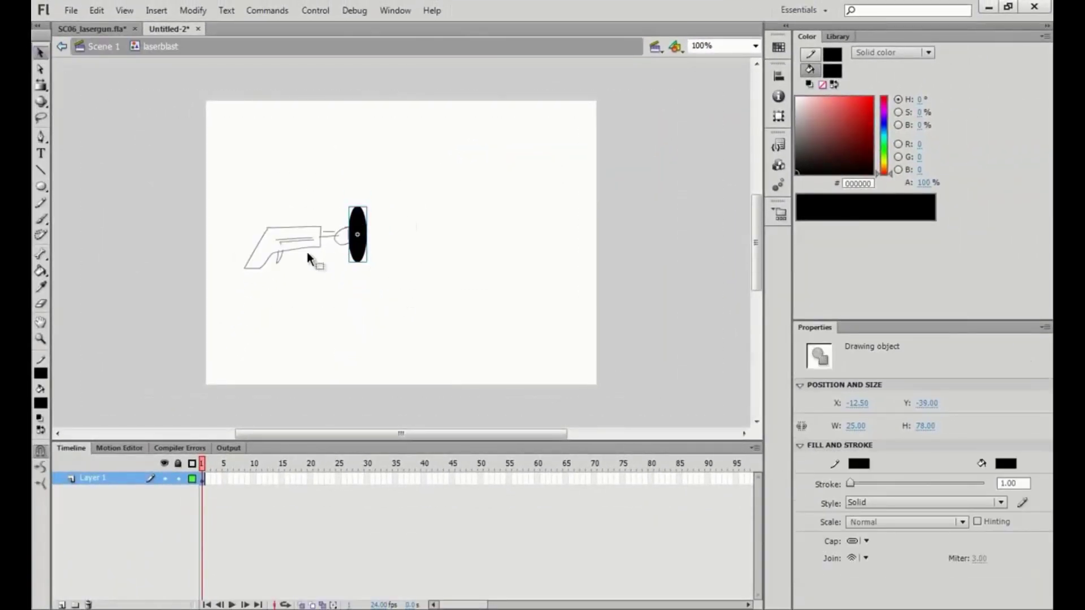
key("ctrl+equal")
key("ctrl+equal")
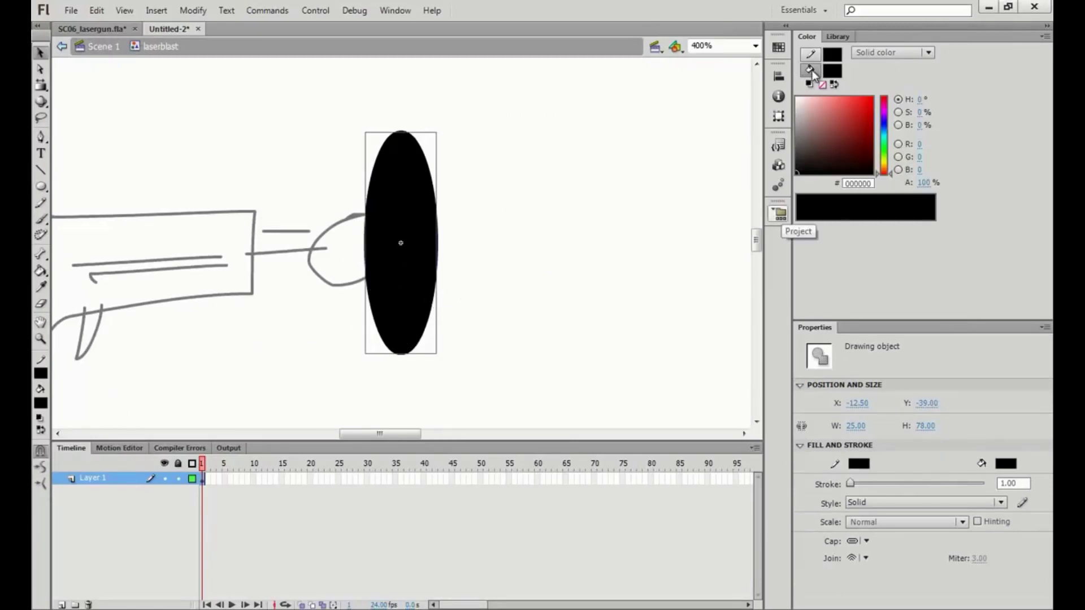
left_click(920, 56)
left_click(895, 115)
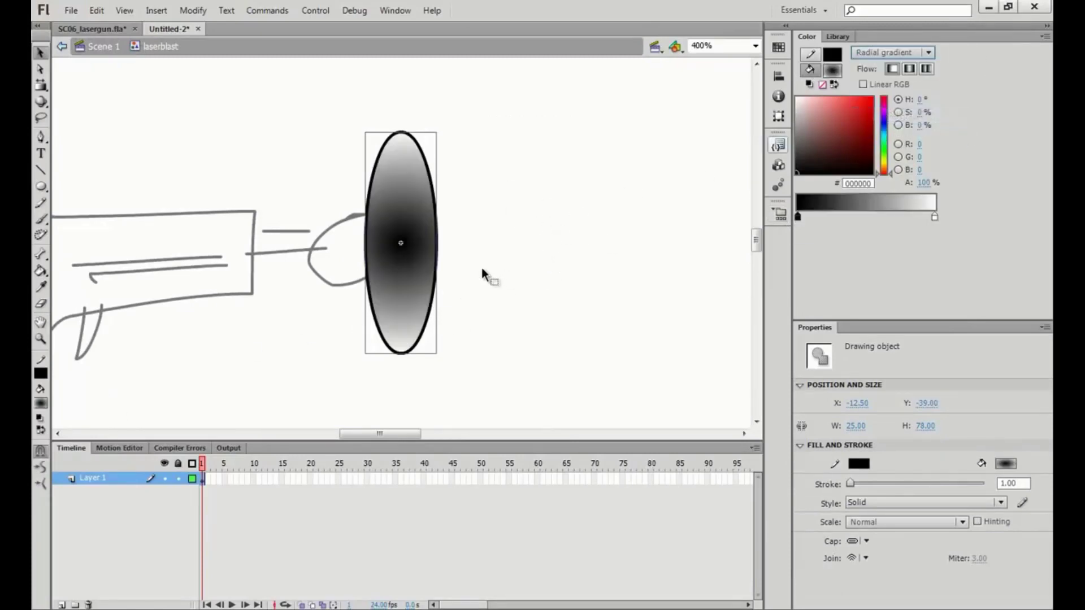
key("f")
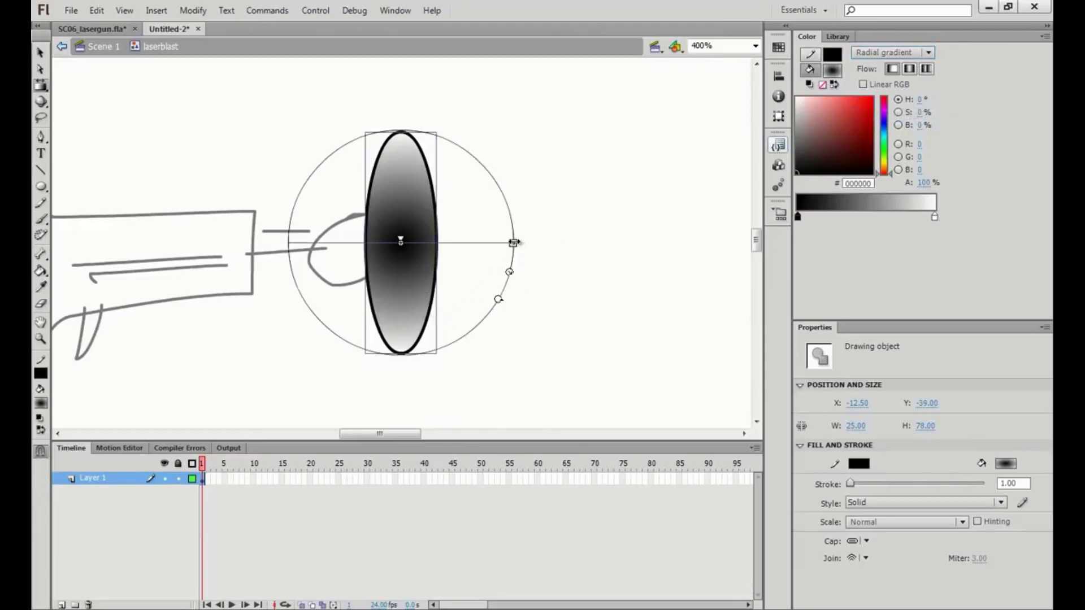
left_click_drag(514, 243, 436, 243)
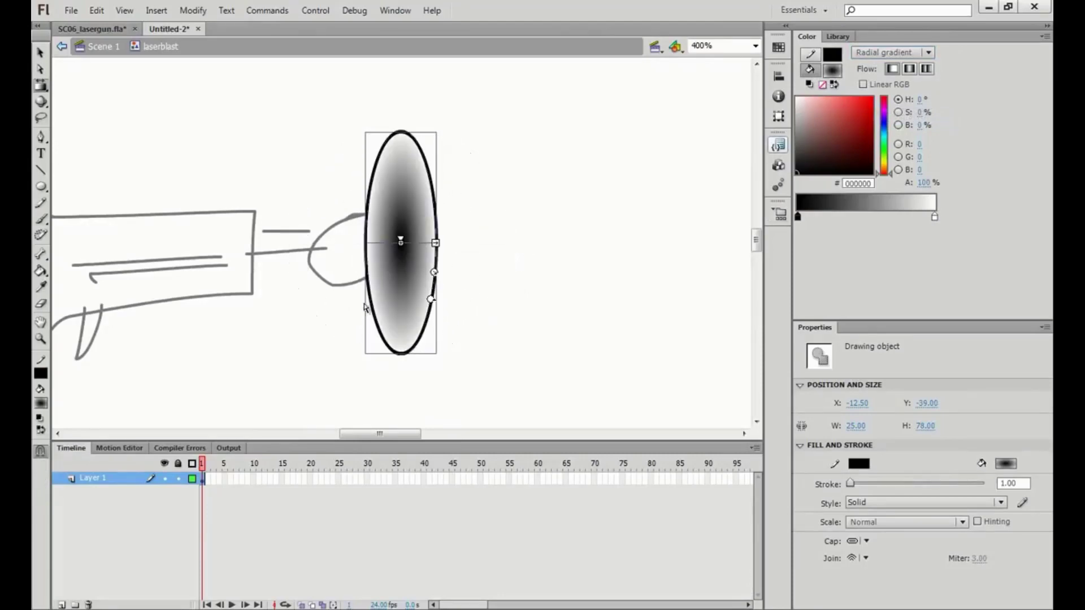
Remove the stroke from the gradient oval.
left_click(45, 372)
left_click(240, 385)
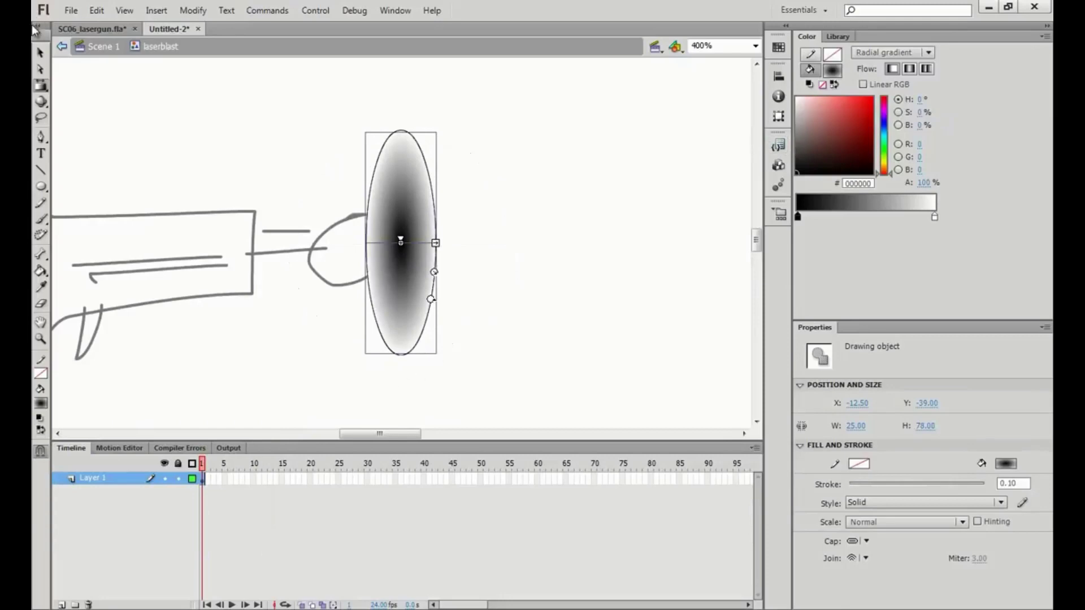
key("v")
left_click(256, 141)
Recolor the oval's radial gradient from white FFFFFF at the center to green 00FF00 at the edge.
left_click(392, 268)
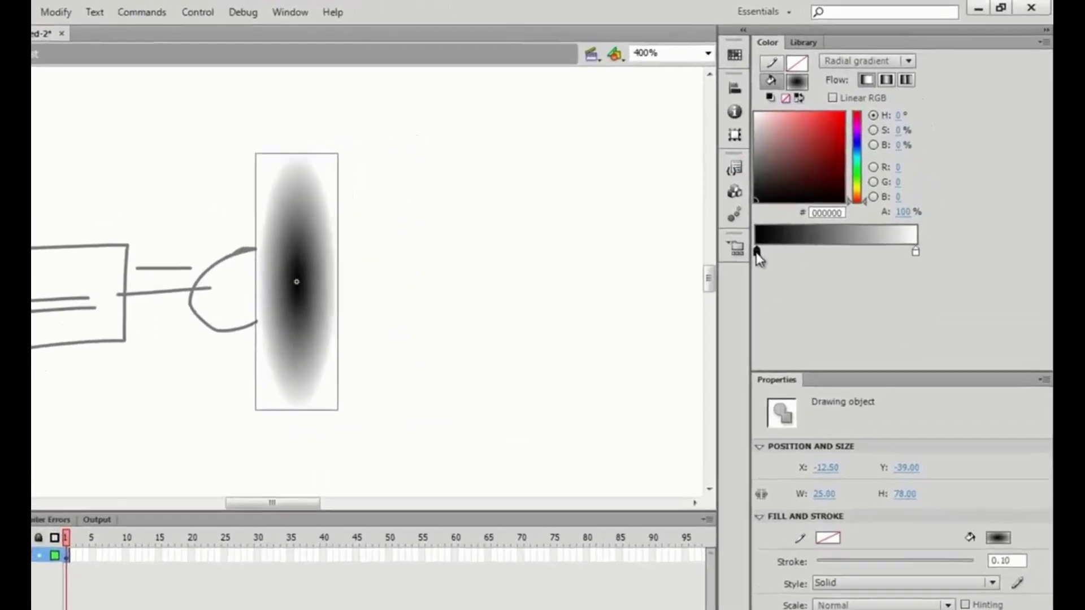
left_click(798, 216)
left_click(812, 289)
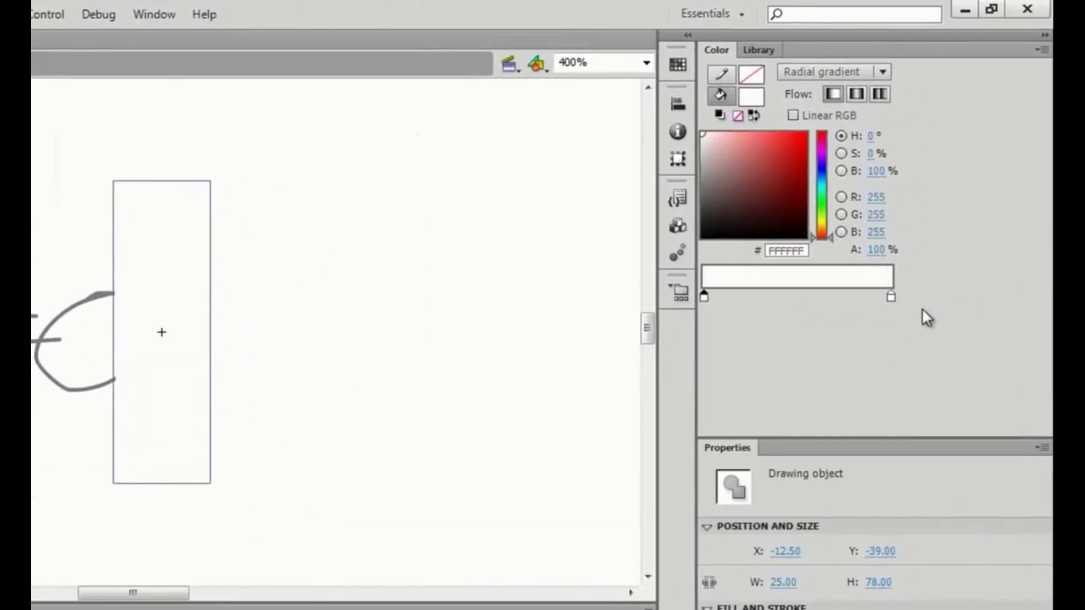
left_click(890, 298)
left_click(864, 337)
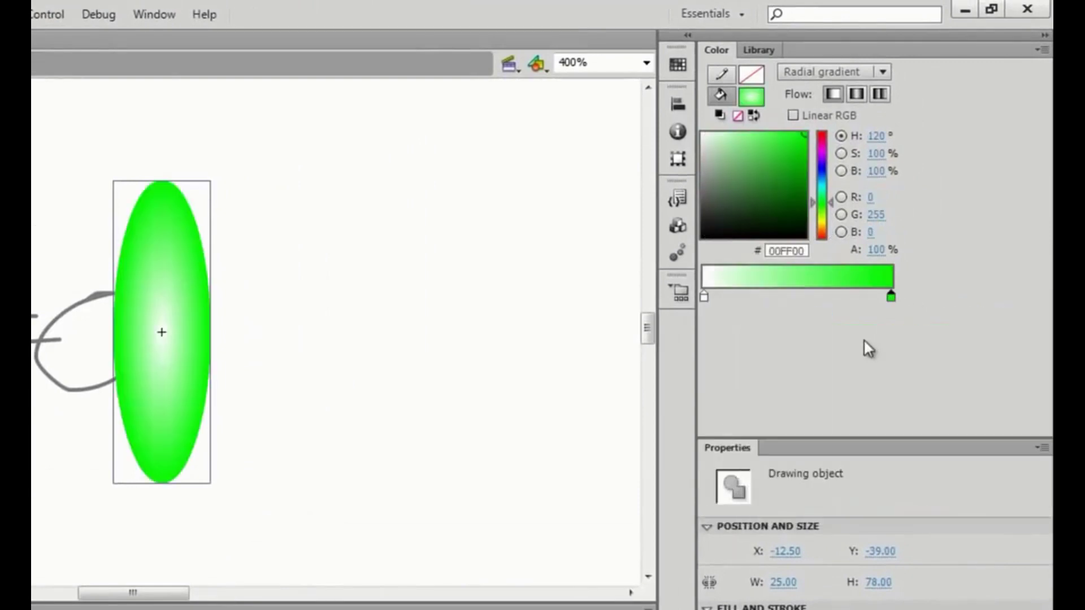
Shift the gradient's white stop to about the middle of the gradient and set its alpha to 0%.
left_click_drag(710, 295, 796, 300)
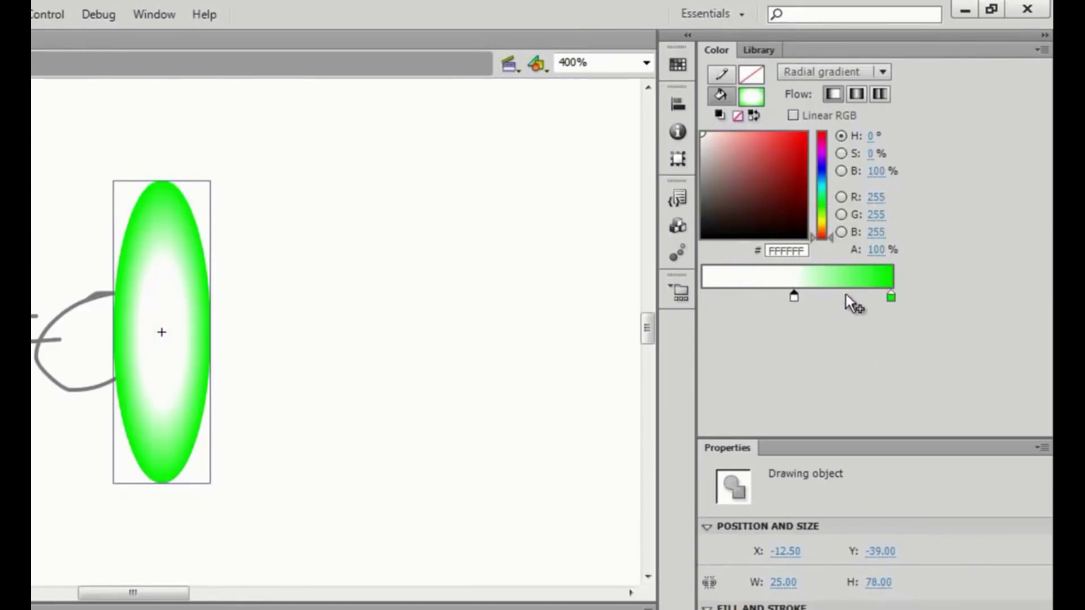
left_click(876, 249)
type("0")
key("Return")
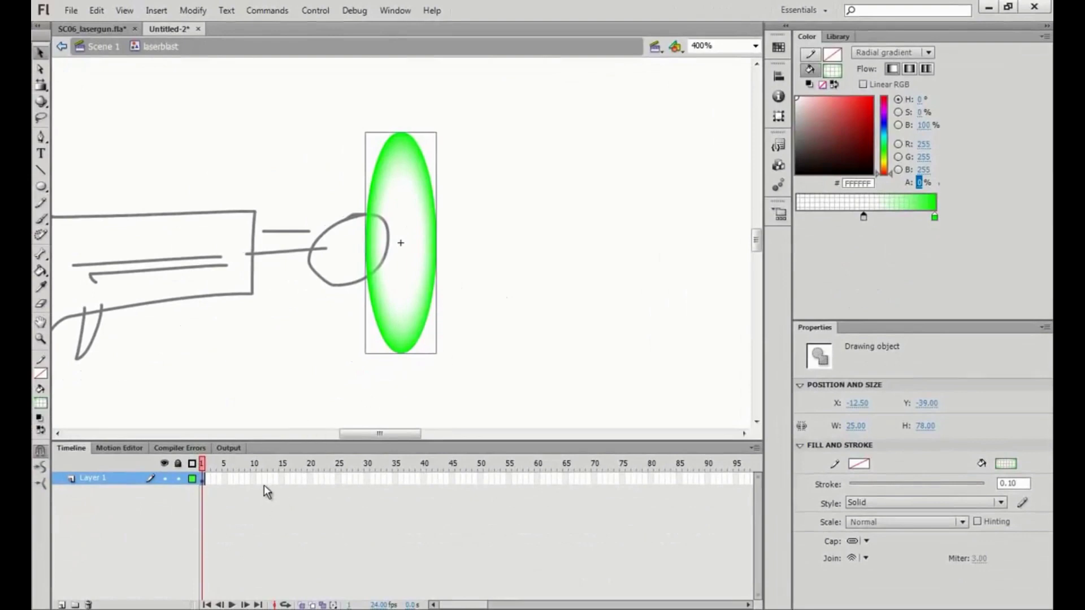
Insert a keyframe at frame 15 and enlarge the oval there to about 32 × 100 px.
left_click(282, 479)
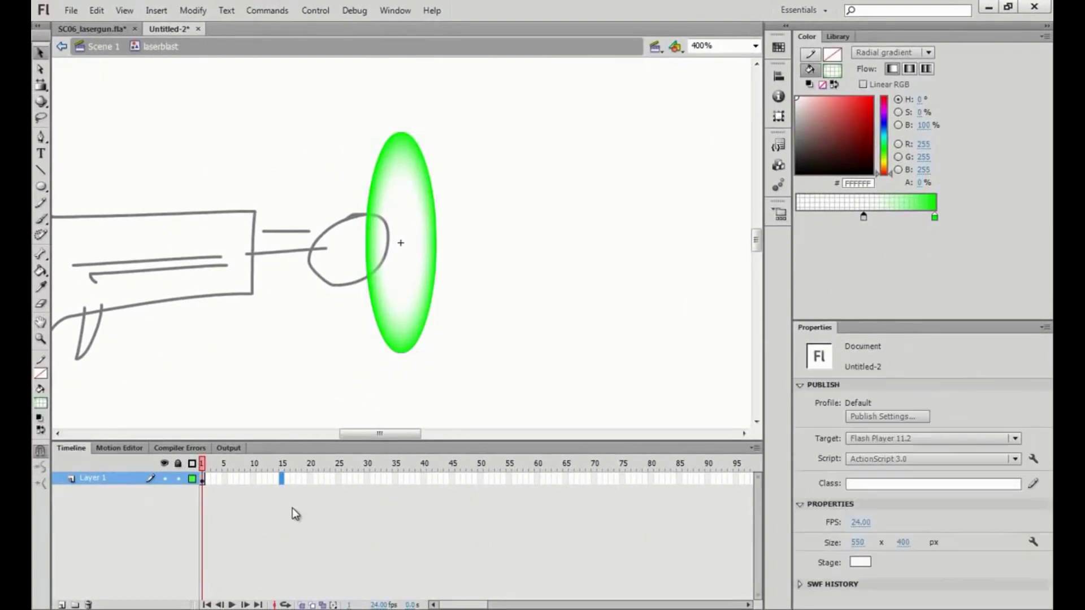
key("F5")
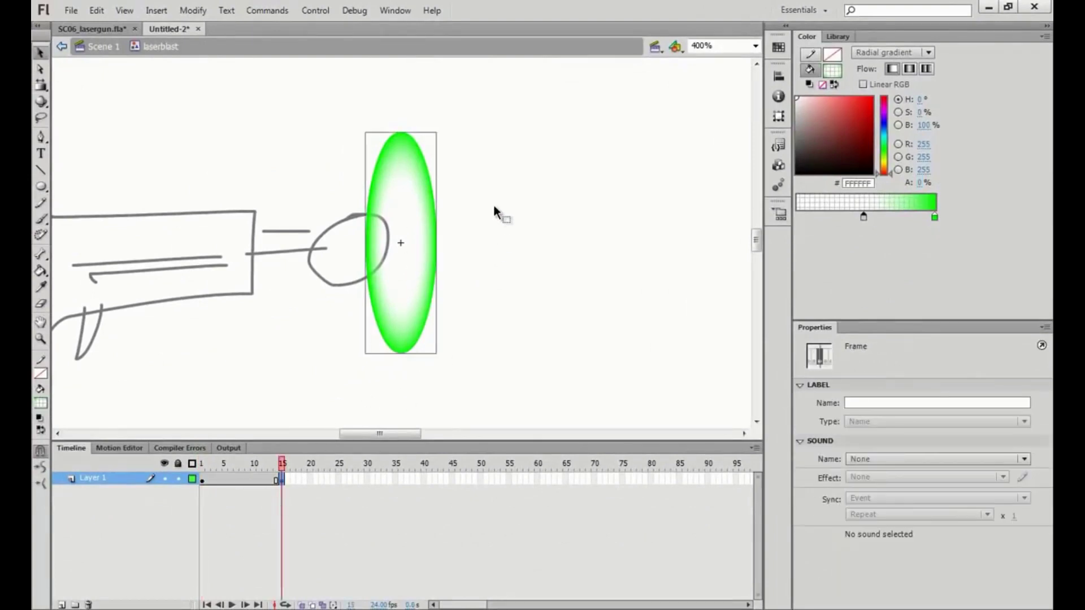
key("q")
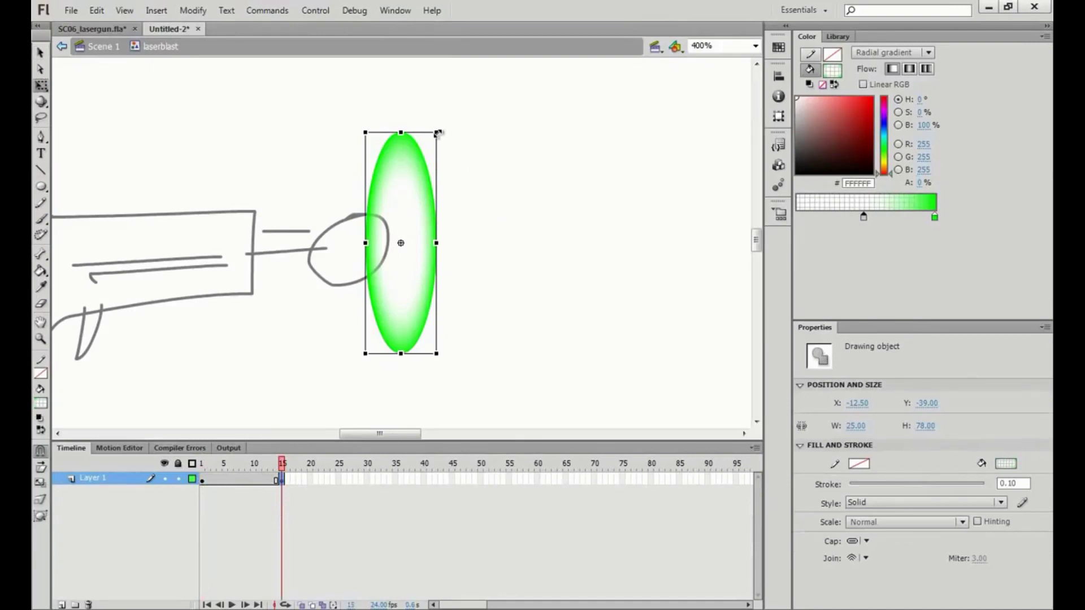
left_click_drag(438, 133, 482, 102)
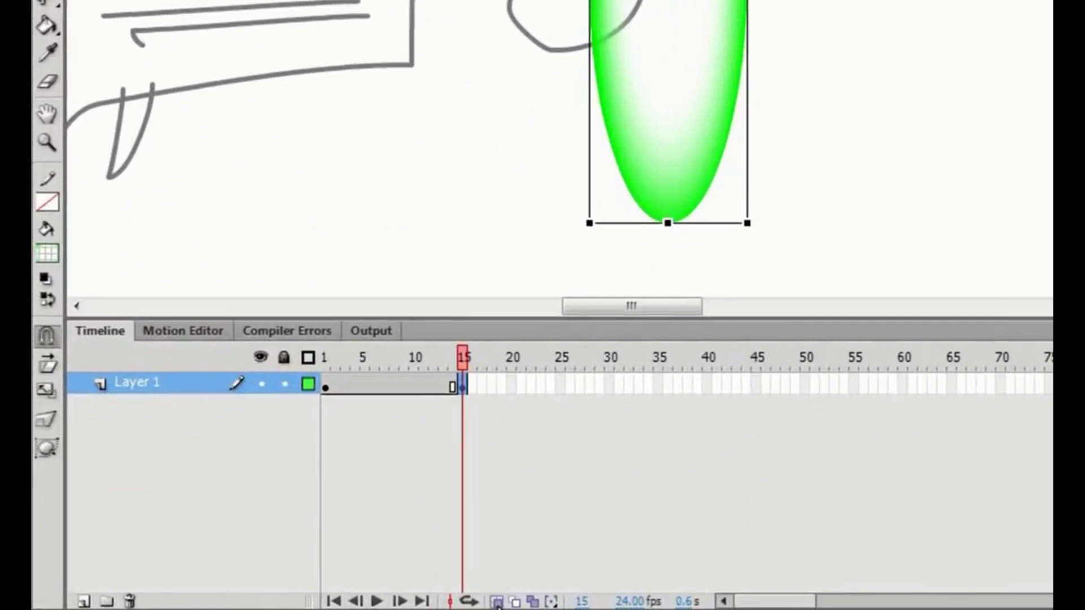
Turn on onion skinning and move the frame 15 oval horizontally away from the gun to an X of about 34.
left_click(496, 601)
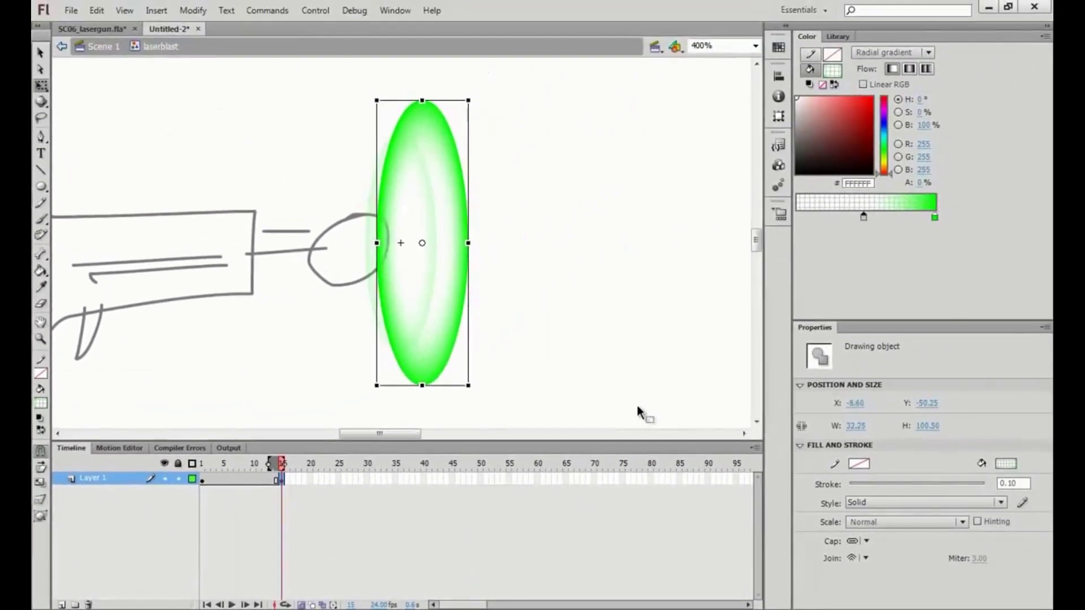
key("shift+Right")
key("shift+Right")
key("shift+Right")
key("shift+Right")
key("shift+Right")
key("shift+Right")
key("shift+Right")
key("shift+Right")
key("shift+Right")
key("shift+Right")
key("shift+Right")
key("shift+Right")
key("shift+Right")
key("shift+Right")
key("shift+Right")
key("shift+Right")
key("shift+Right")
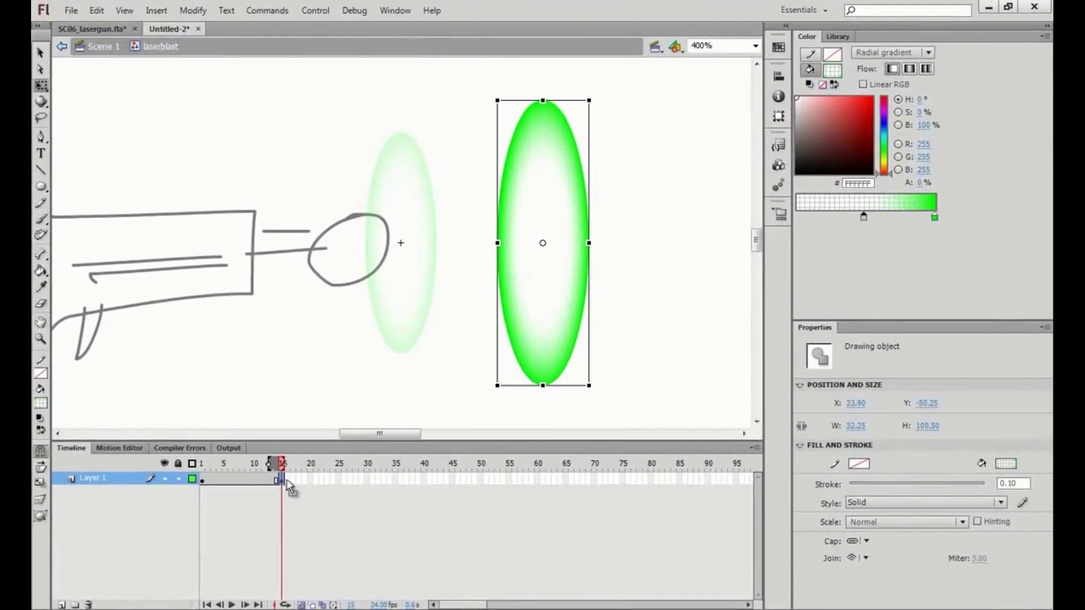
Create a shape tween between frames 1 and 15 and play back the ring animation.
right_click(246, 483)
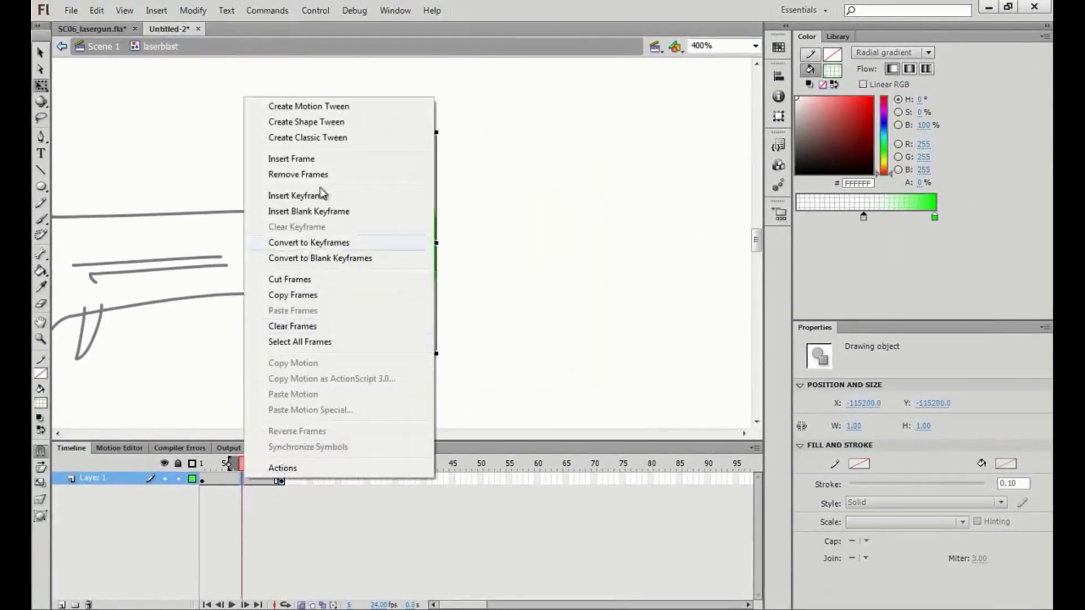
left_click(312, 123)
left_click_drag(282, 464, 204, 469)
left_click(260, 504)
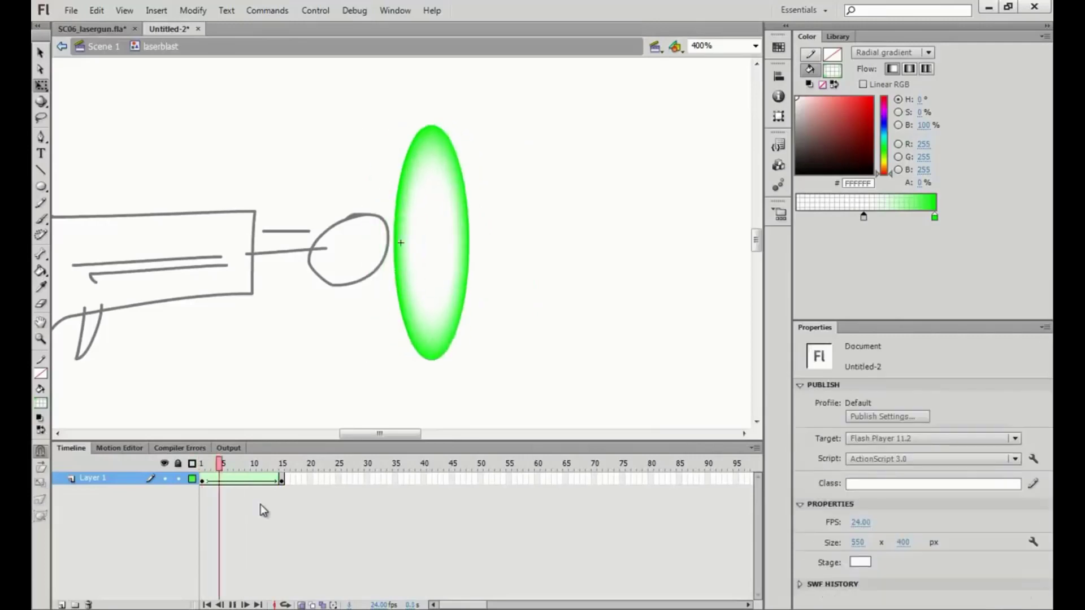
key("Return")
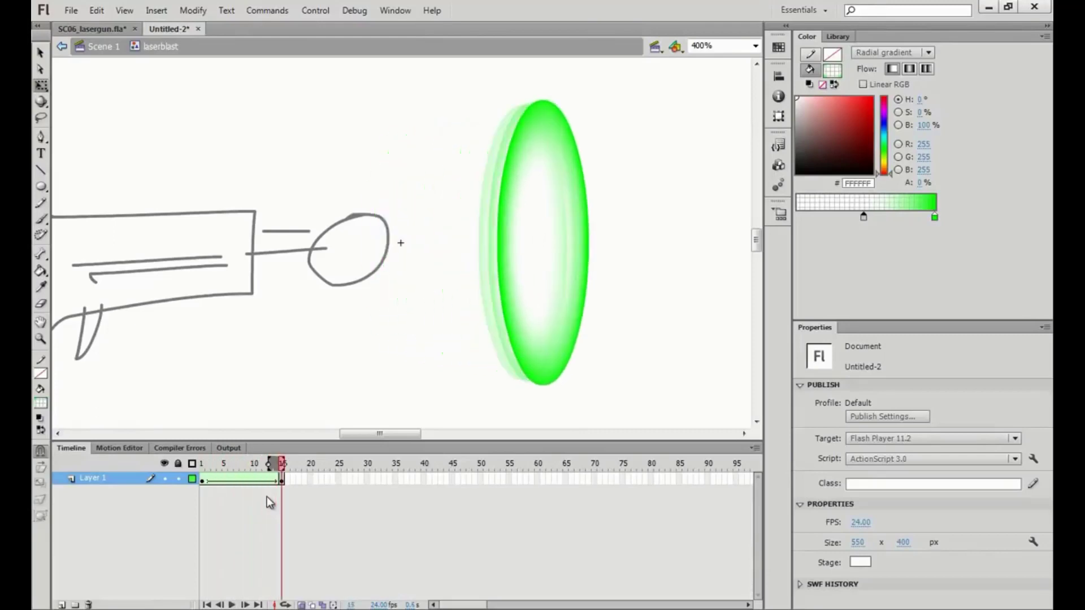
Search the SC06_lasergun.fla library for "blast" and examine the animation inside the laser_beam_blast symbol.
left_click(98, 30)
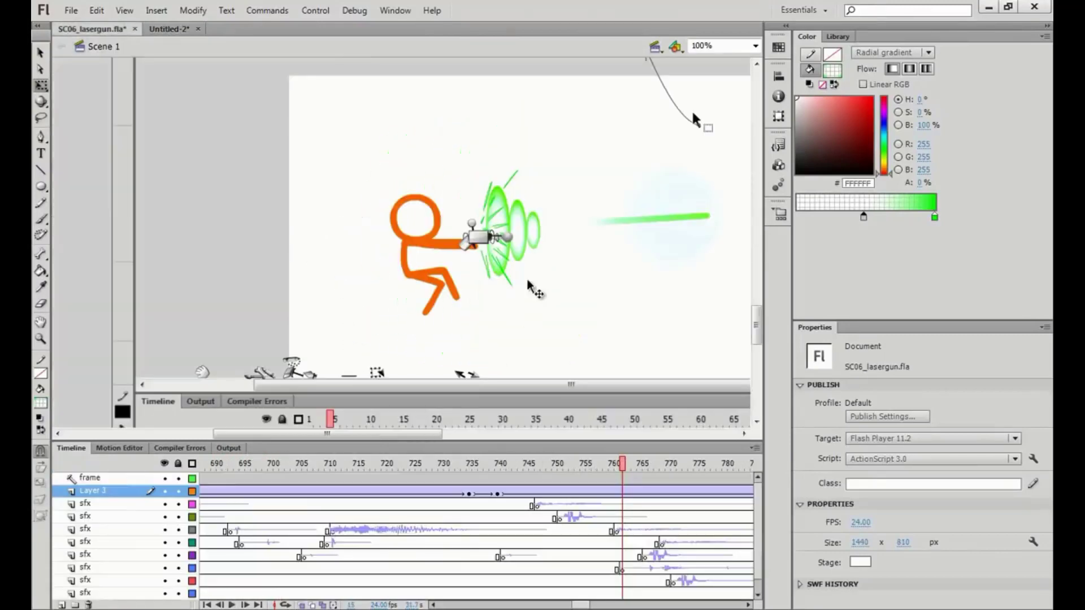
left_click(838, 37)
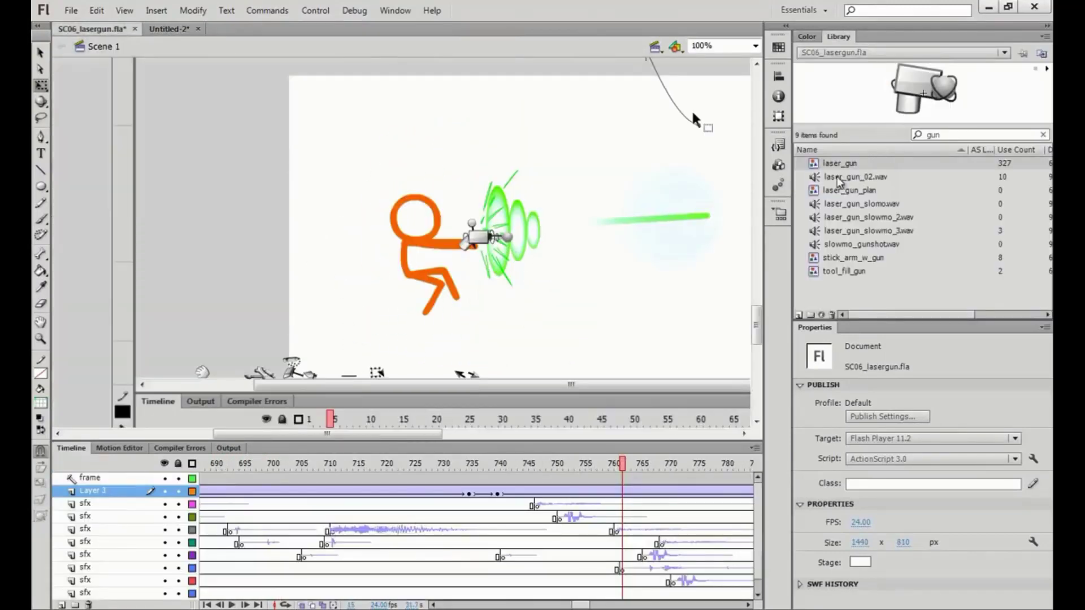
double_click(914, 139)
type("blast")
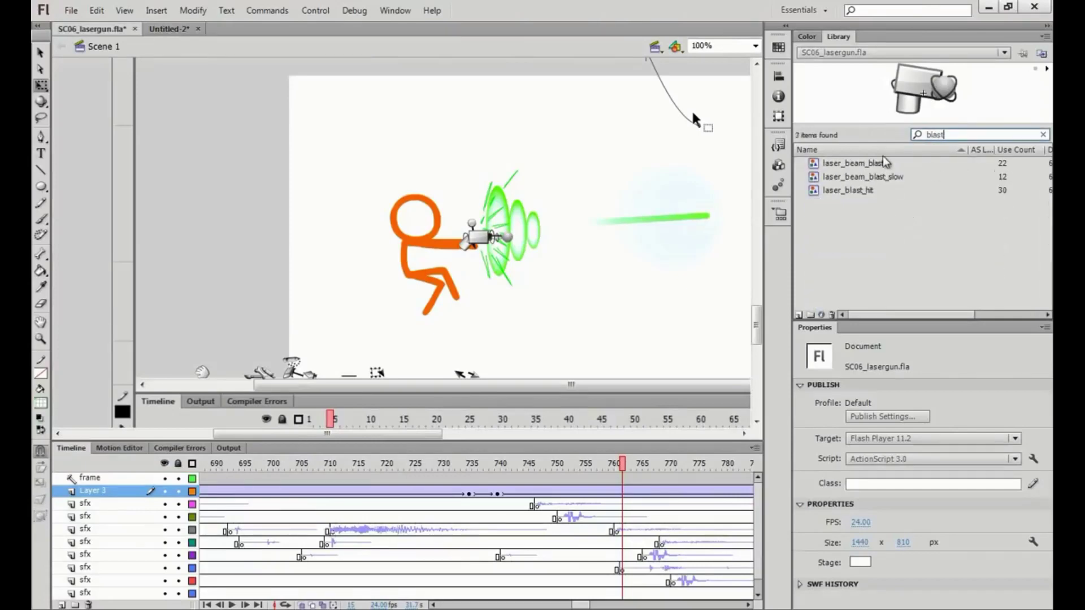
double_click(884, 163)
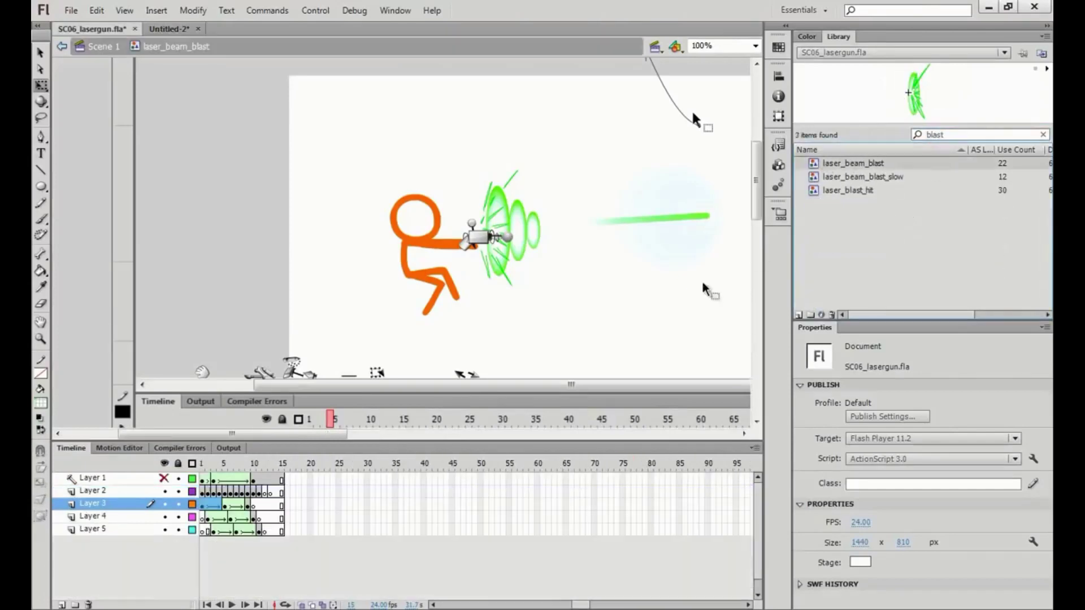
key("Escape")
key("ctrl+equal")
key("ctrl+equal")
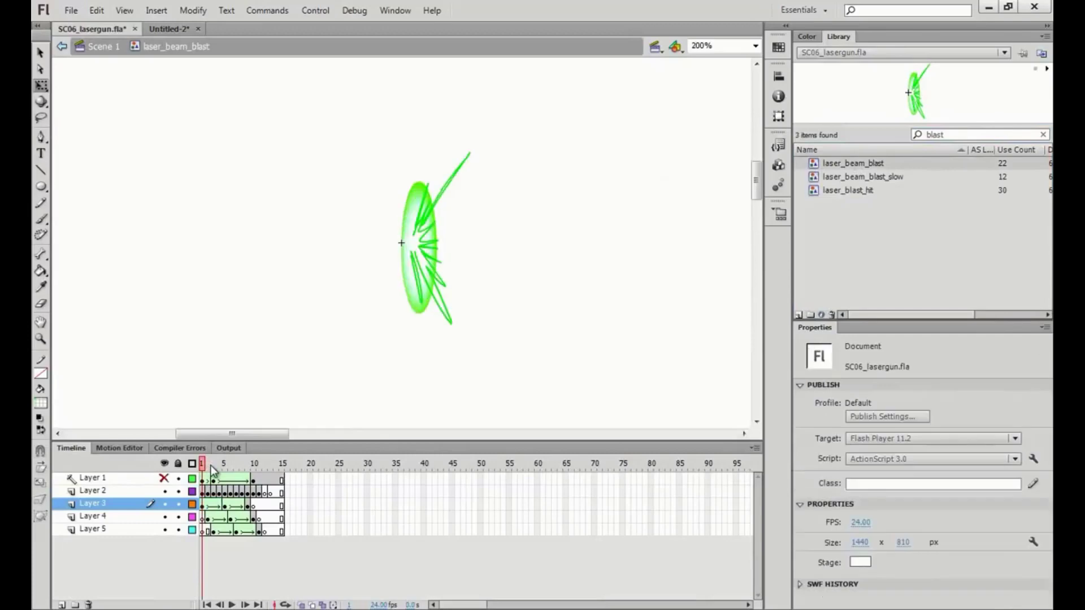
mouse_move(205, 465)
left_mouse_down()
mouse_move(254, 470)
mouse_move(202, 471)
left_mouse_up()
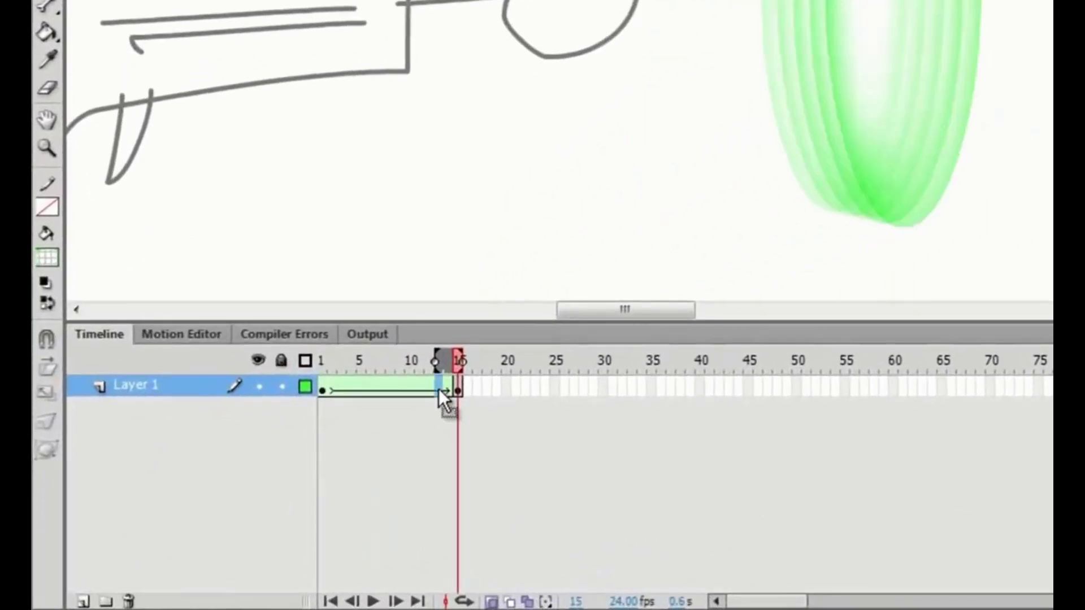
Insert a keyframe at frame 13 of the ring's shape tween, move it to frame 8, and play back the animation.
left_click(266, 472)
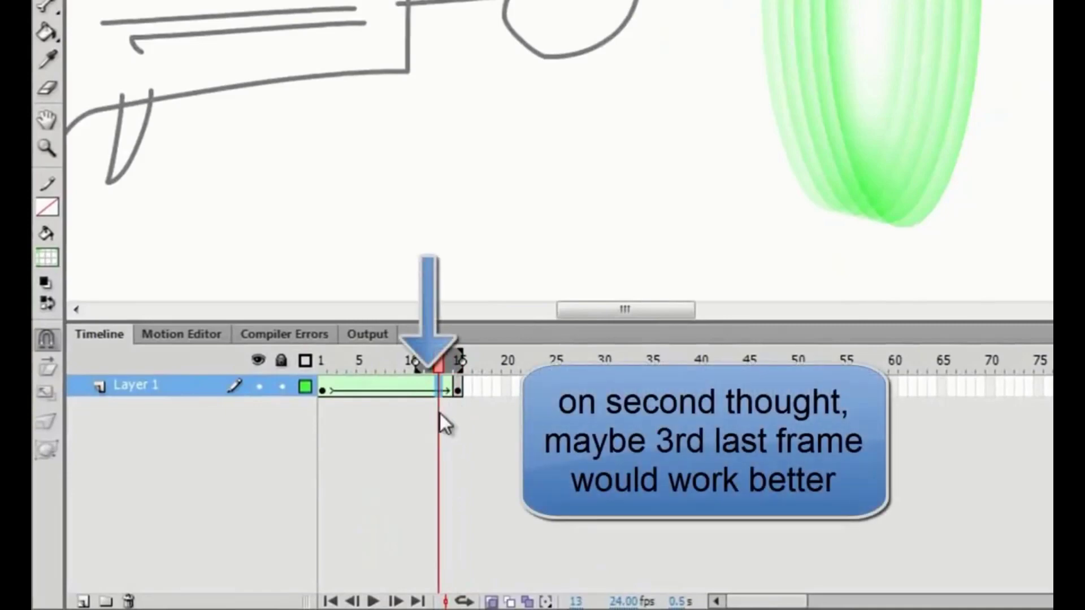
left_click(437, 388)
left_click_drag(437, 388, 393, 385)
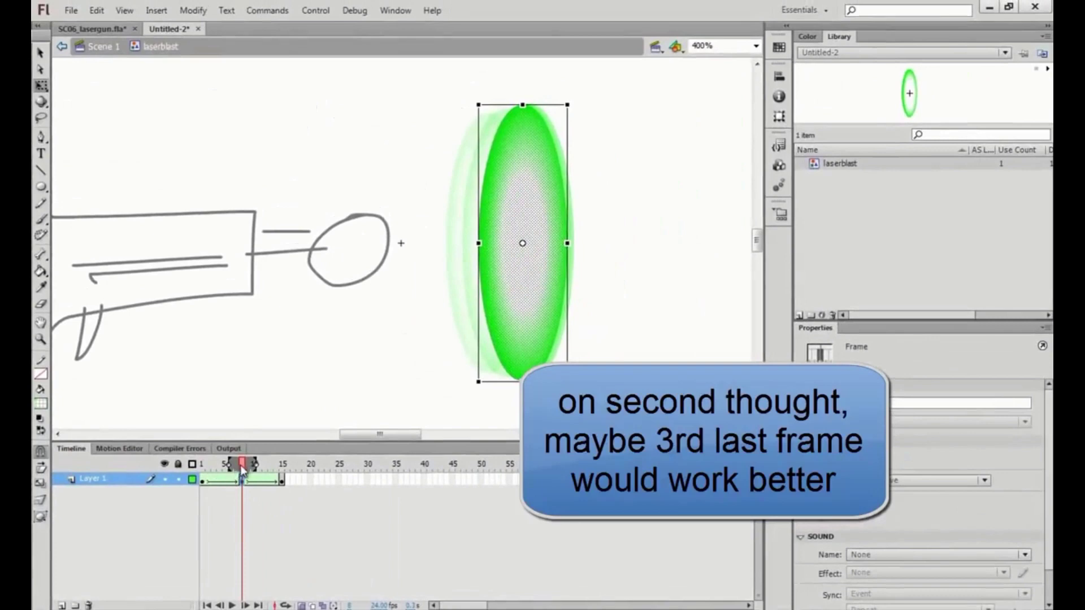
key("Return")
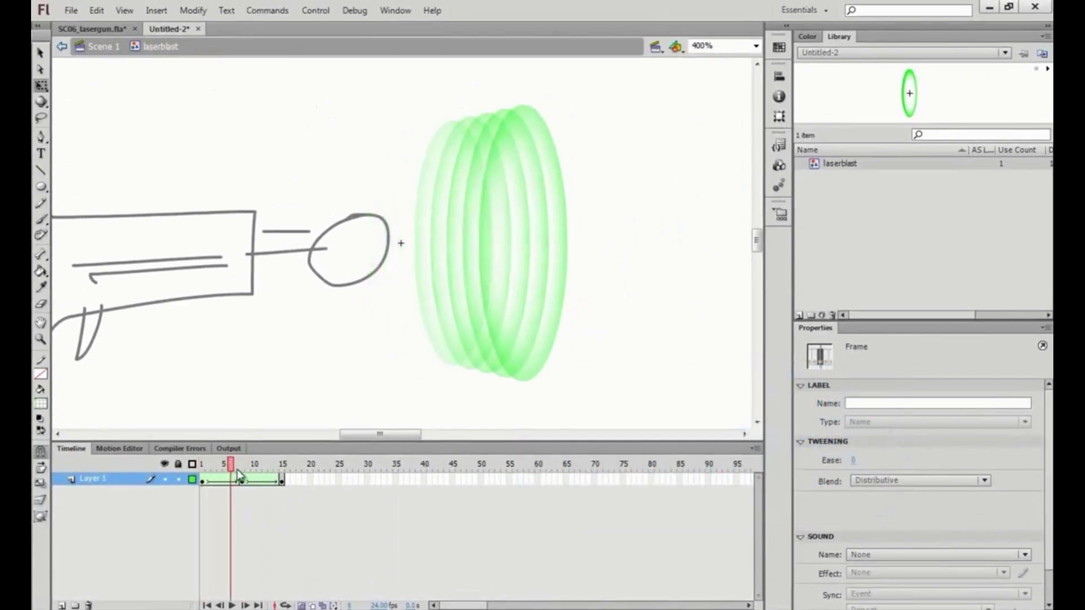
left_click_drag(280, 470, 193, 510)
key("Return")
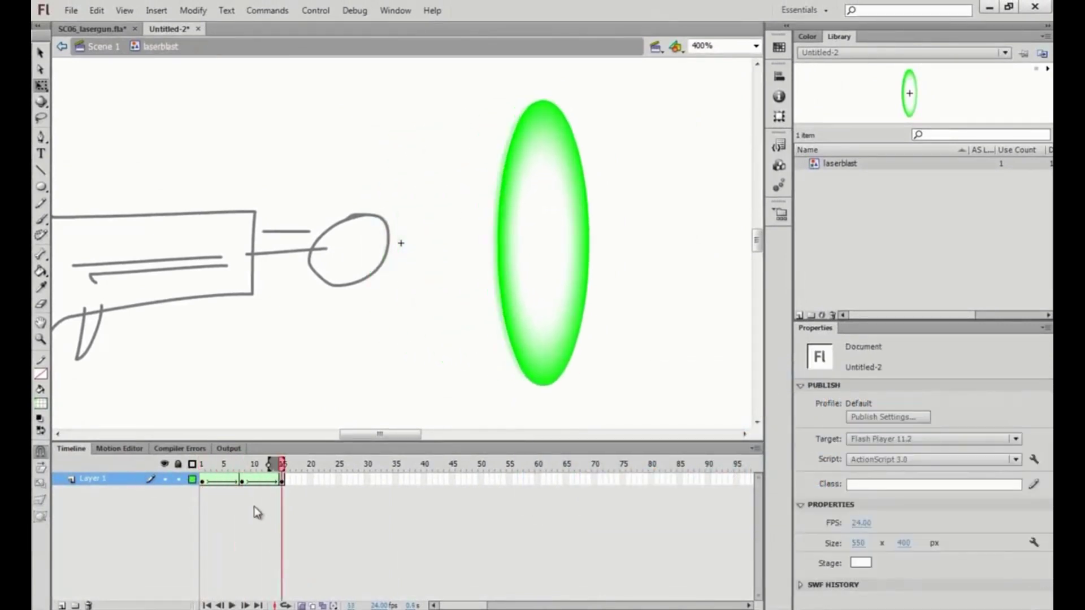
key("Return")
Set the alpha of the green gradient stop to 0% on the oval at frame 15.
left_click(498, 351)
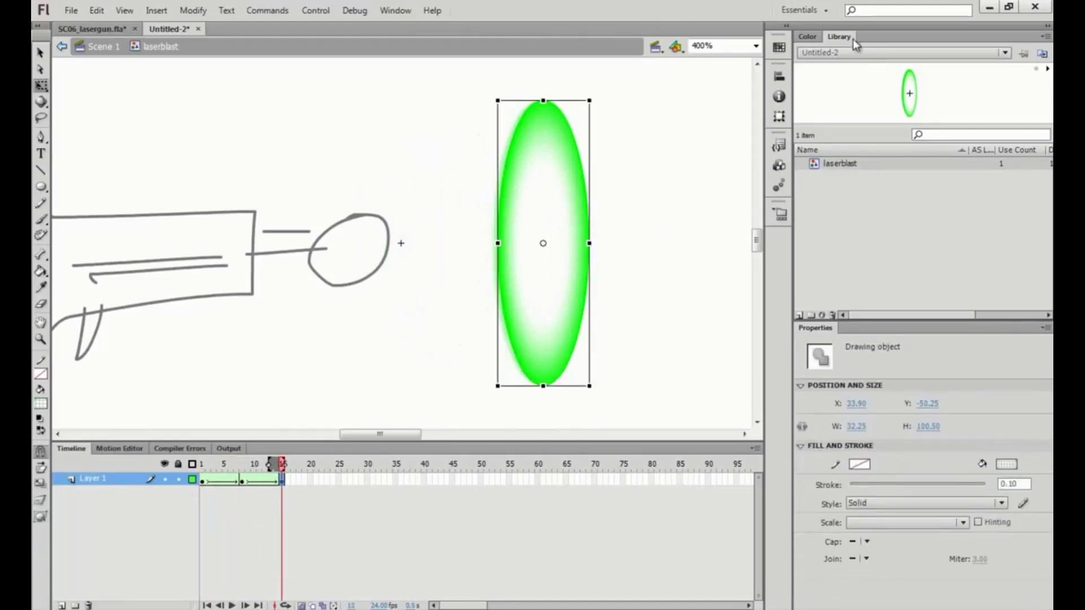
left_click(808, 36)
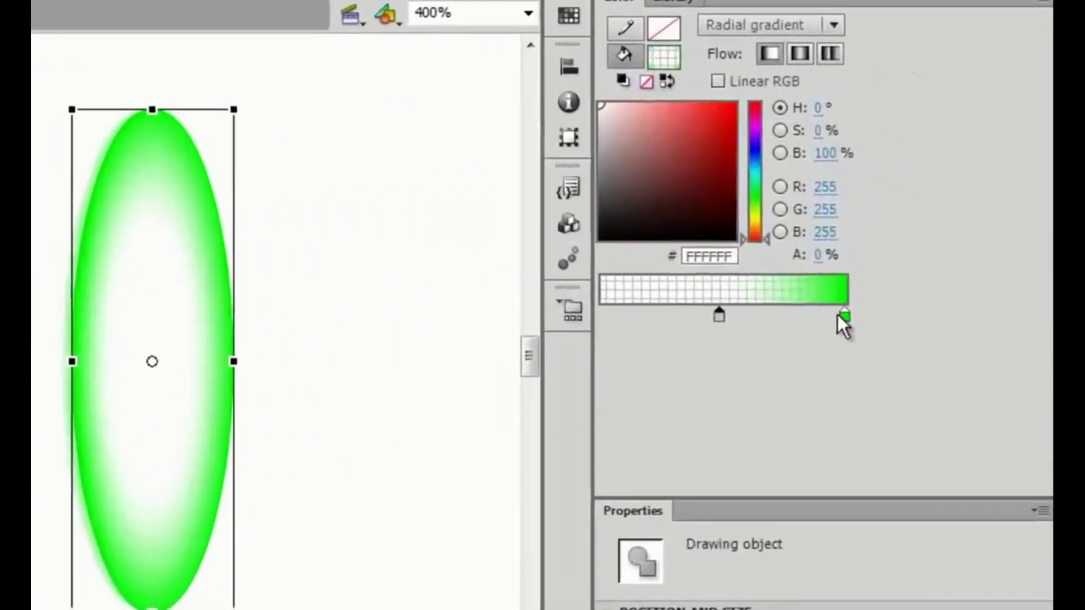
left_click(936, 217)
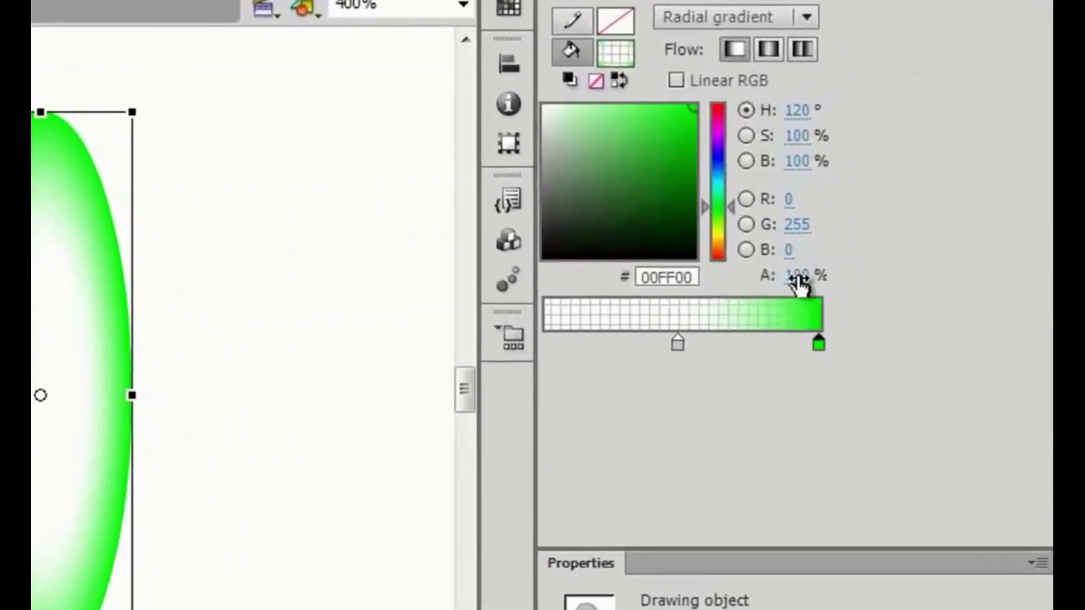
left_click_drag(797, 282, 180, 285)
double_click(818, 343)
left_click_drag(992, 369, 329, 341)
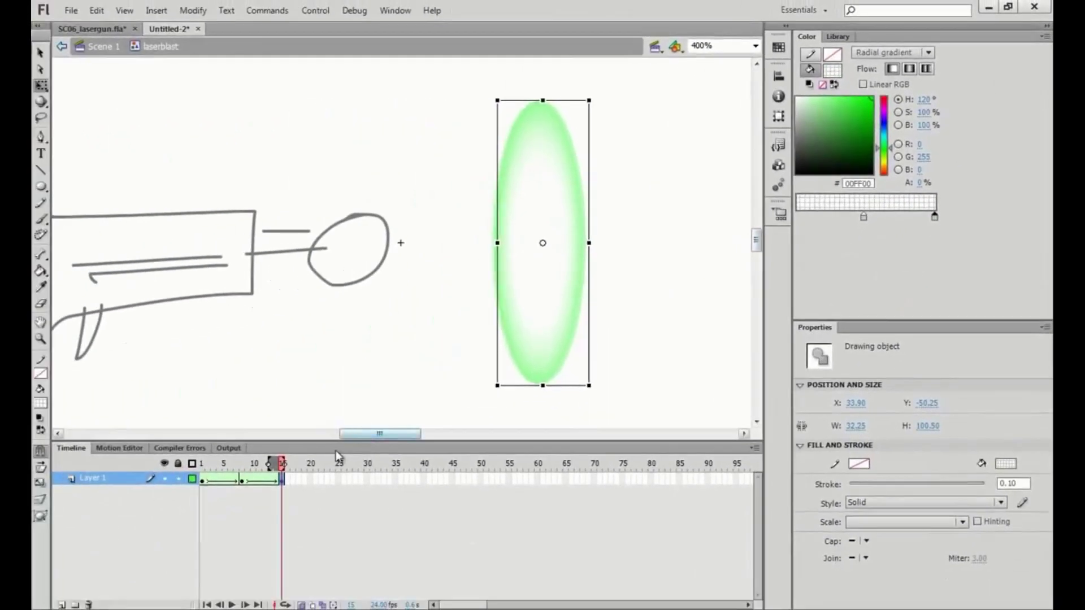
Turn off onion skinning and play back the fading ring animation.
left_click(303, 607)
key("Return")
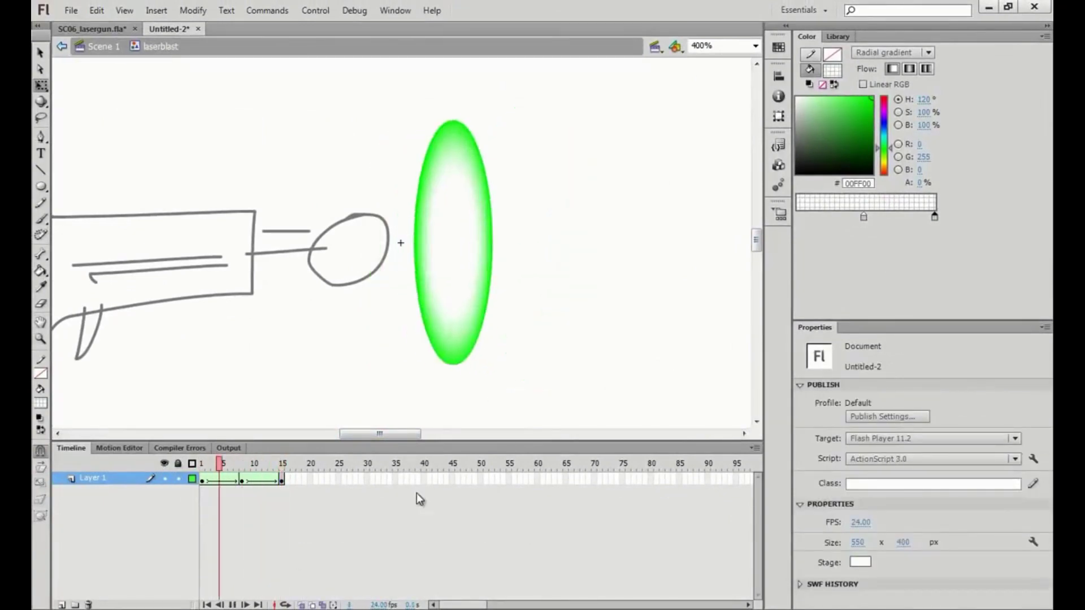
key("Return")
key("Return")
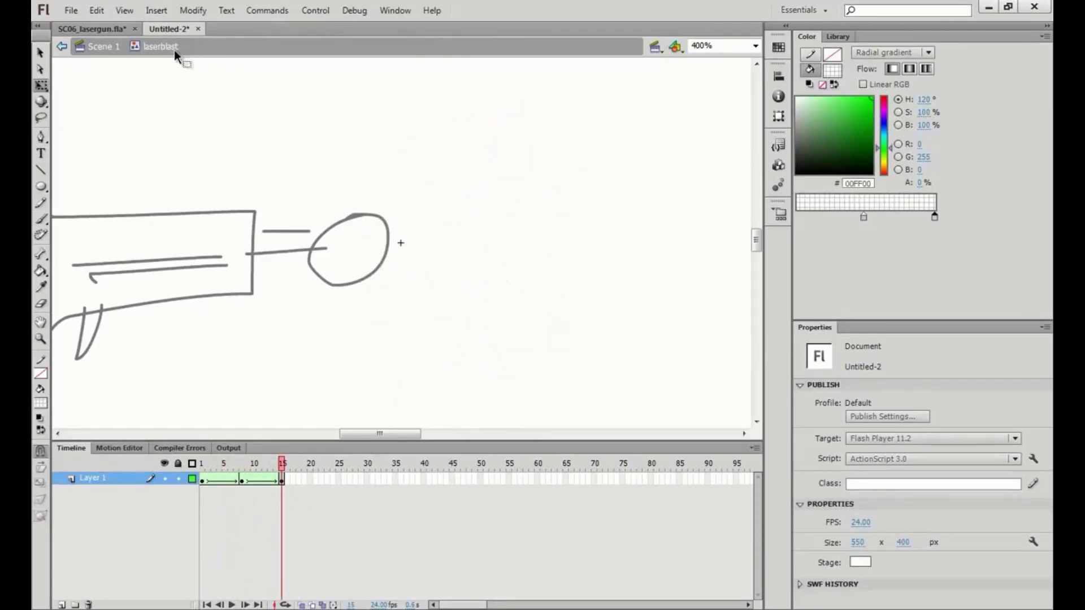
Return to Scene 1 and convert the ring instance to a graphic symbol named laserblast_total.
left_click(102, 48)
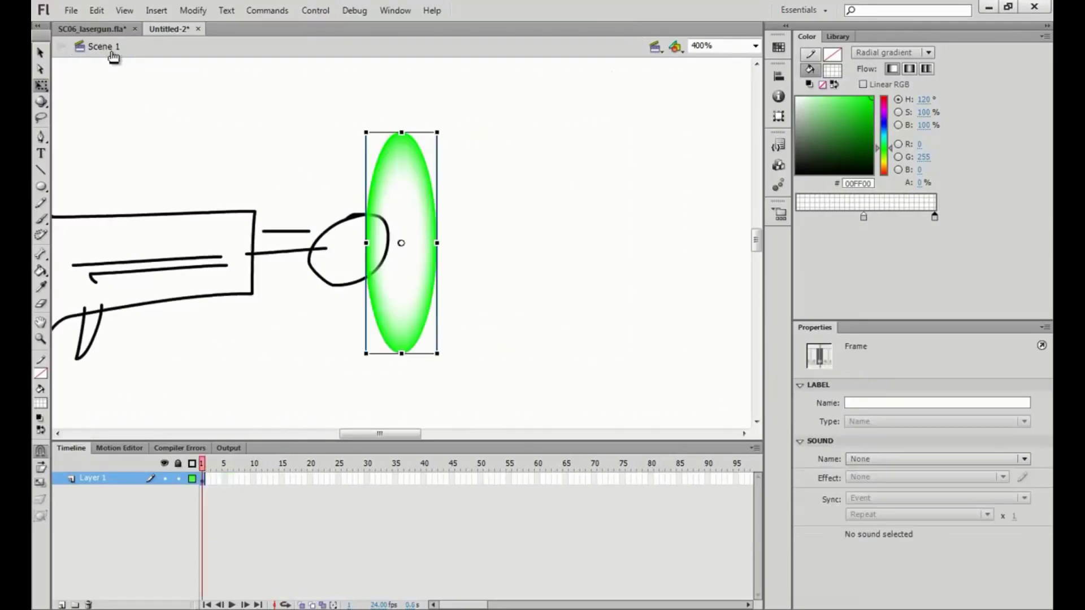
left_click(415, 153)
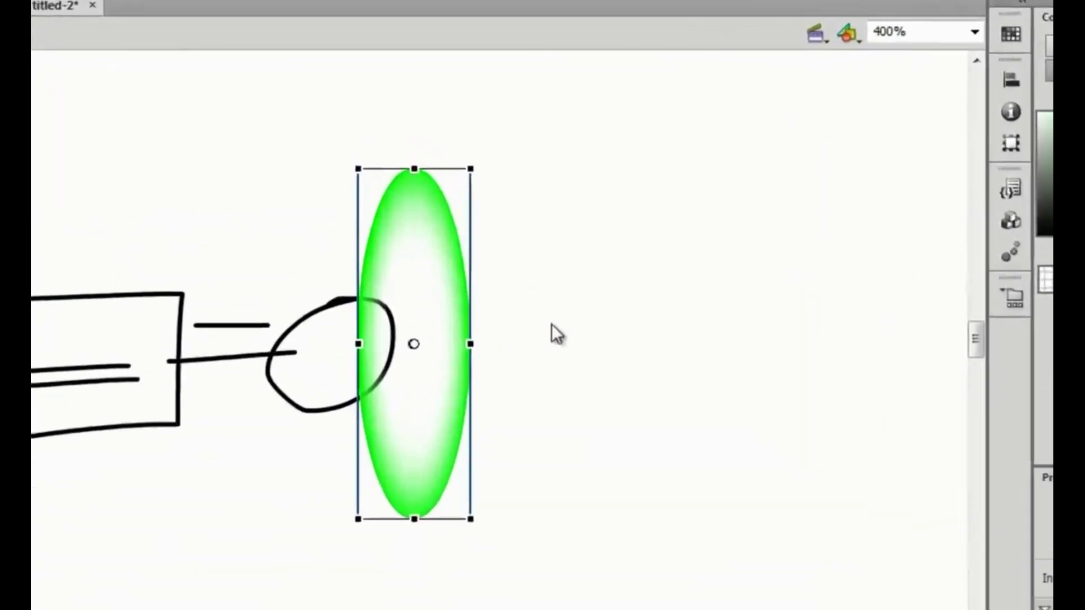
key("F8")
type("laserblast")
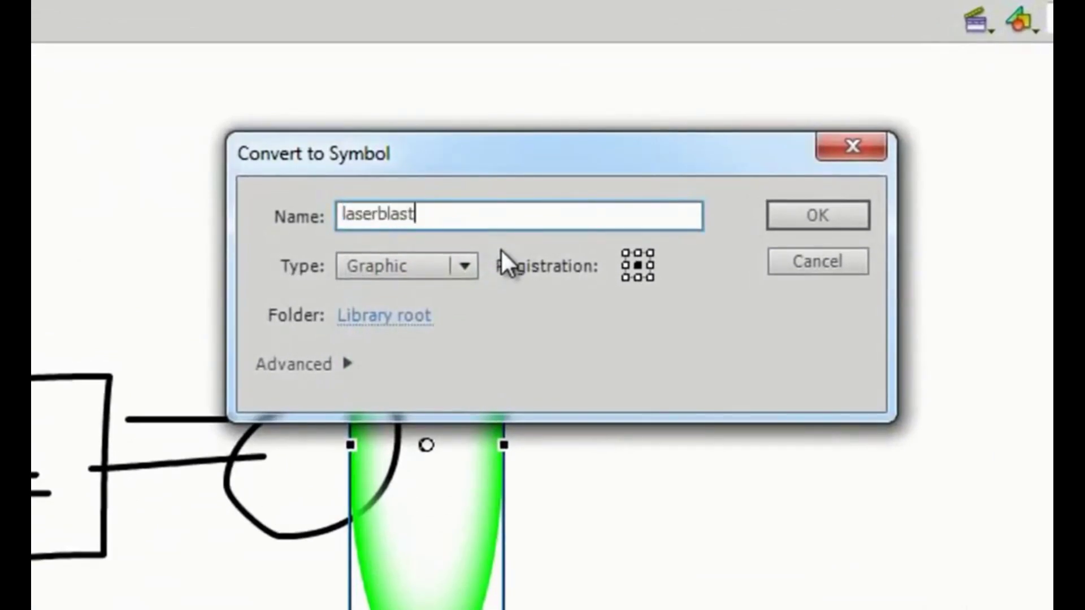
type("_total")
key("Return")
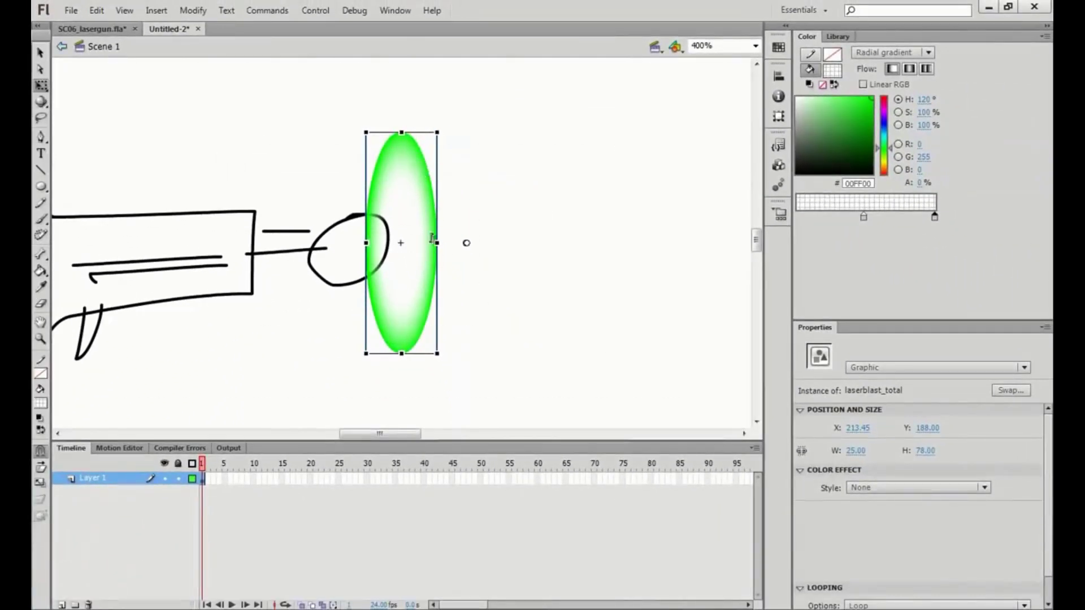
Inside laserblast_total, add two layers and copy the ring in place to frame 1 of Layer 2 and Layer 3.
double_click(408, 189)
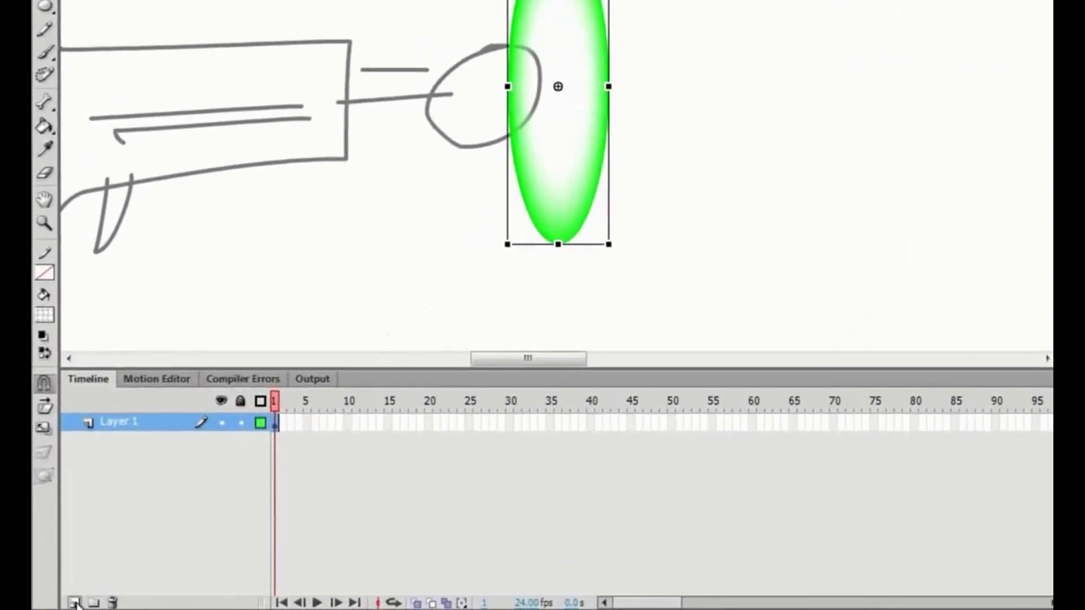
left_click(74, 602)
left_click(75, 603)
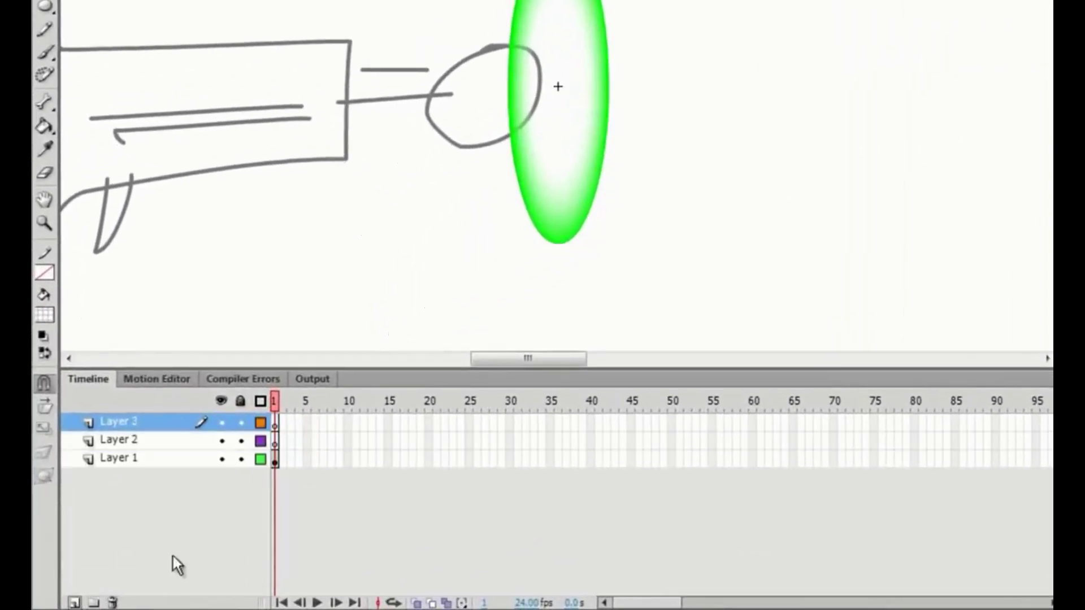
left_click(276, 461)
left_click(278, 443)
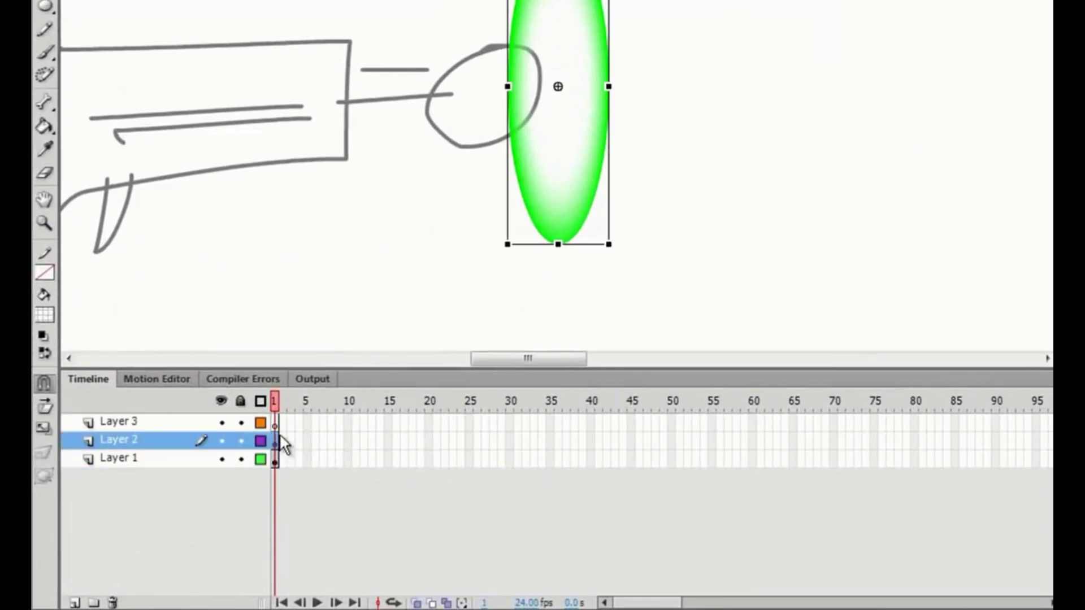
left_click(276, 424)
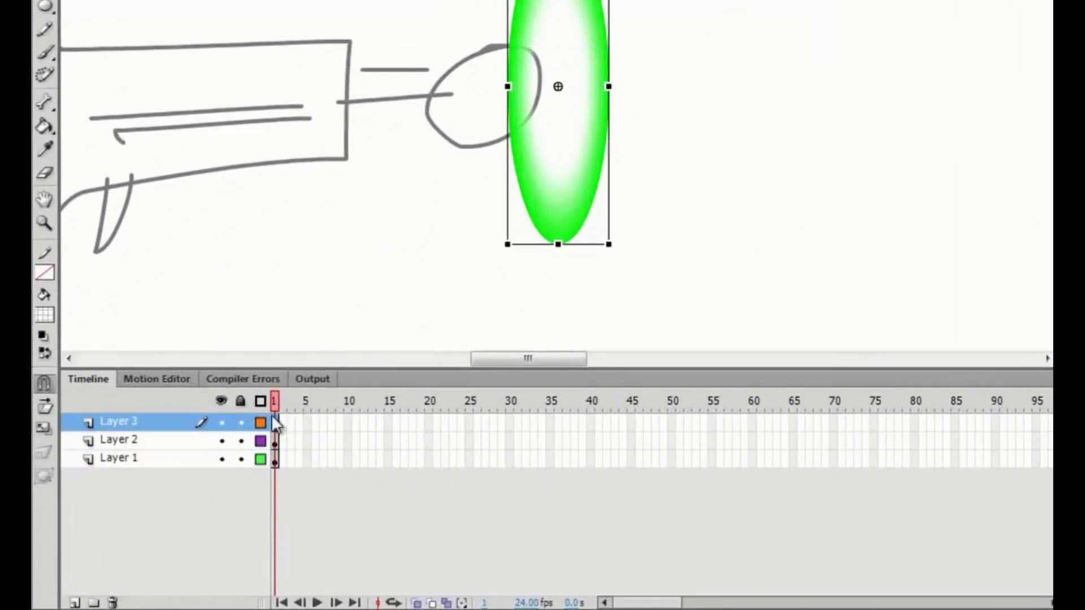
Extend all three layers to frame 21 and scrub through the ring animation.
left_click_drag(430, 423, 435, 565)
key("F6")
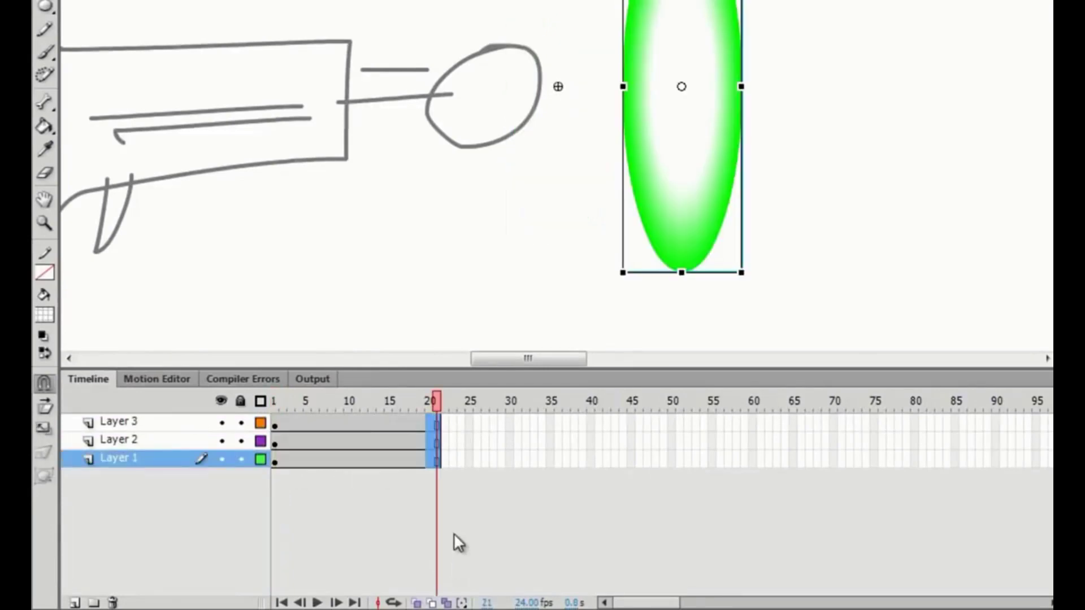
left_click_drag(313, 398, 324, 424)
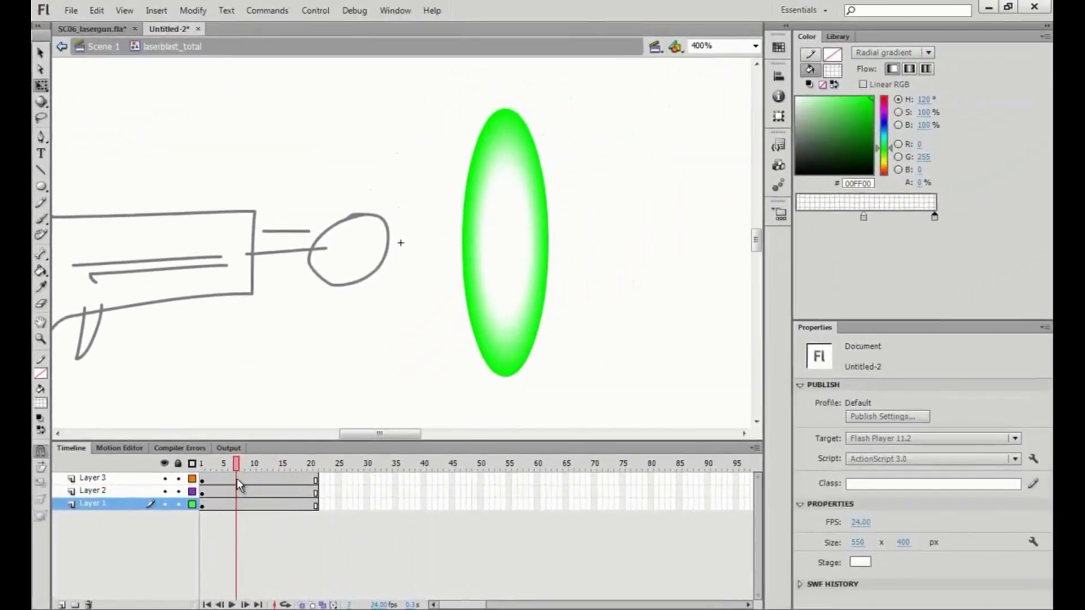
Set the looping option of the ring instances on all three layers to Play Once and play back the animation.
left_click_drag(237, 479, 236, 505)
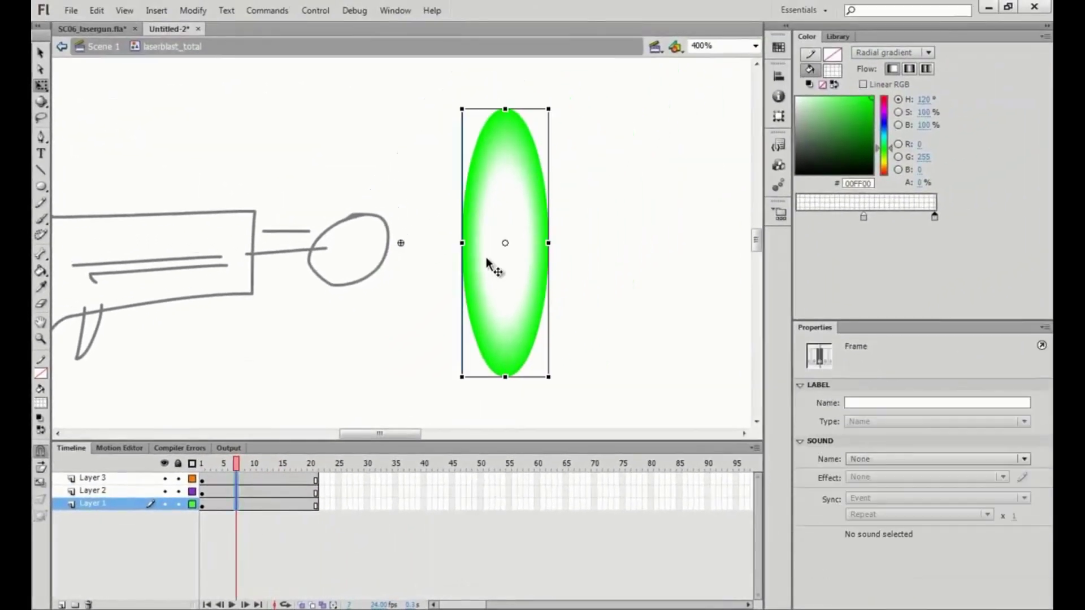
left_click(526, 150)
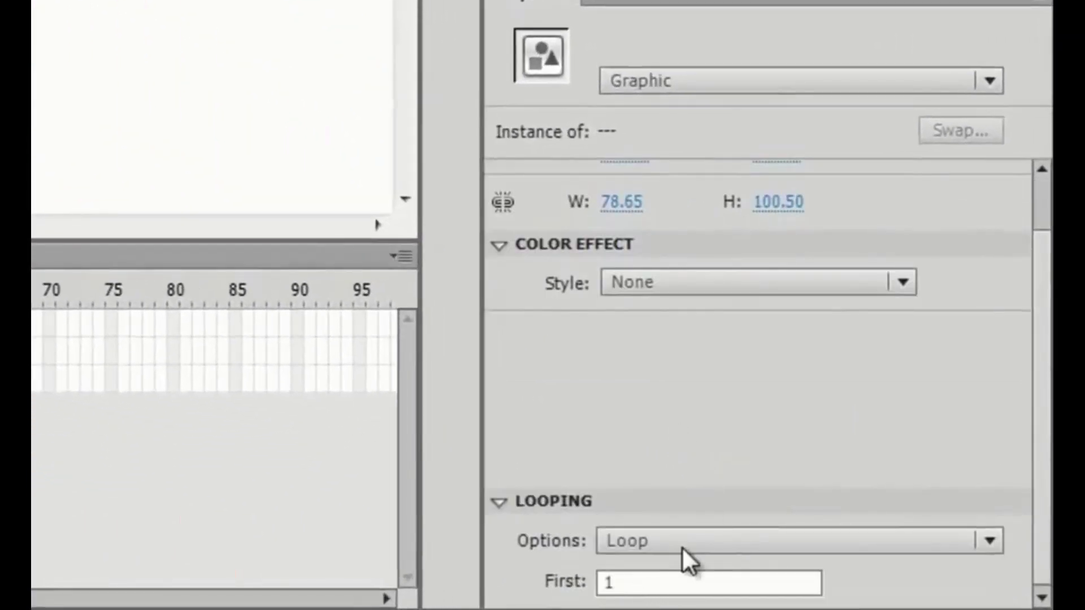
left_click(681, 547)
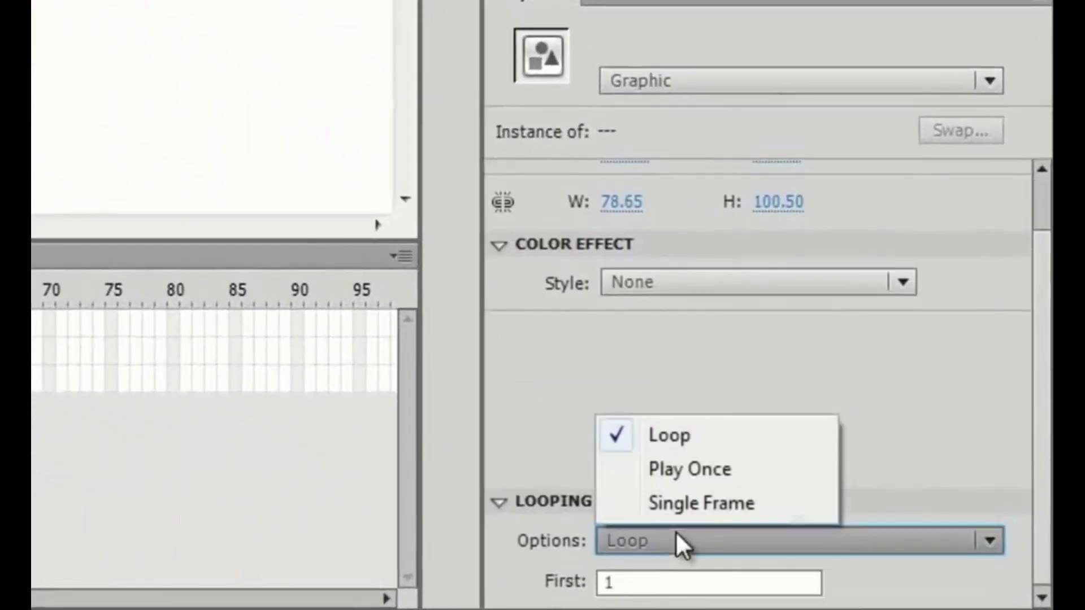
left_click(708, 474)
left_click_drag(233, 467, 202, 468)
key("Return")
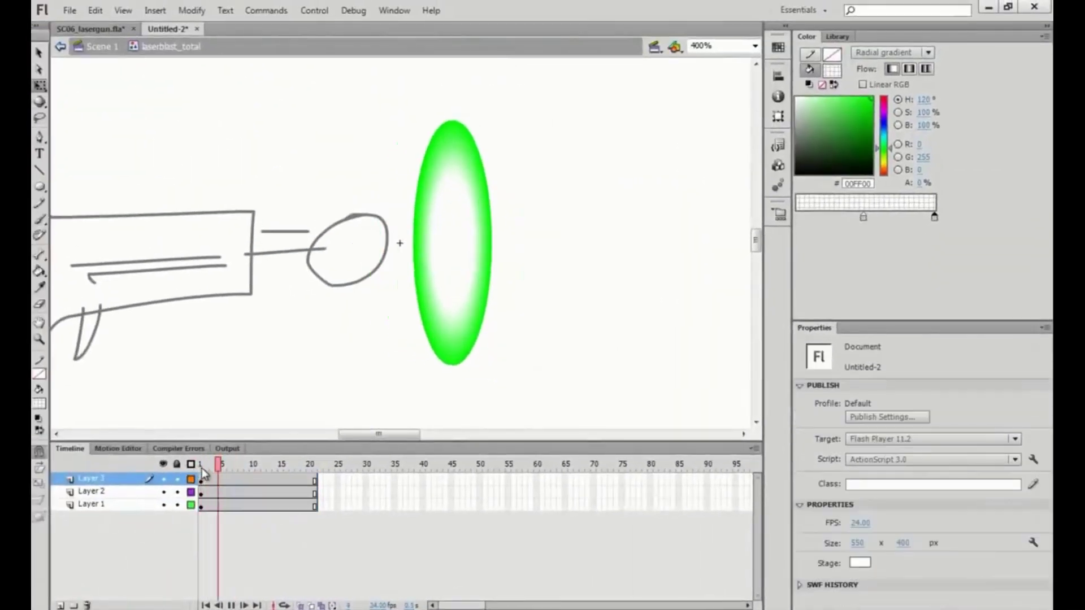
left_click(204, 479)
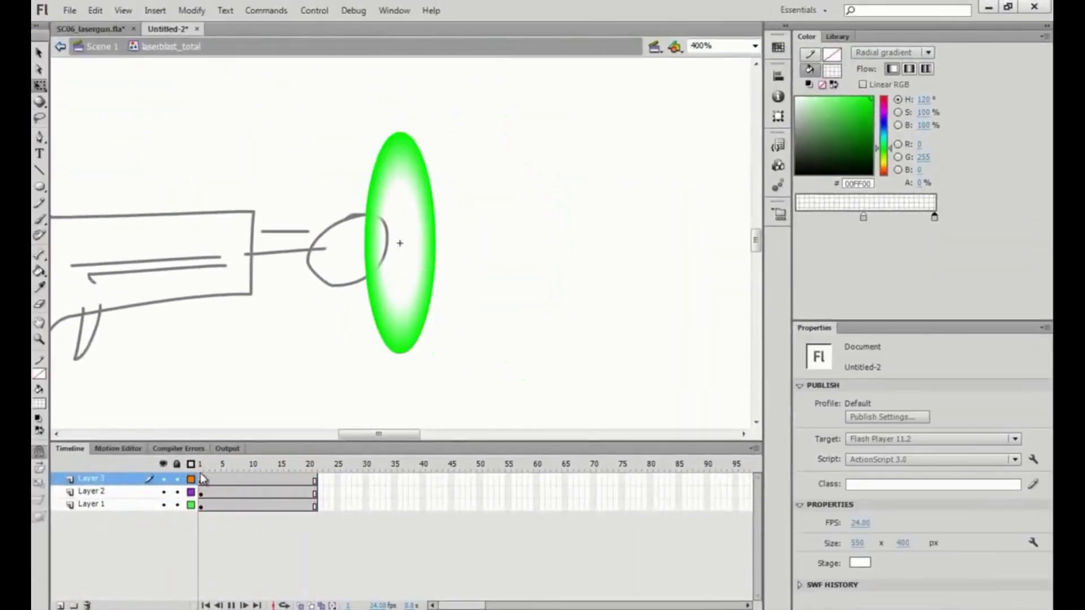
key("Return")
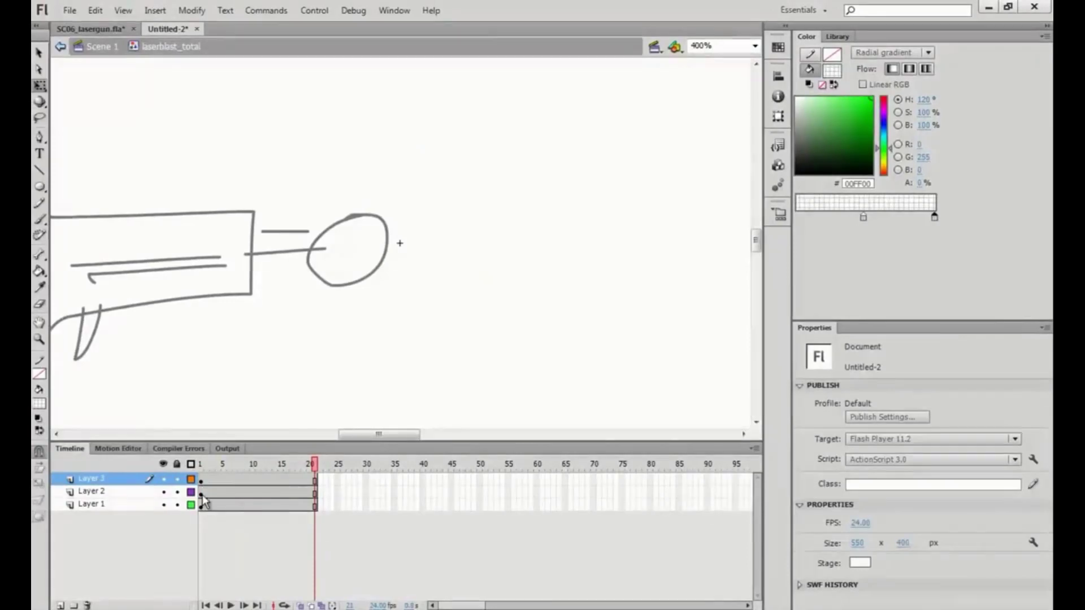
Move Layer 2's ring at frame 1 horizontally away from the gun by about 15 px.
left_click(202, 491)
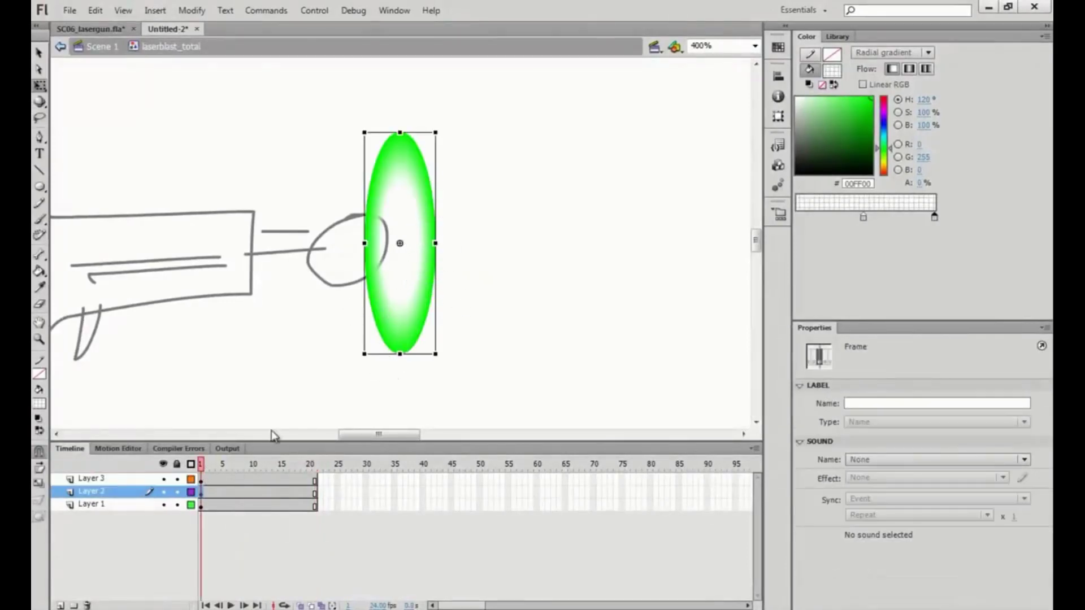
mouse_move(202, 474)
left_mouse_down()
mouse_move(227, 468)
mouse_move(201, 465)
left_mouse_up()
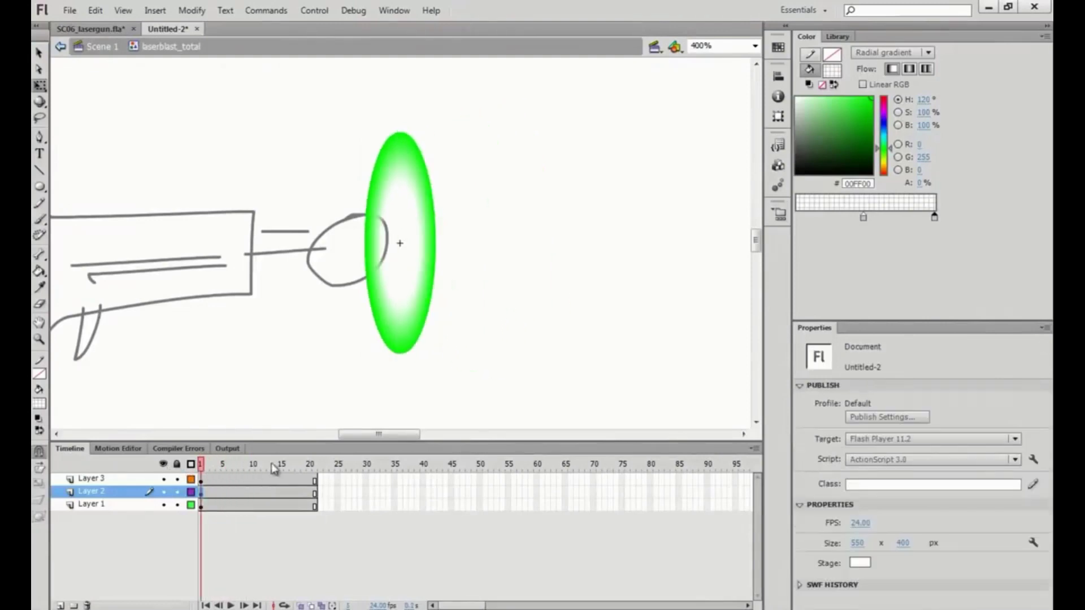
key("Right")
key("Right")
key("Right")
key("Right")
key("Right")
key("Right")
key("Right")
key("Right")
key("Right")
key("Right")
key("Right")
key("Right")
key("Right")
key("Right")
key("Right")
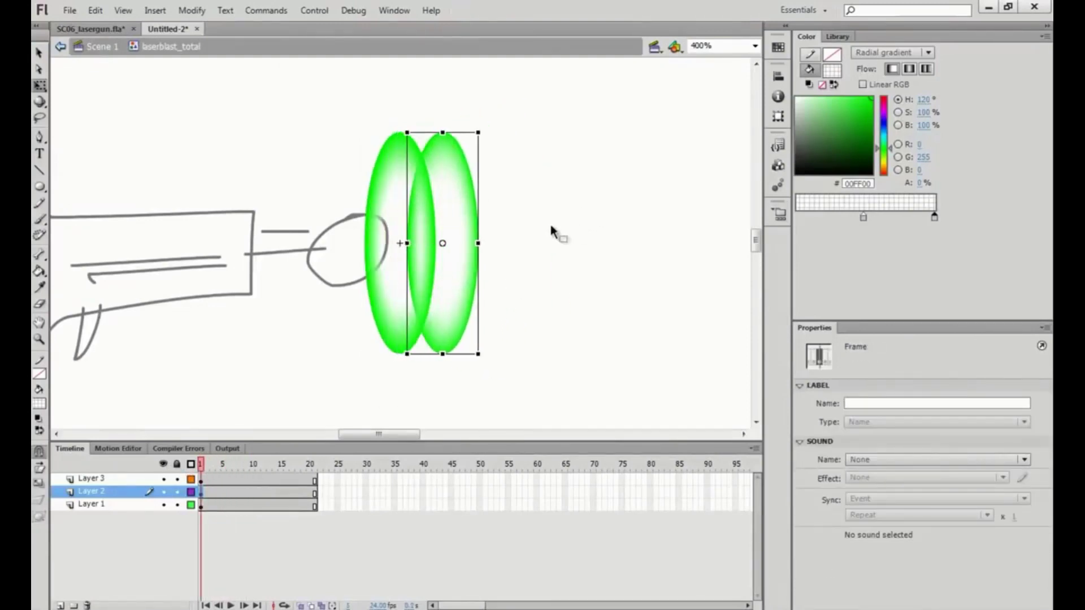
Move Layer 2's ring horizontally about 7 px further away from the gun.
key("Right")
key("Right")
key("Right")
key("Right")
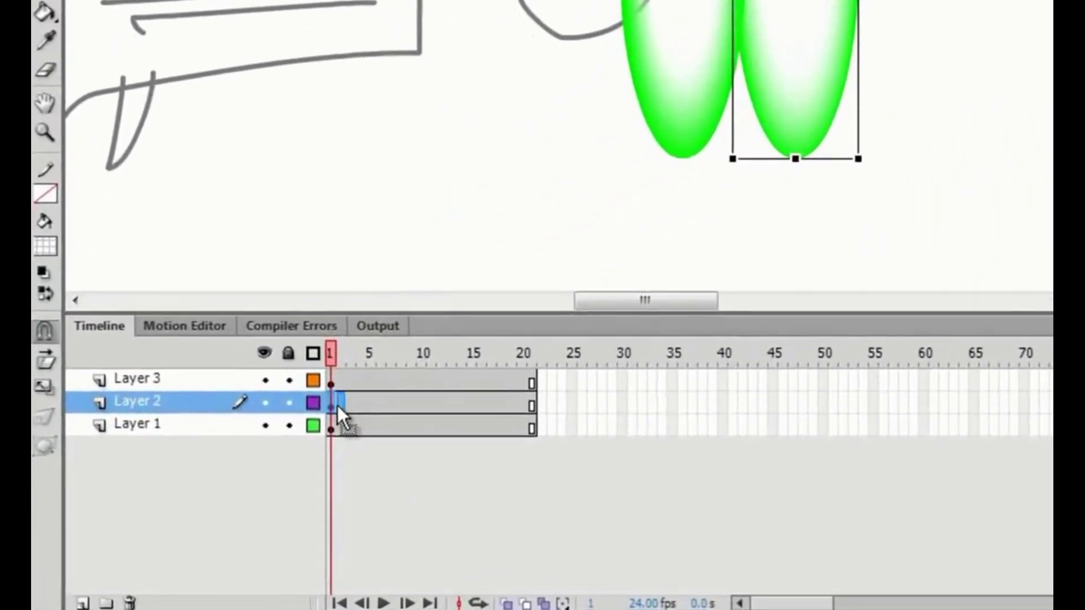
Stagger the ring starts by moving Layer 2's keyframe to frame 2 and Layer 1's keyframe to frame 3.
left_click(205, 494)
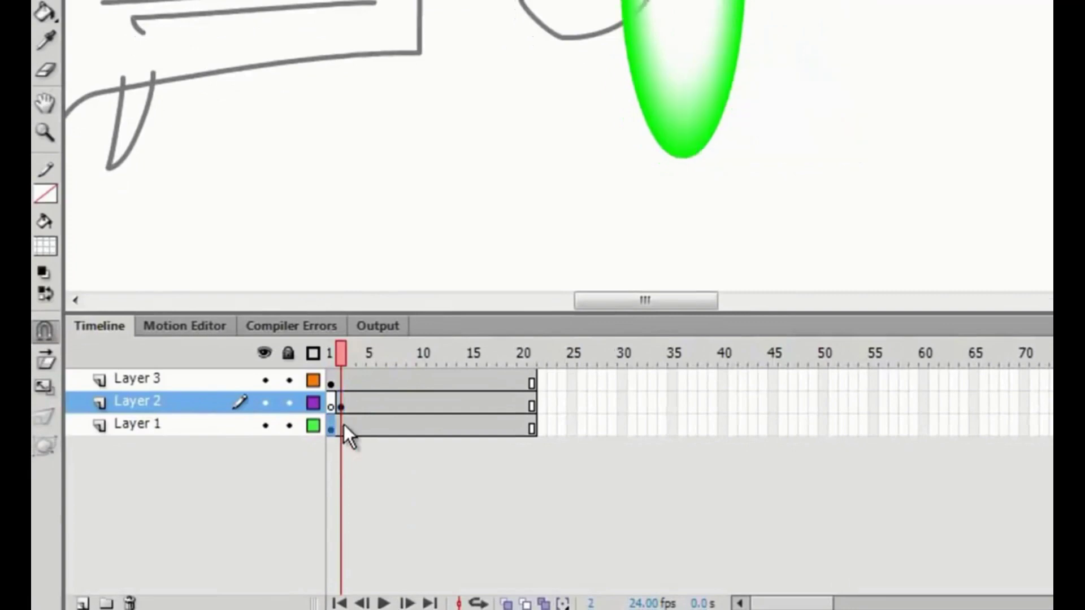
left_click(333, 428)
left_click_drag(348, 429, 348, 430)
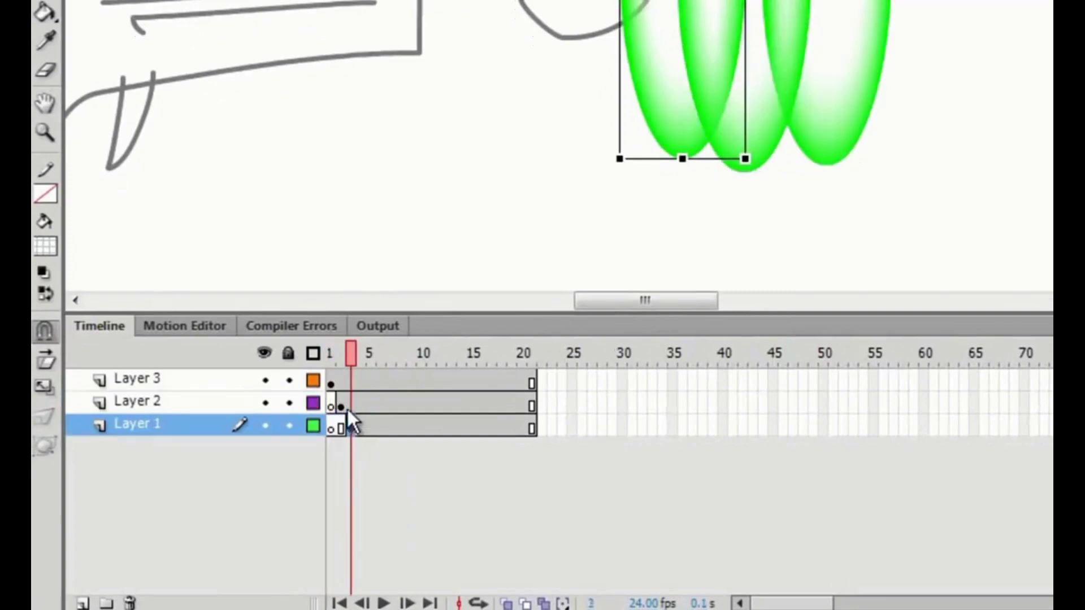
Return the playhead to frame 1 and compare the rings with the blast in SC06_lasergun.fla.
left_click_drag(350, 358, 334, 356)
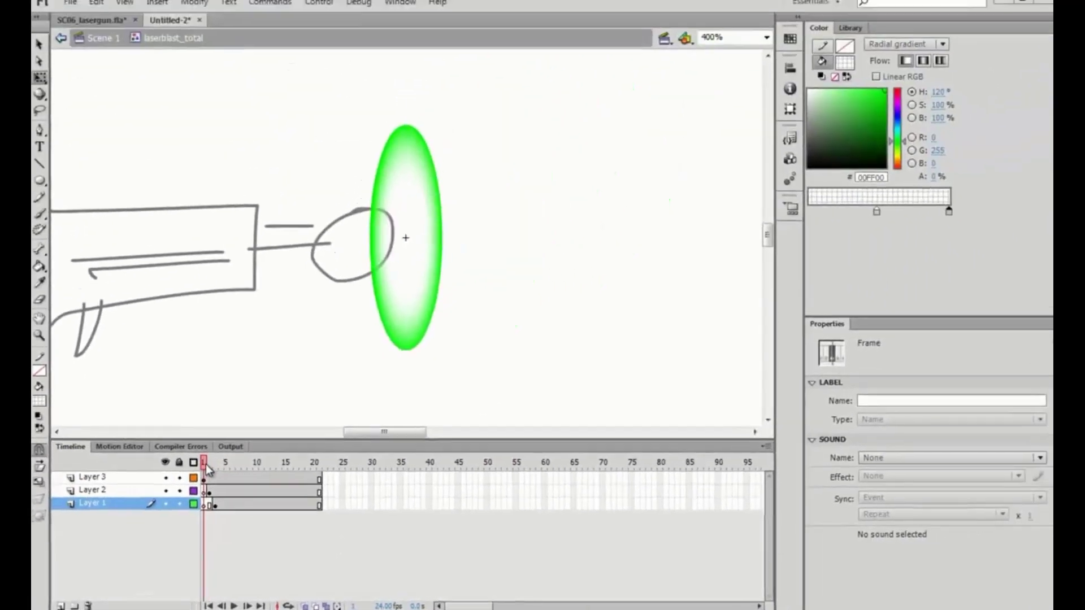
left_click_drag(205, 465, 201, 469)
left_click(91, 21)
left_click(168, 29)
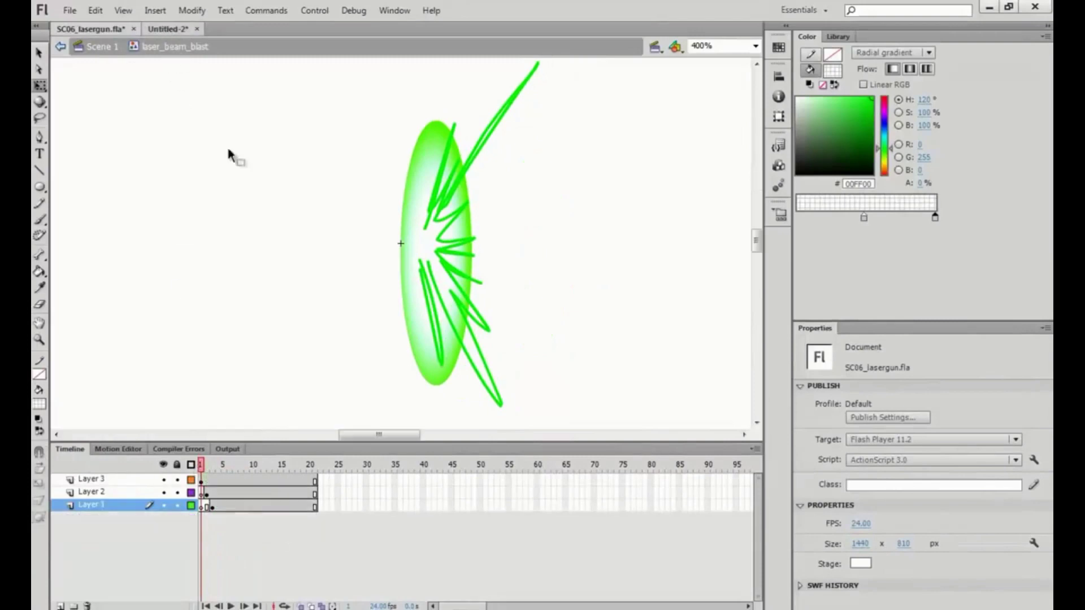
Move Layer 2's ring at frame 2 about 5 px further from the gun and scale it down to about 52 × 66 px.
left_click(207, 494)
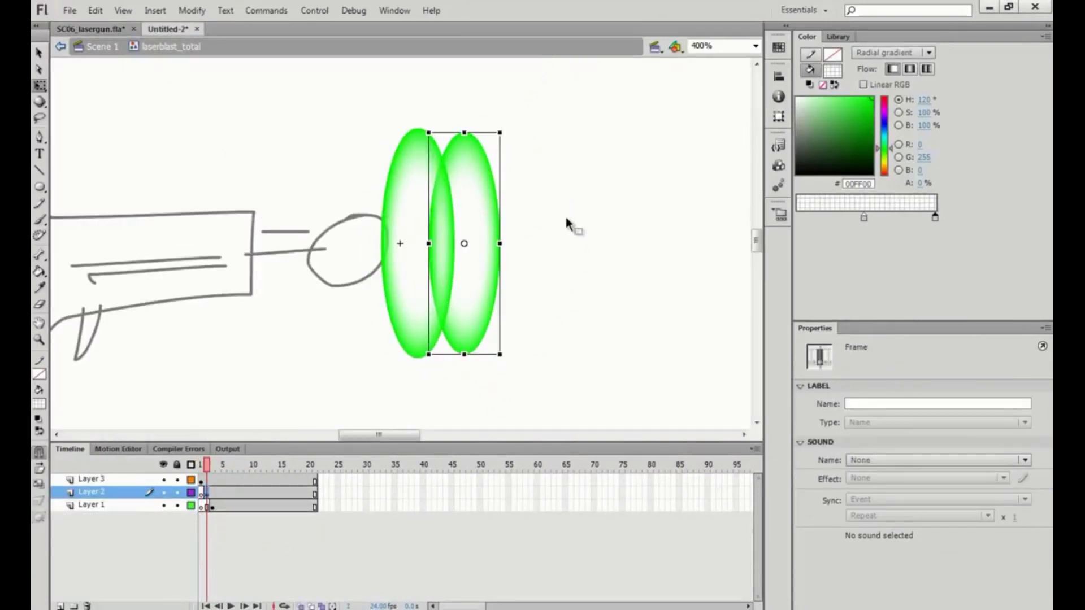
key("Right")
key("Right")
key("Right")
key("Right")
key("Right")
key("Right")
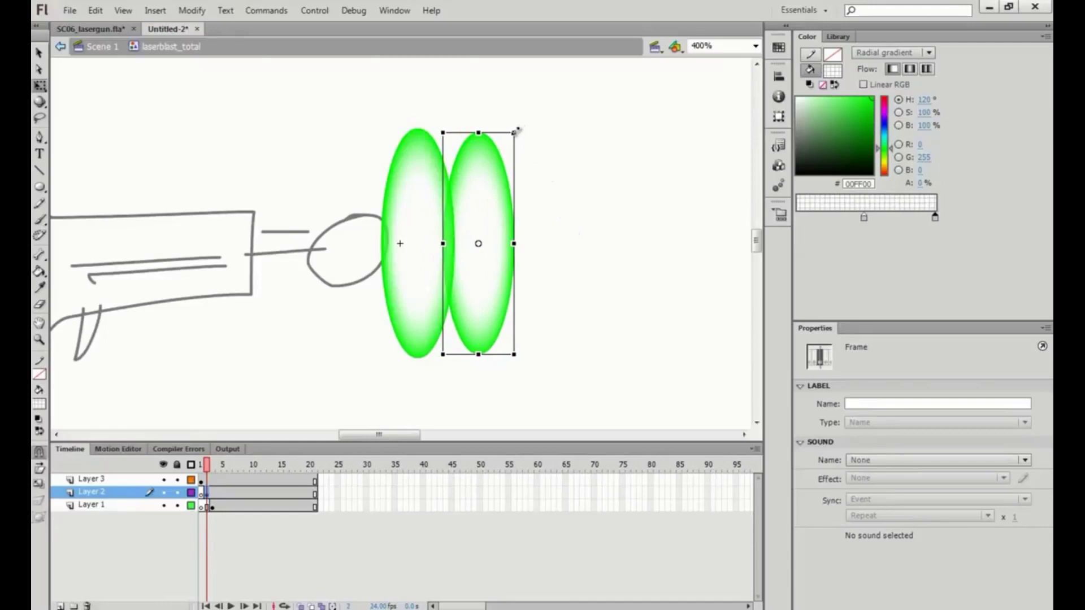
left_click_drag(516, 131, 503, 147)
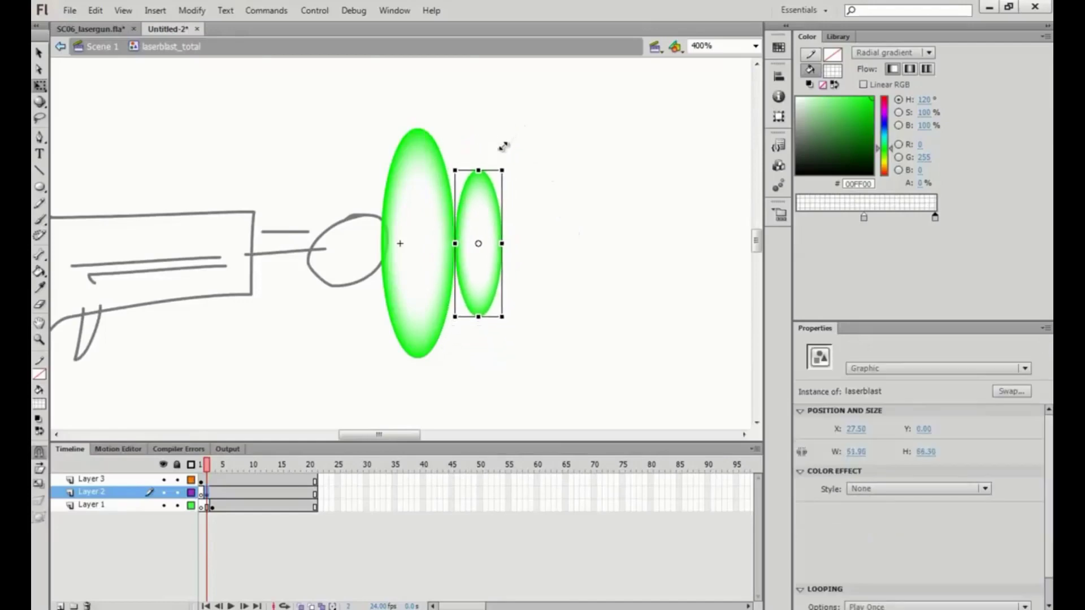
Move Layer 1's ring at frame 3 about 15 px away from the gun and scale it down to about 38 × 48 px.
left_click(212, 506)
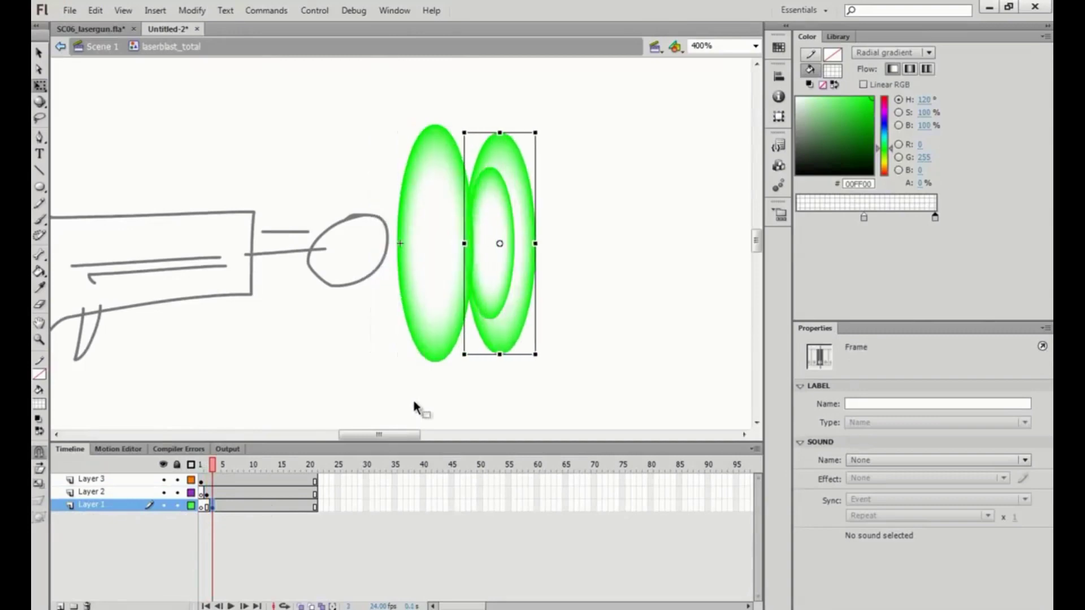
key("shift+Right")
key("shift+Right")
key("shift+Right")
key("shift+Right")
key("shift+Right")
key("shift+Right")
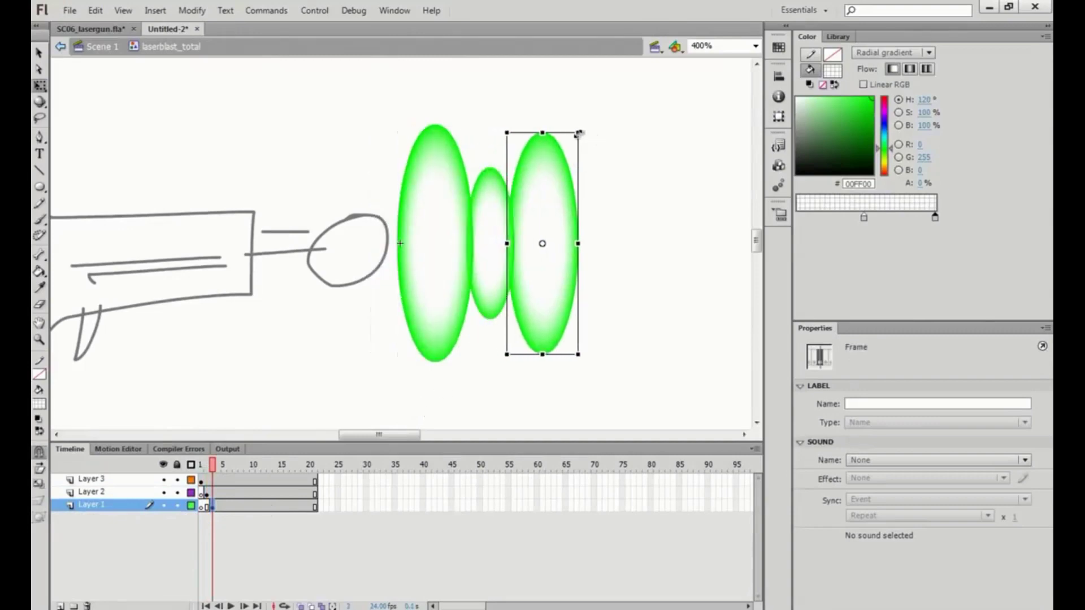
left_click_drag(579, 133, 560, 182)
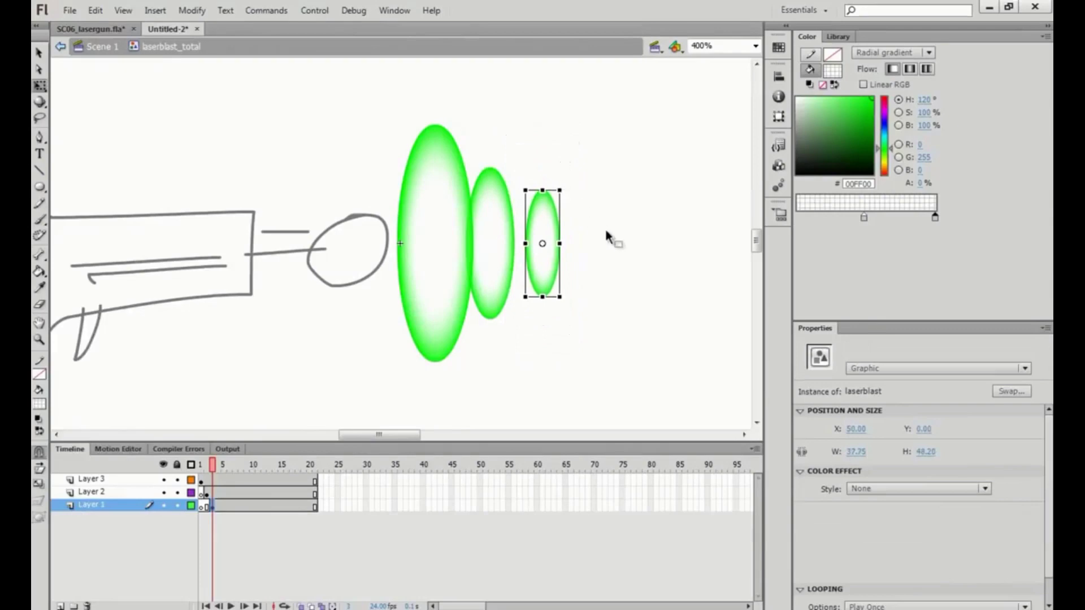
Move Layer 1's ring 5 px back toward Layer 2's ring and play back the animation.
key("Left")
key("Left")
key("Left")
key("Left")
key("Left")
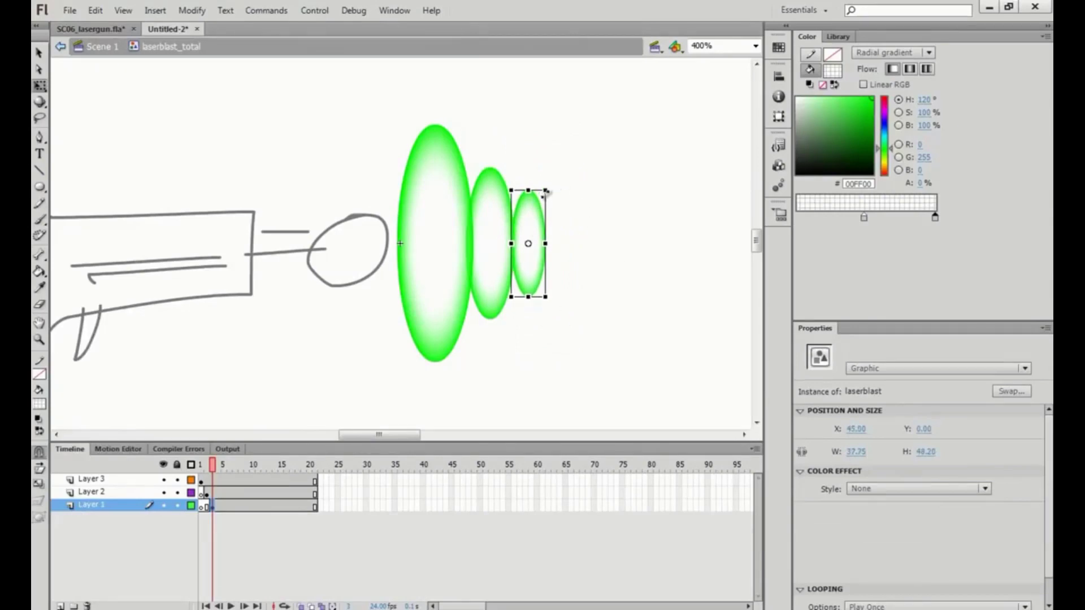
left_click_drag(546, 193, 572, 216)
key("ctrl+z")
key("Return")
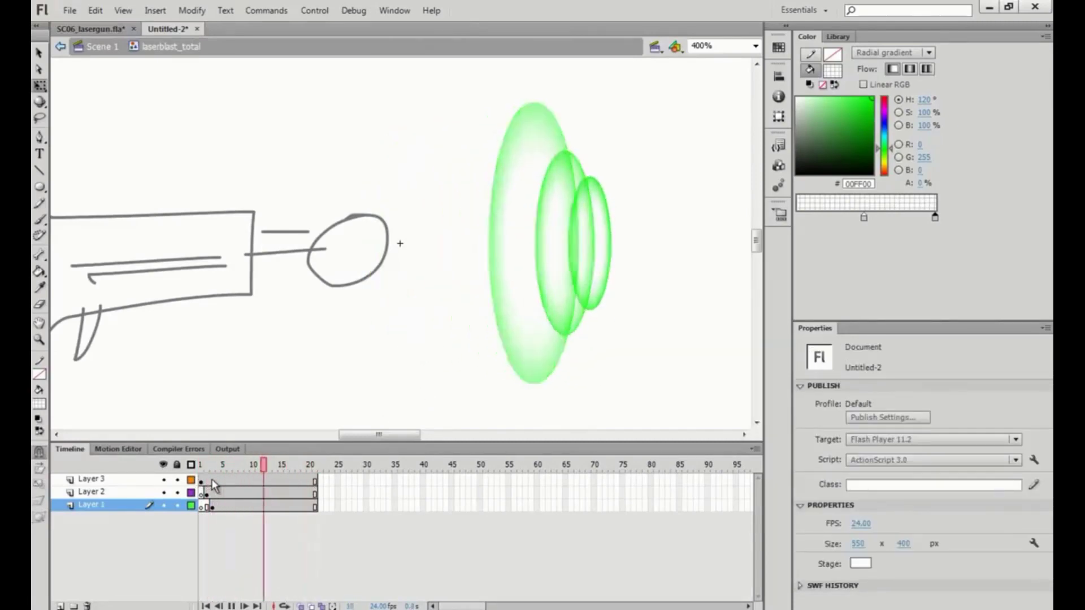
Move Layer 2's ring about 2.5 px and Layer 1's ring about 5 px further from the gun, and play back the animation.
mouse_move(202, 481)
left_mouse_down()
mouse_move(272, 473)
mouse_move(202, 480)
left_mouse_up()
left_click(208, 493)
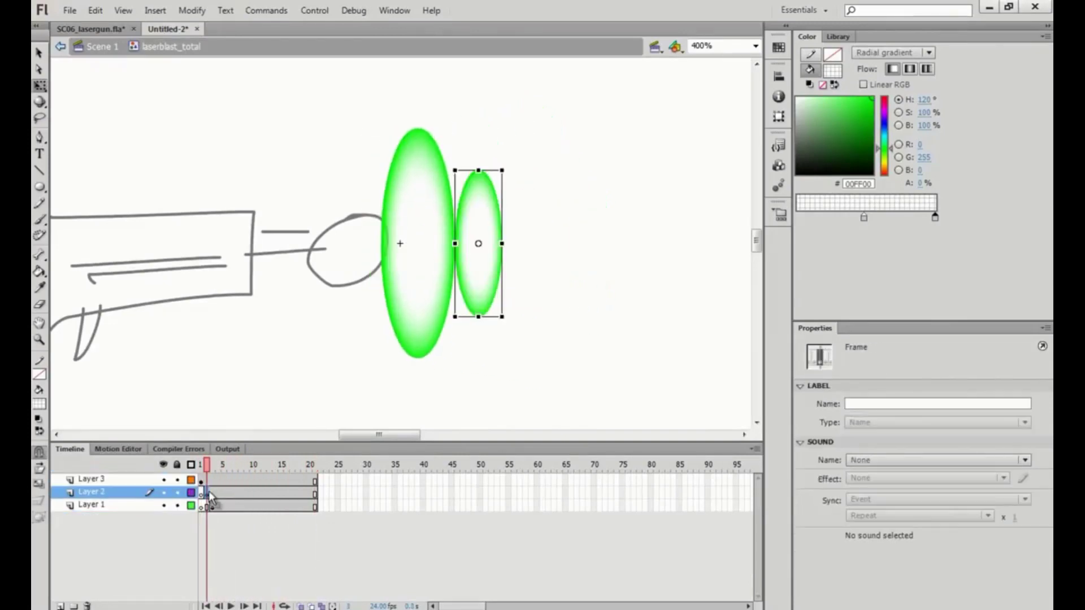
key("shift+Right")
left_click(214, 507)
key("shift+Right")
key("shift+Right")
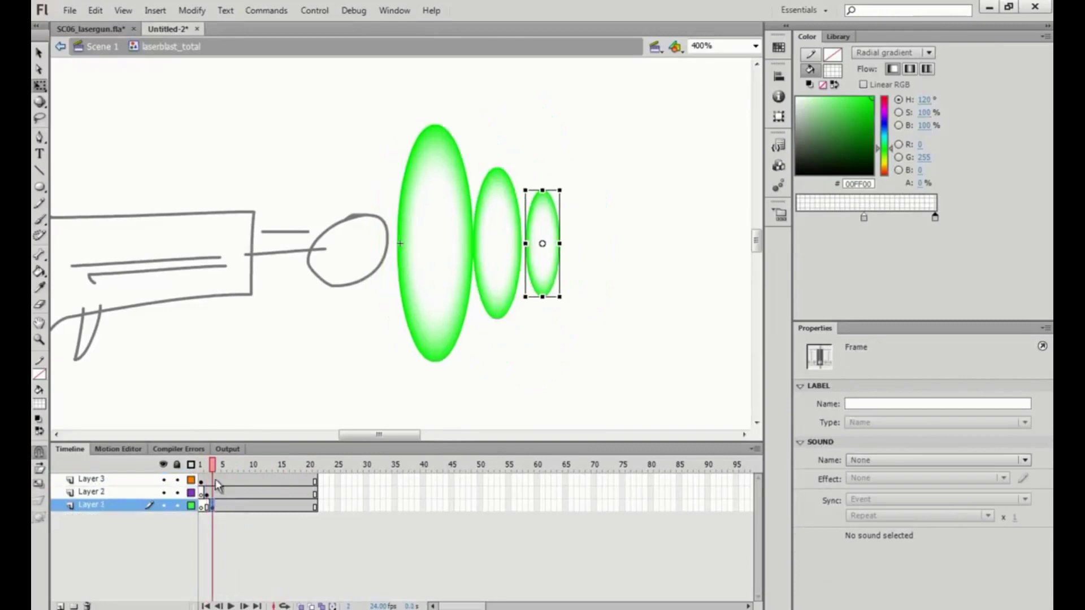
left_click_drag(211, 468, 178, 470)
key("Return")
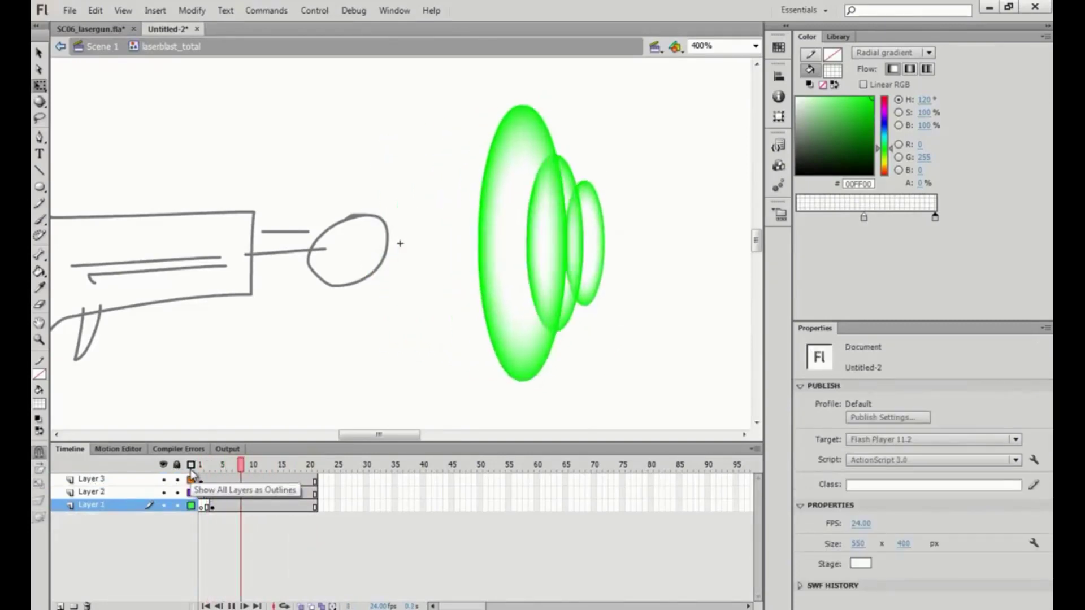
left_click_drag(209, 468, 199, 468)
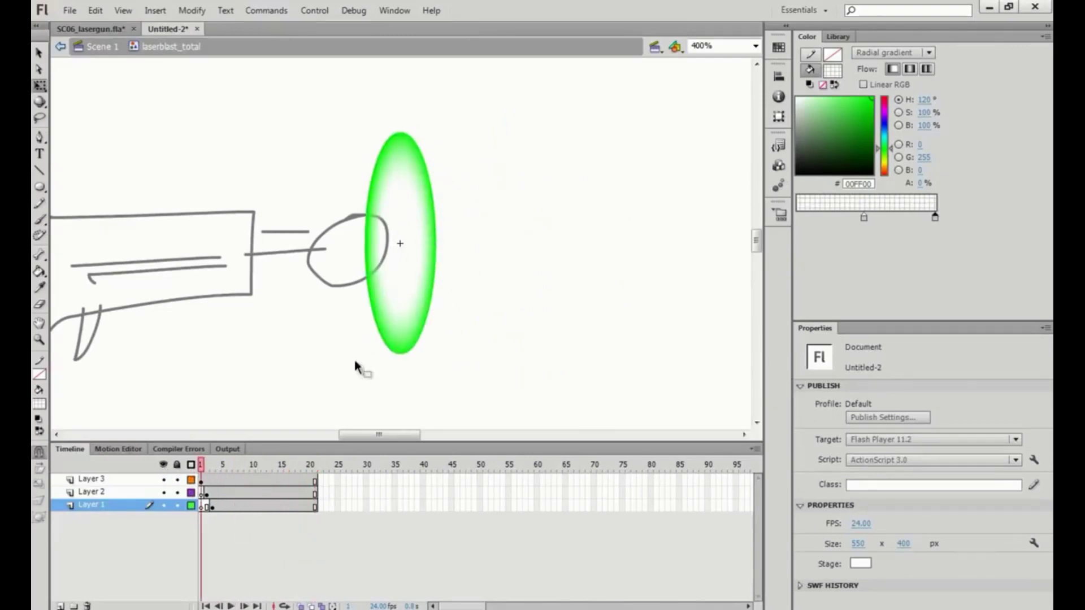
Add a new layer above Layer 3 and turn its frames 1 to 14 into blank keyframes.
left_click(111, 480)
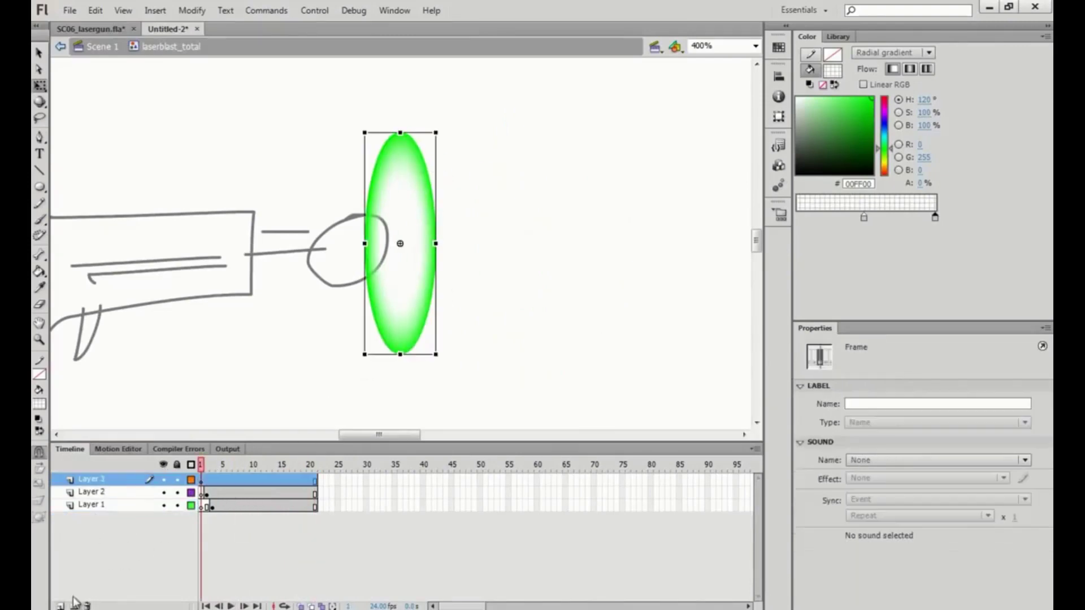
left_click(60, 606)
left_click_drag(204, 481, 276, 481)
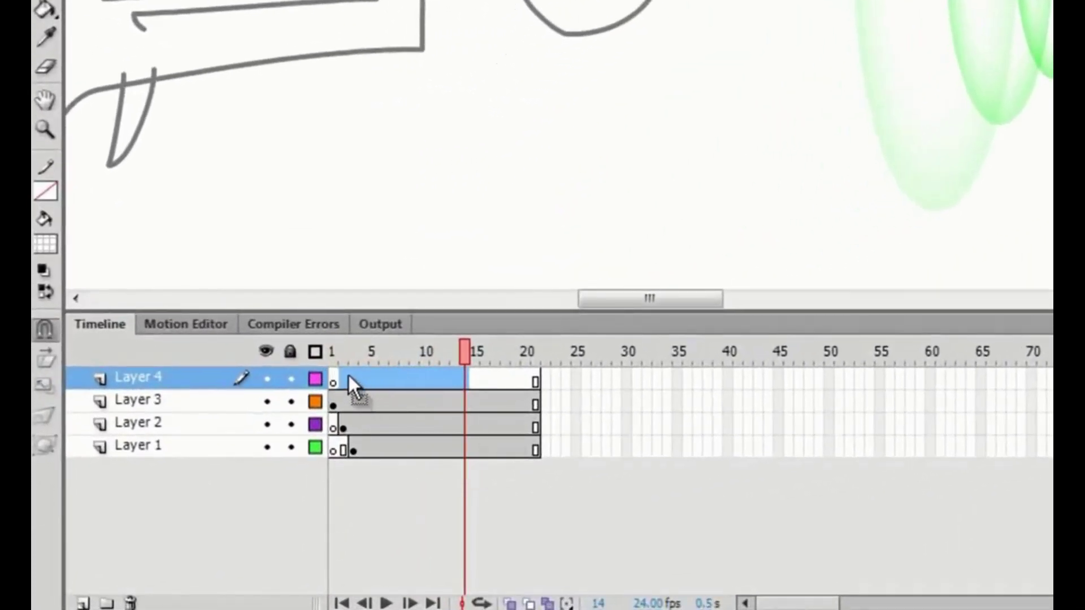
key("F7")
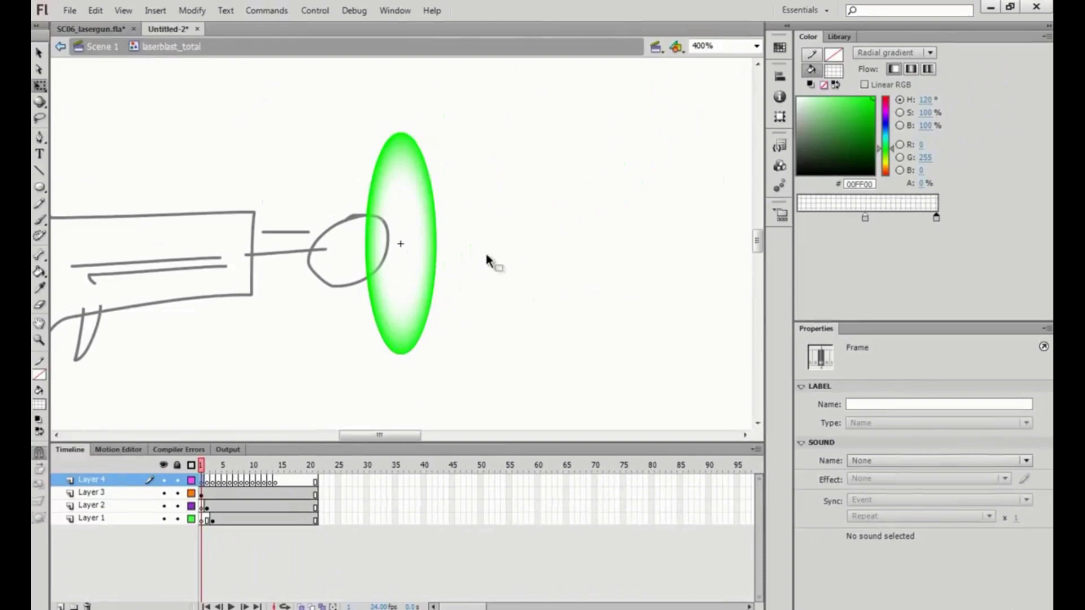
Choose the Pencil tool and set its stroke size to 2.
key("y")
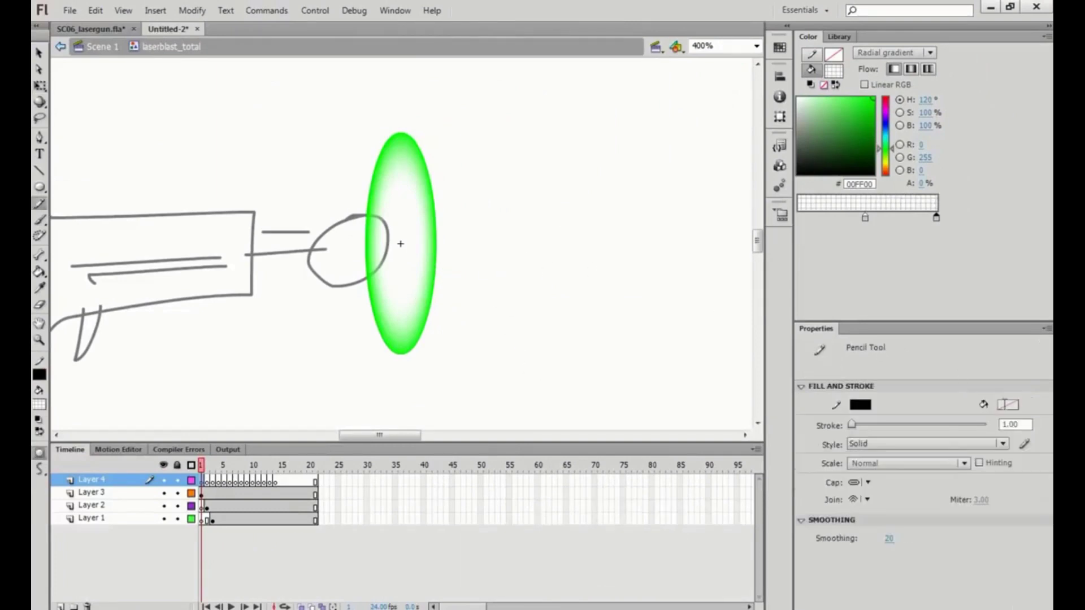
double_click(1017, 424)
type("2")
key("Return")
Display Layers 1, 2 and 3 as outlines while keeping them visible.
left_click_drag(164, 492, 164, 519)
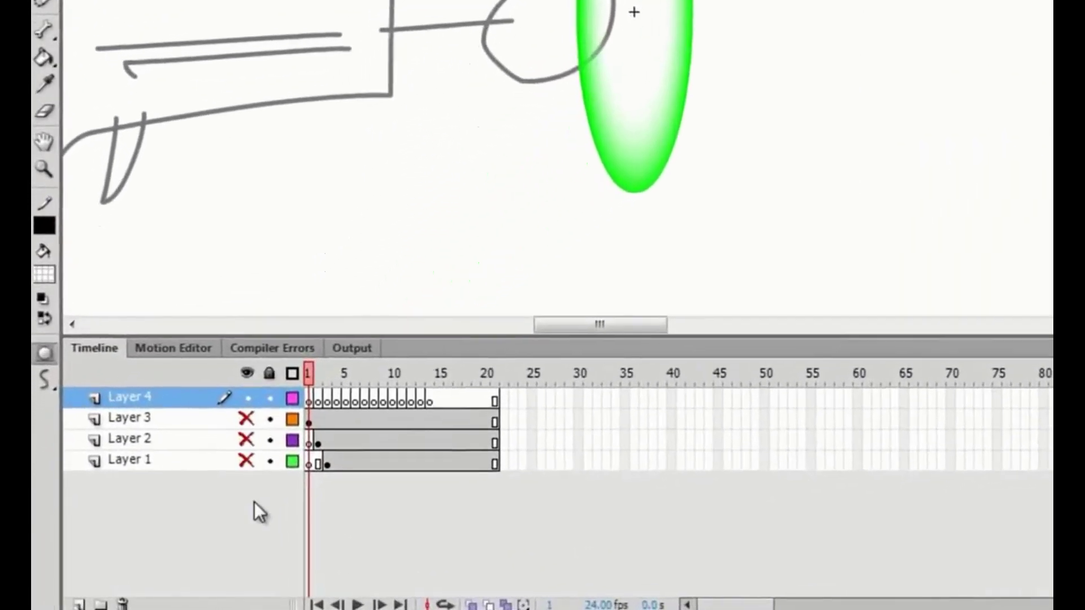
left_click_drag(251, 420, 249, 494)
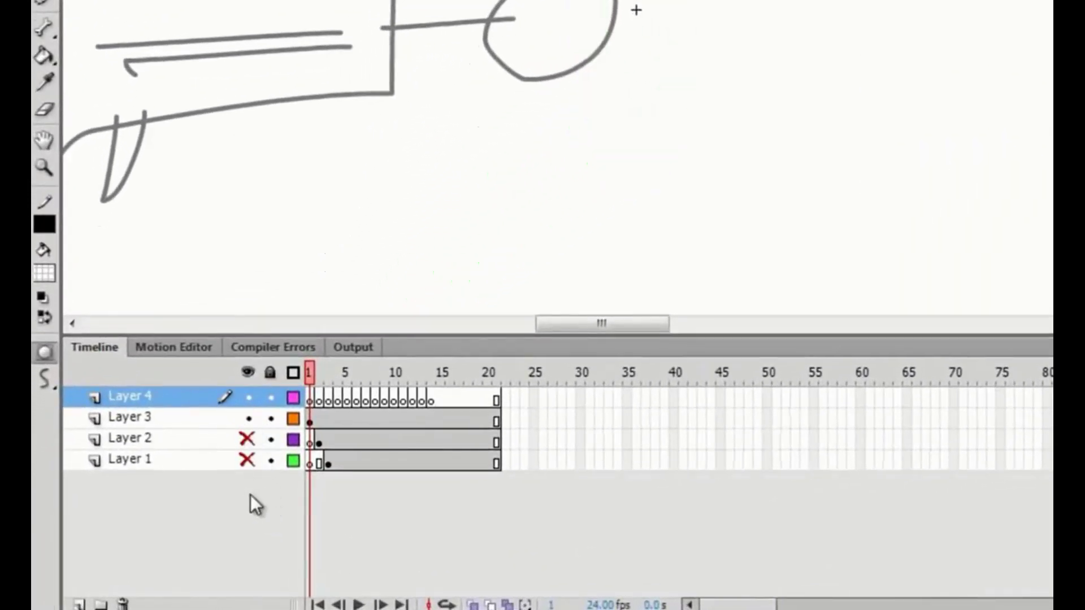
left_click_drag(292, 421, 295, 456)
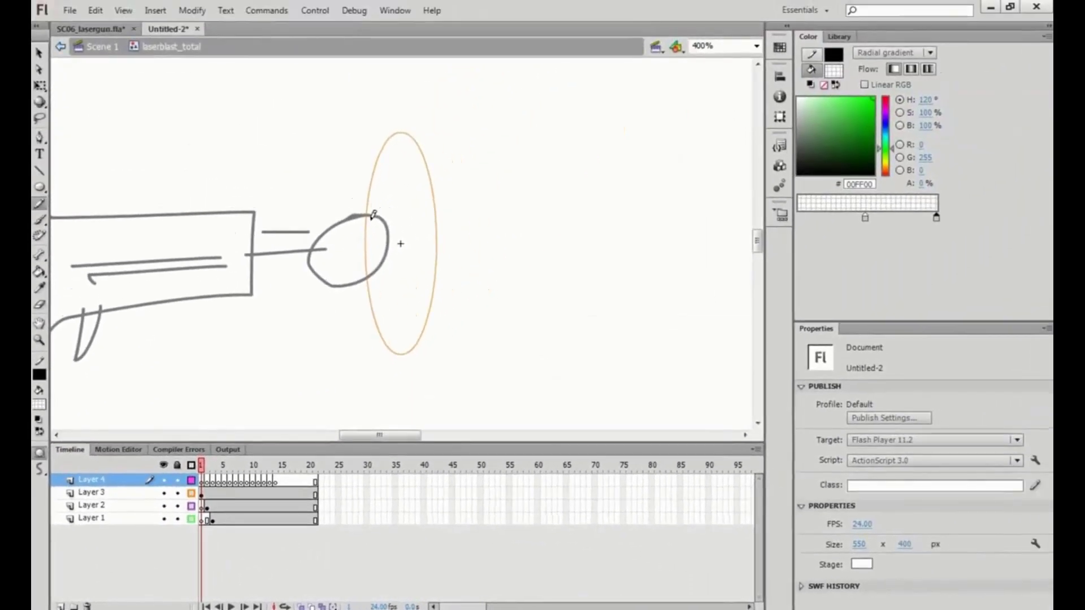
Undo the black test stroke and set the pencil's stroke colour to bright green 00FF17.
mouse_move(373, 215)
left_mouse_down()
mouse_move(430, 169)
mouse_move(447, 205)
mouse_move(393, 249)
mouse_move(418, 276)
mouse_move(396, 302)
left_mouse_up()
key("ctrl+z")
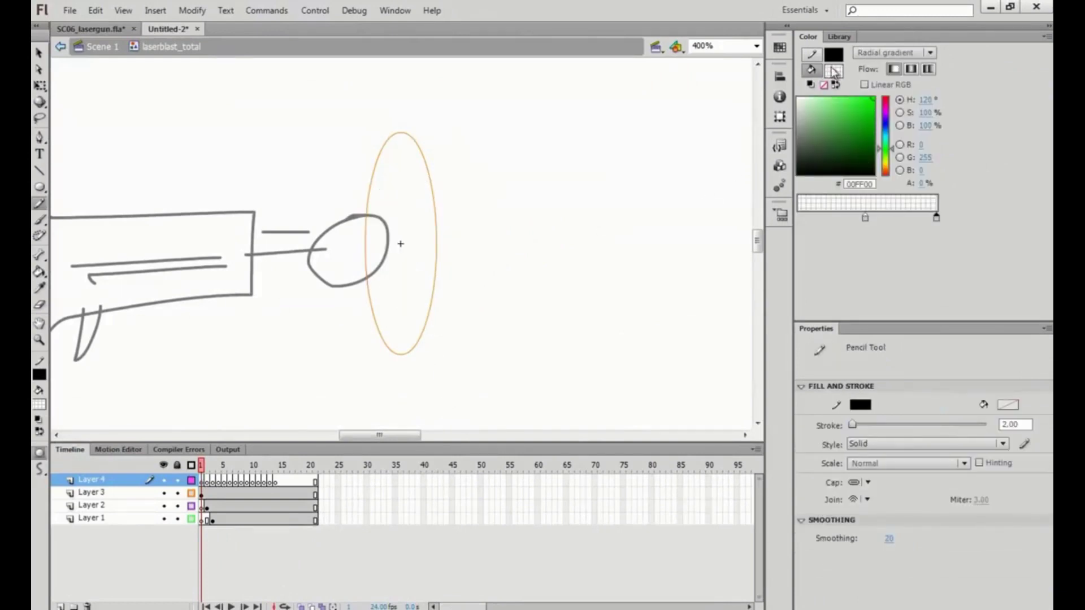
left_click(813, 54)
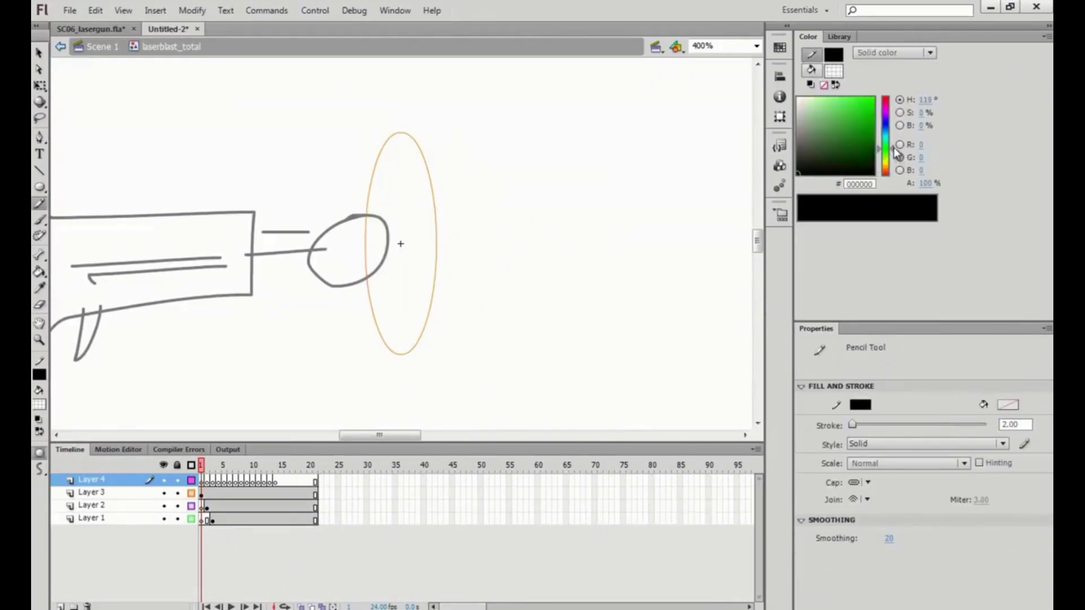
left_click_drag(857, 116, 875, 97)
Sketch a fan of green energy spikes, about 40 × 106 px, bursting from the gun tip on frame 1 of Layer 4.
mouse_move(375, 215)
left_mouse_down()
mouse_move(393, 210)
mouse_move(388, 261)
mouse_move(381, 253)
mouse_move(386, 353)
left_mouse_up()
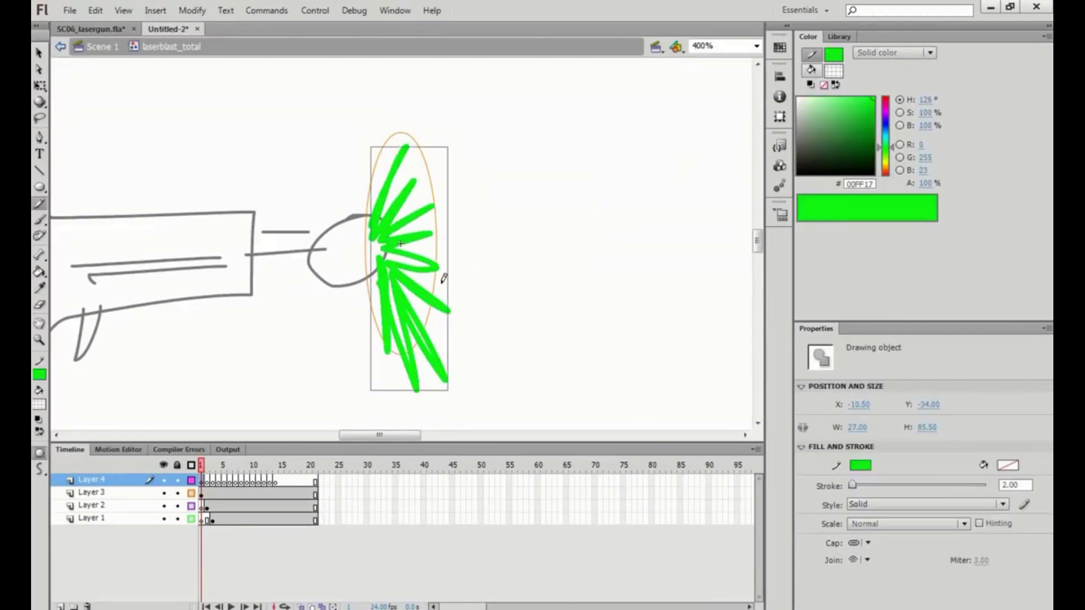
key("ctrl+z")
mouse_move(373, 220)
left_mouse_down()
mouse_move(394, 136)
mouse_move(446, 150)
mouse_move(397, 244)
mouse_move(379, 244)
mouse_move(447, 314)
left_mouse_up()
left_click_drag(390, 251, 488, 370)
mouse_move(388, 251)
left_mouse_down()
mouse_move(458, 389)
mouse_move(407, 389)
left_mouse_up()
mouse_move(384, 260)
left_mouse_down()
mouse_move(384, 362)
mouse_move(465, 208)
left_mouse_up()
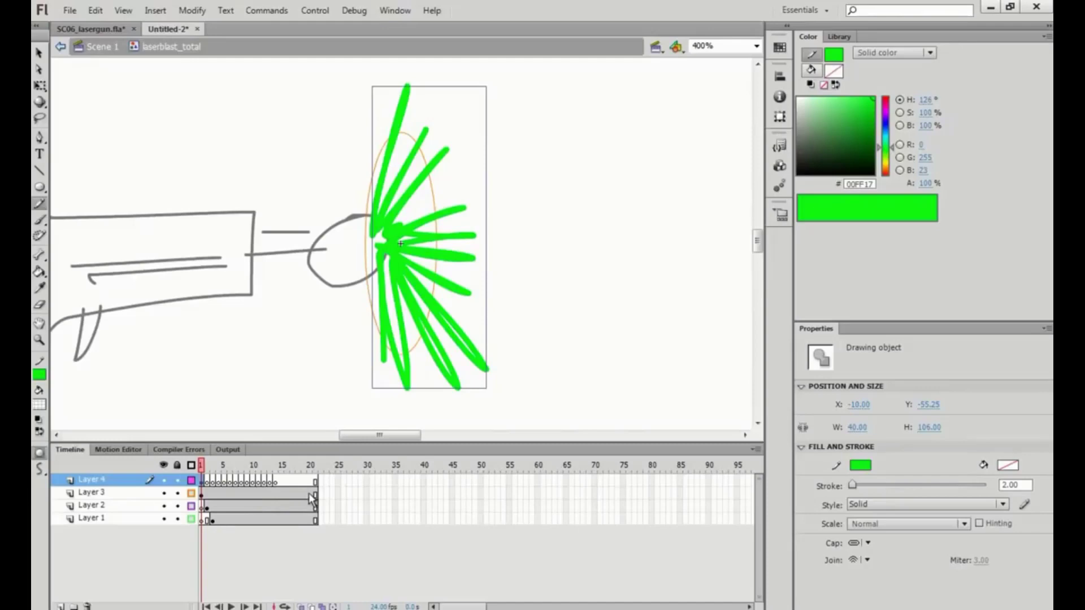
Step to frame 2 of Layer 4 and enable onion skinning.
key("Return")
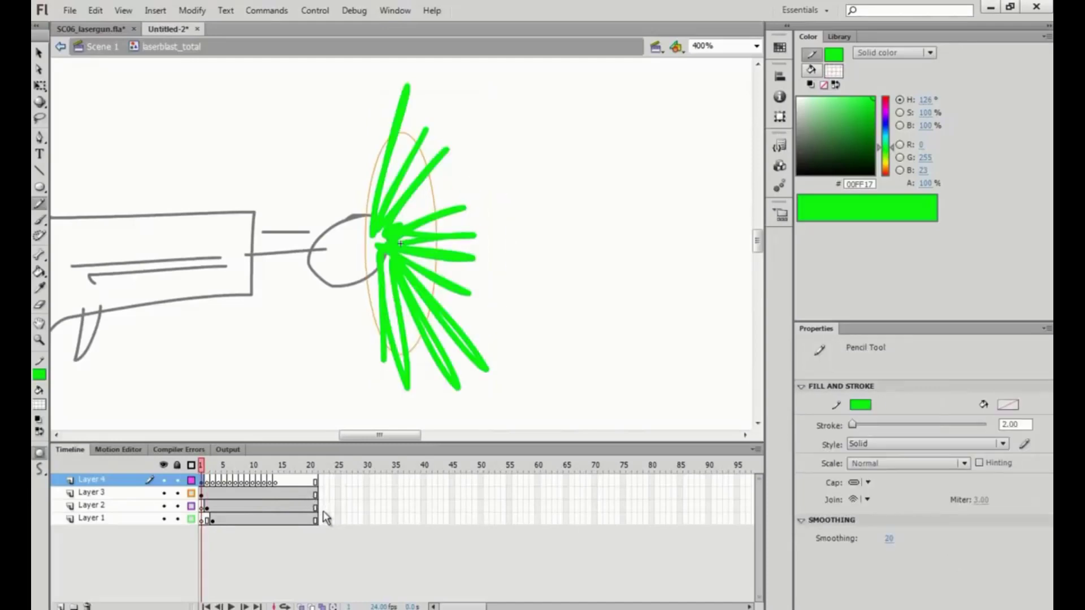
key("period")
key("comma")
key("period")
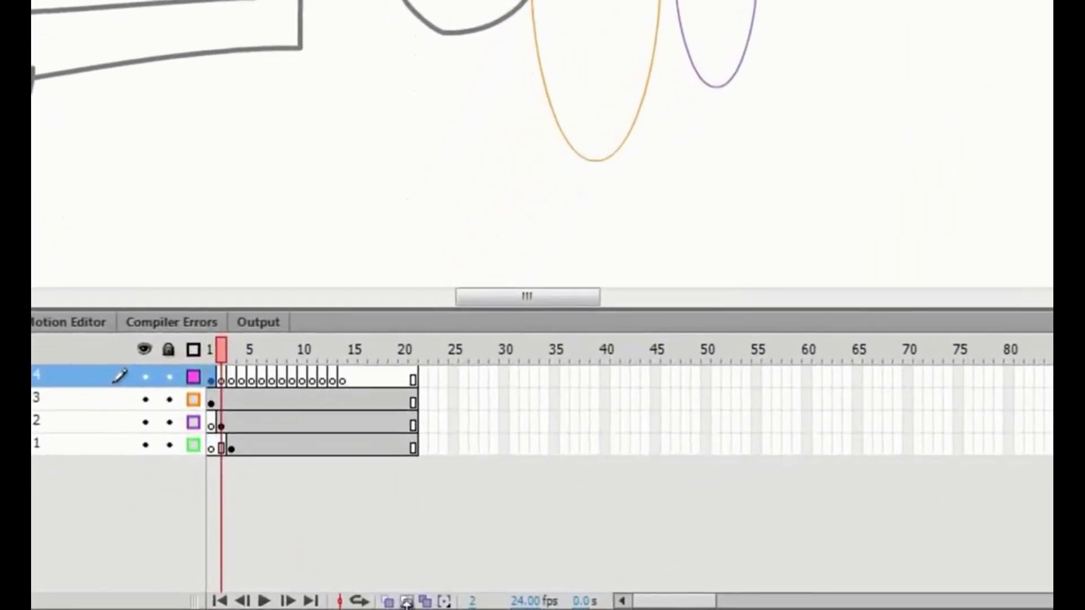
left_click(389, 601)
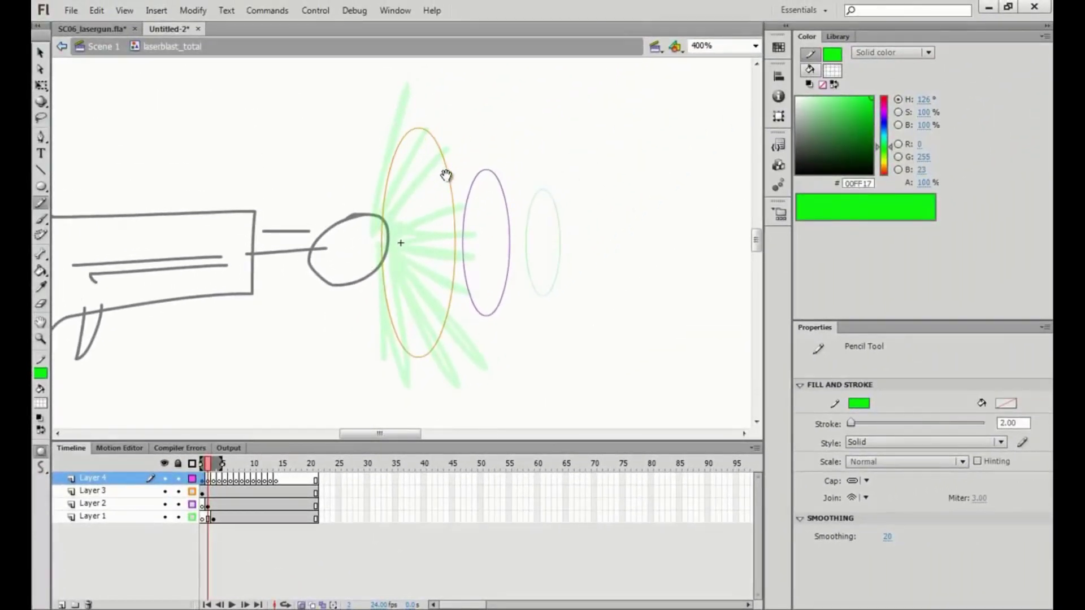
On frame 2 of Layer 4, draw green spikes further outward along the onion-skinned burst, plus a smaller zigzag burst at the gun tip.
left_click_drag(446, 175, 427, 187)
left_click_drag(396, 80, 366, 169)
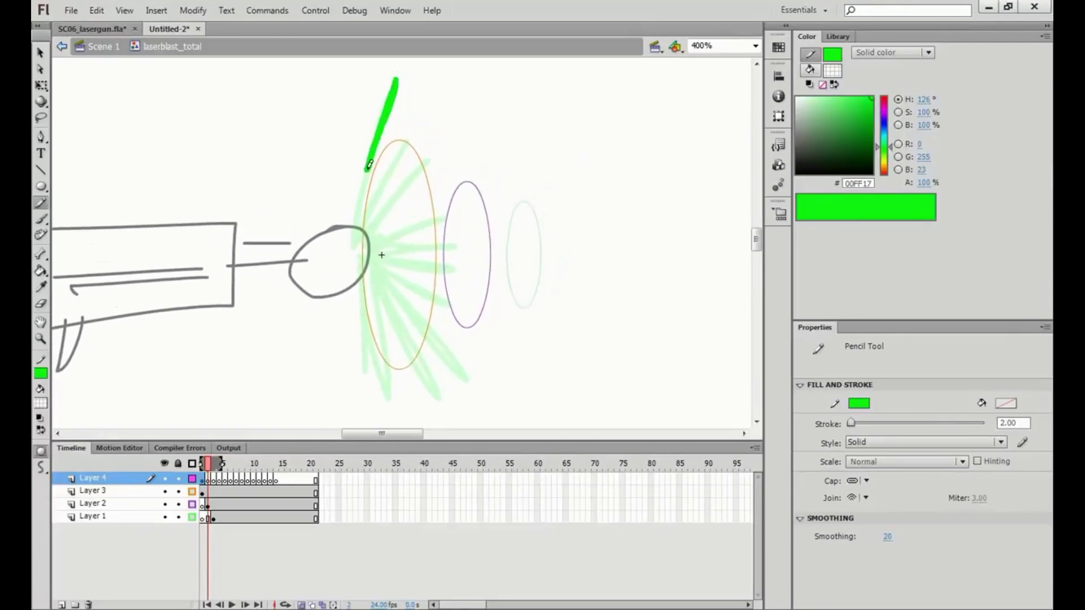
mouse_move(429, 110)
left_mouse_down()
mouse_move(386, 190)
mouse_move(386, 222)
mouse_move(500, 199)
mouse_move(419, 230)
left_mouse_up()
mouse_move(418, 247)
left_mouse_down()
mouse_move(478, 249)
mouse_move(410, 277)
mouse_move(512, 339)
left_mouse_up()
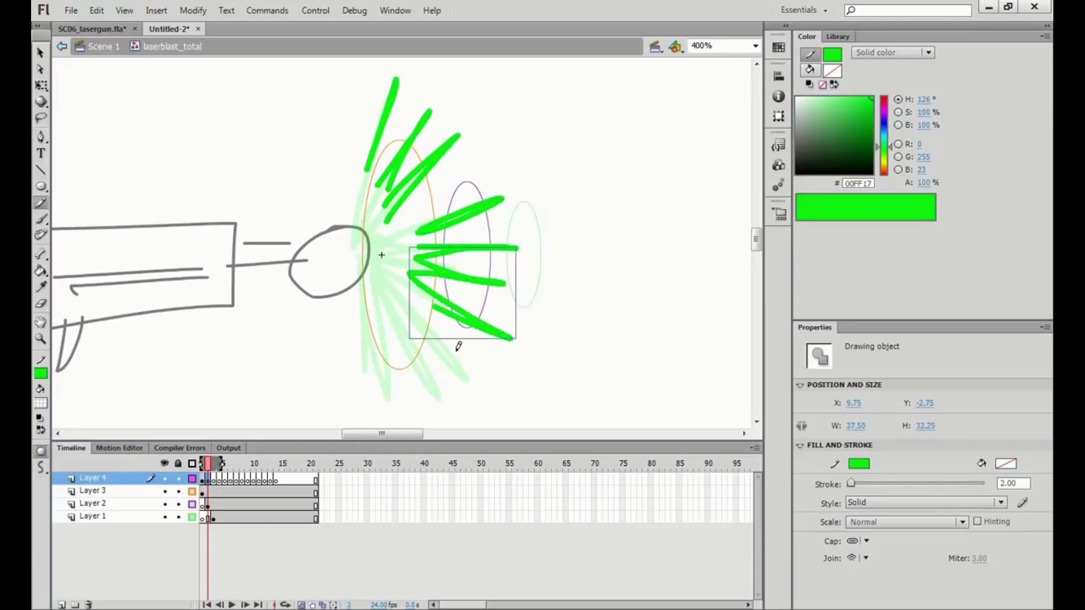
mouse_move(441, 331)
left_mouse_down()
mouse_move(489, 416)
mouse_move(443, 419)
left_mouse_up()
mouse_move(384, 353)
left_mouse_down()
mouse_move(386, 412)
mouse_move(367, 356)
left_mouse_up()
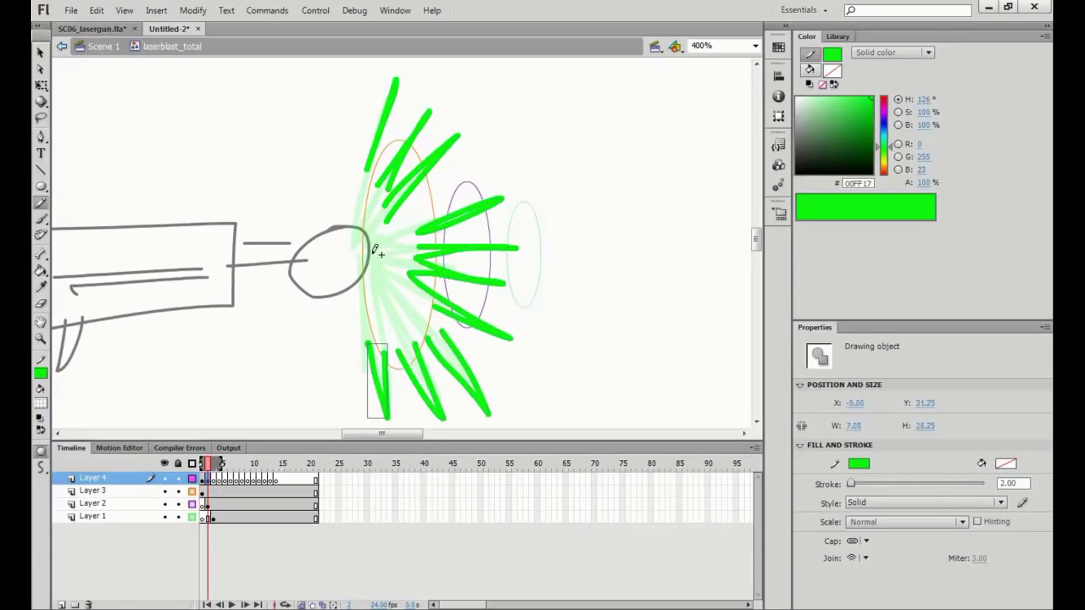
mouse_move(360, 236)
left_mouse_down()
mouse_move(388, 237)
mouse_move(398, 273)
mouse_move(369, 291)
left_mouse_up()
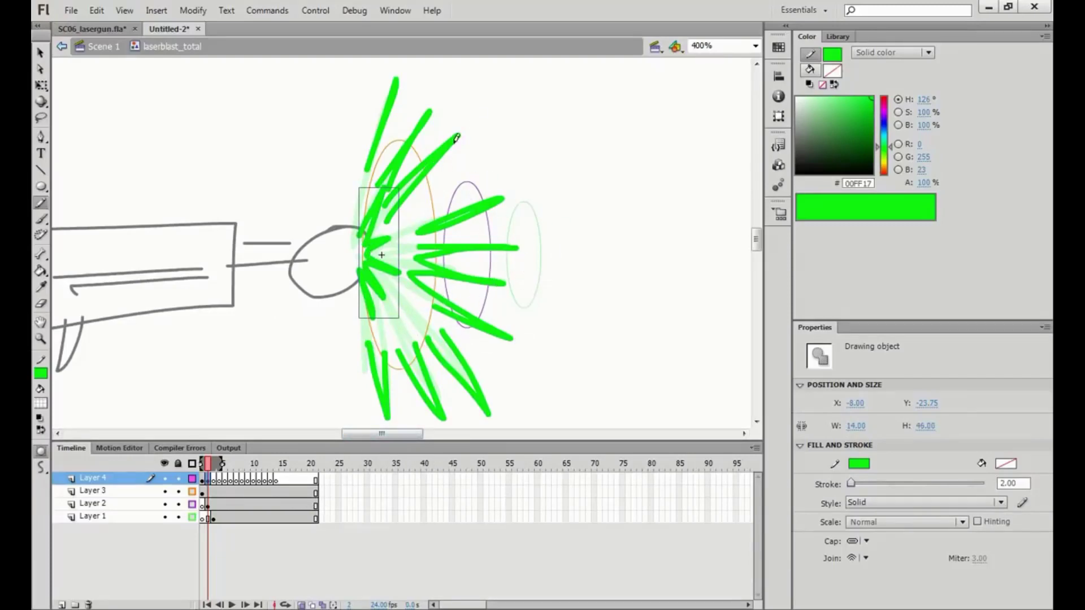
On frame 3 of Layer 4, draw shorter green outer spikes just beyond the onion-skinned burst, fanning around its whole edge.
key("period")
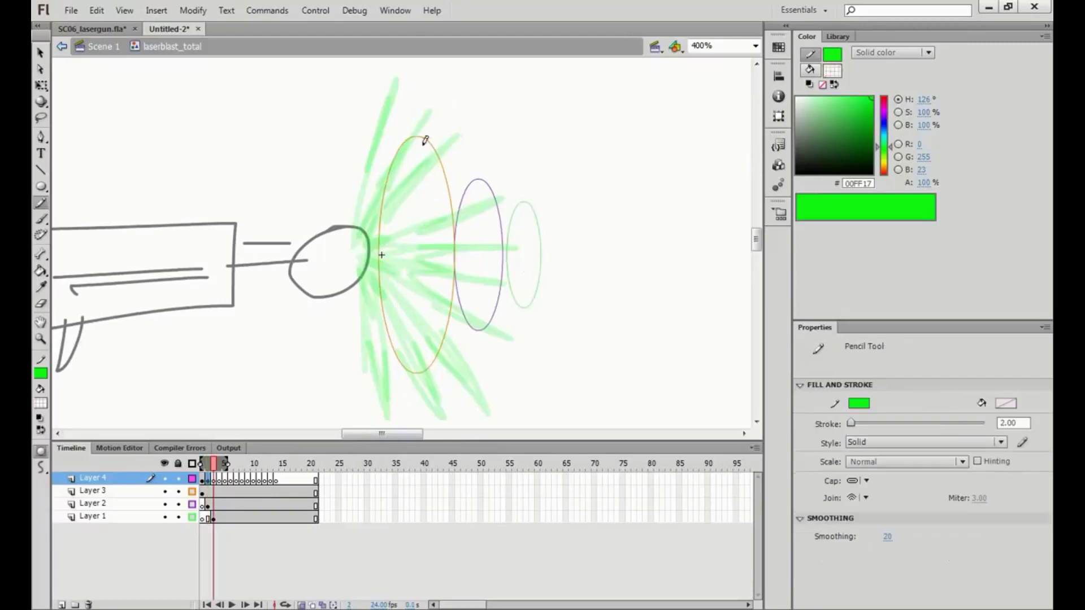
left_click_drag(406, 63, 382, 120)
left_click_drag(446, 89, 409, 138)
left_click_drag(481, 123, 435, 167)
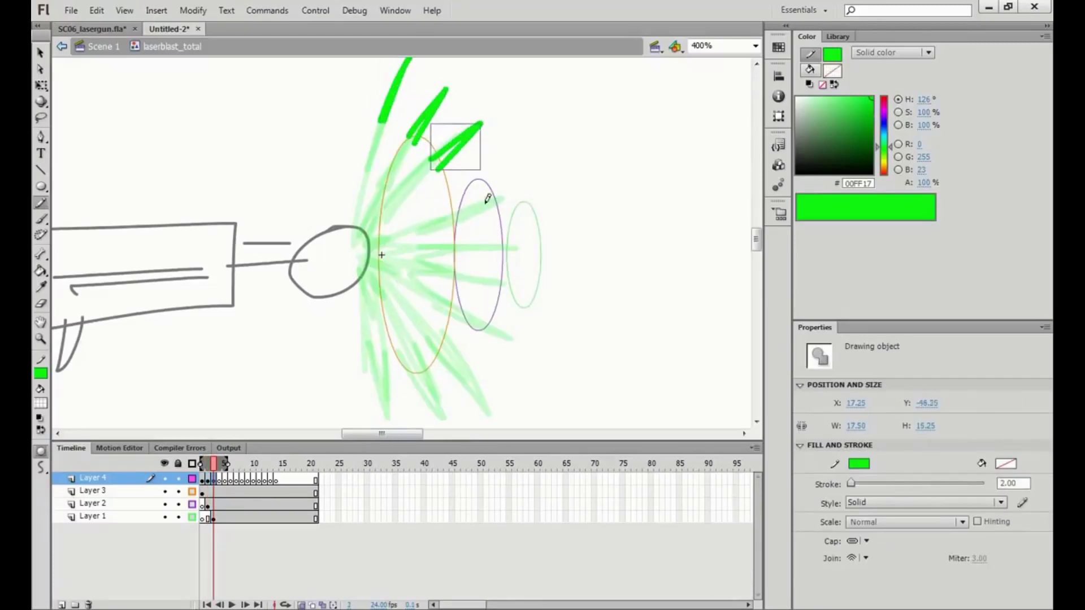
mouse_move(465, 208)
left_mouse_down()
mouse_move(493, 213)
mouse_move(493, 341)
left_mouse_up()
mouse_move(467, 385)
left_mouse_down()
mouse_move(479, 382)
mouse_move(393, 379)
left_mouse_up()
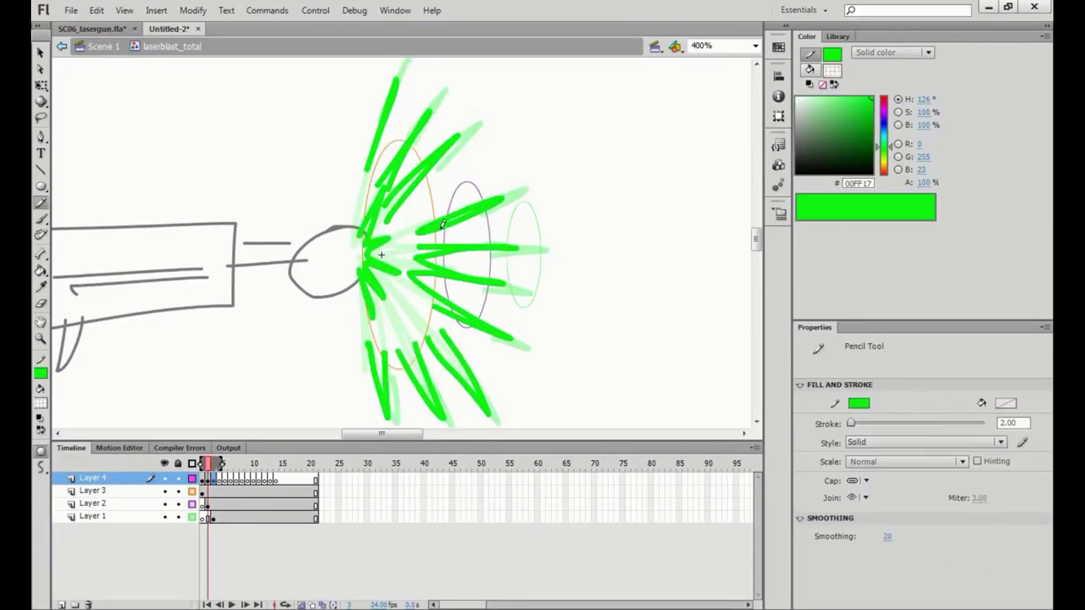
Limit onion skinning to the adjacent frame and draw the inner ring of green spikes on frame 3, further out from the gun tip.
mouse_move(399, 165)
left_mouse_down()
mouse_move(374, 217)
mouse_move(384, 244)
left_mouse_up()
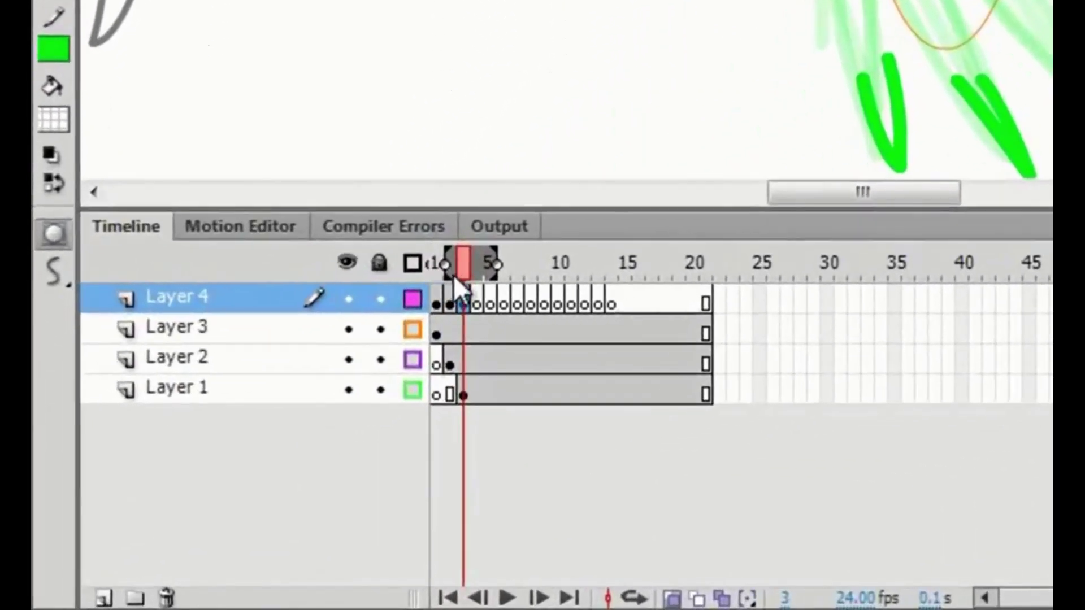
left_click_drag(453, 274, 455, 275)
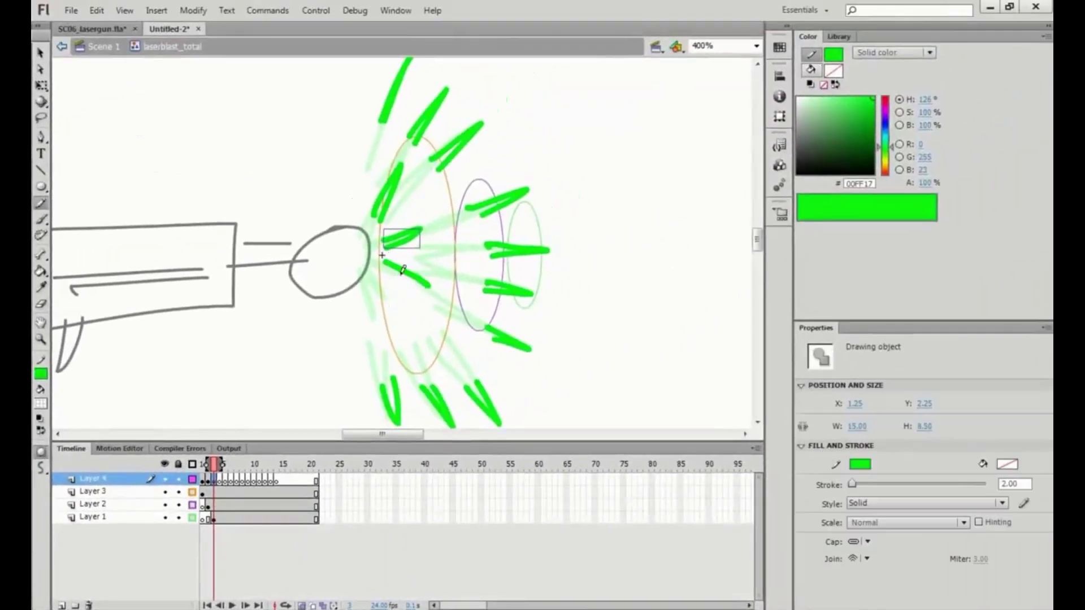
left_click_drag(401, 274, 392, 274)
mouse_move(383, 284)
left_mouse_down()
mouse_move(407, 327)
mouse_move(381, 296)
left_mouse_up()
mouse_move(380, 307)
left_mouse_down()
mouse_move(376, 319)
mouse_move(372, 308)
left_mouse_up()
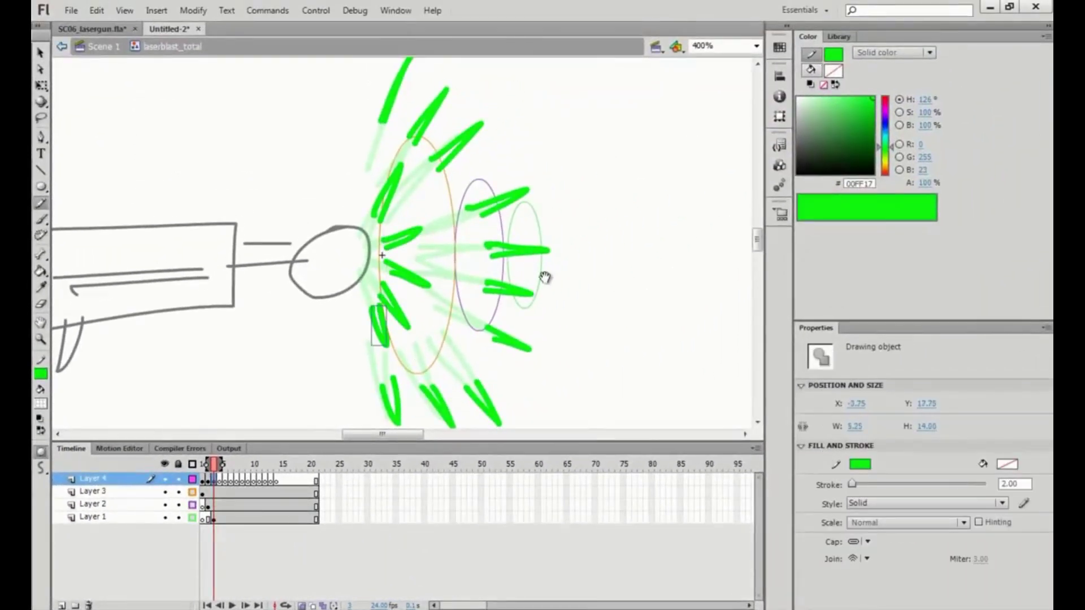
On frame 4 of Layer 4, draw both rings of green spikes shorter and further outward along the onion-skinned ones.
left_click_drag(544, 277, 474, 235)
key("period")
left_click_drag(486, 136, 434, 156)
left_click_drag(478, 251, 456, 244)
left_click_drag(472, 314, 450, 300)
left_click_drag(355, 317, 328, 276)
left_click_drag(448, 252, 489, 327)
mouse_move(436, 130)
left_mouse_down()
mouse_move(428, 146)
mouse_move(482, 190)
left_mouse_up()
On frame 5 of Layer 4, draw short green dashes at the outer ends of the onion-skinned spikes.
key("period")
left_click_drag(519, 251, 501, 251)
left_click_drag(516, 363, 499, 279)
left_click_drag(316, 275, 327, 301)
left_click_drag(359, 232, 423, 383)
left_click_drag(407, 205, 391, 227)
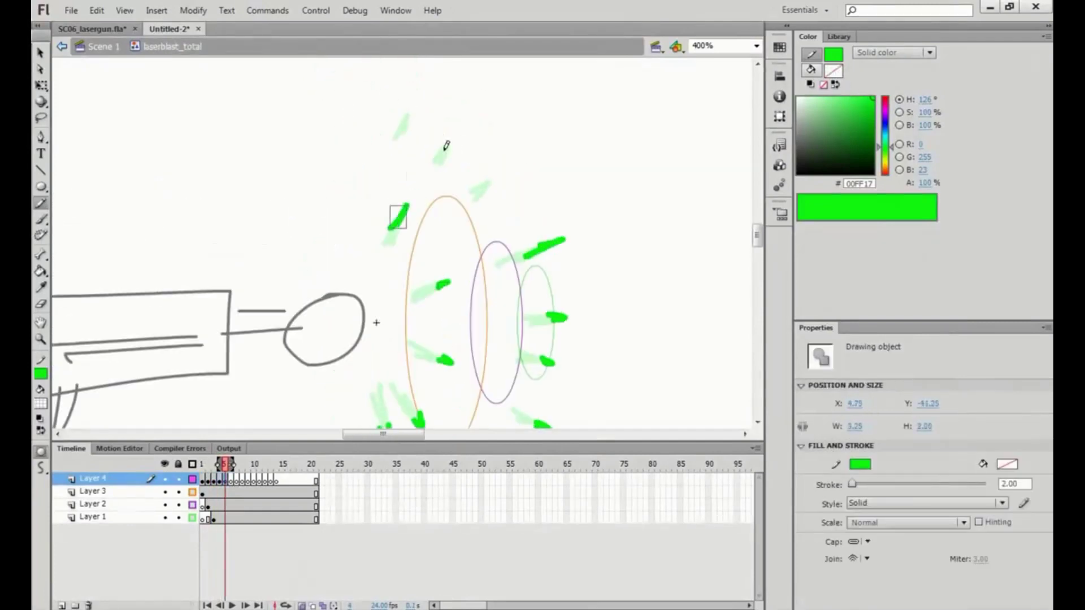
left_click_drag(452, 139, 445, 151)
left_click_drag(493, 177, 485, 185)
On frame 6 of Layer 4, draw even smaller green dashes just beyond the onion-skinned marks.
key("period")
left_click_drag(408, 200, 405, 208)
left_click_drag(508, 141, 490, 155)
left_click_drag(504, 349, 487, 340)
left_click_drag(459, 345, 447, 331)
left_click_drag(361, 261, 353, 250)
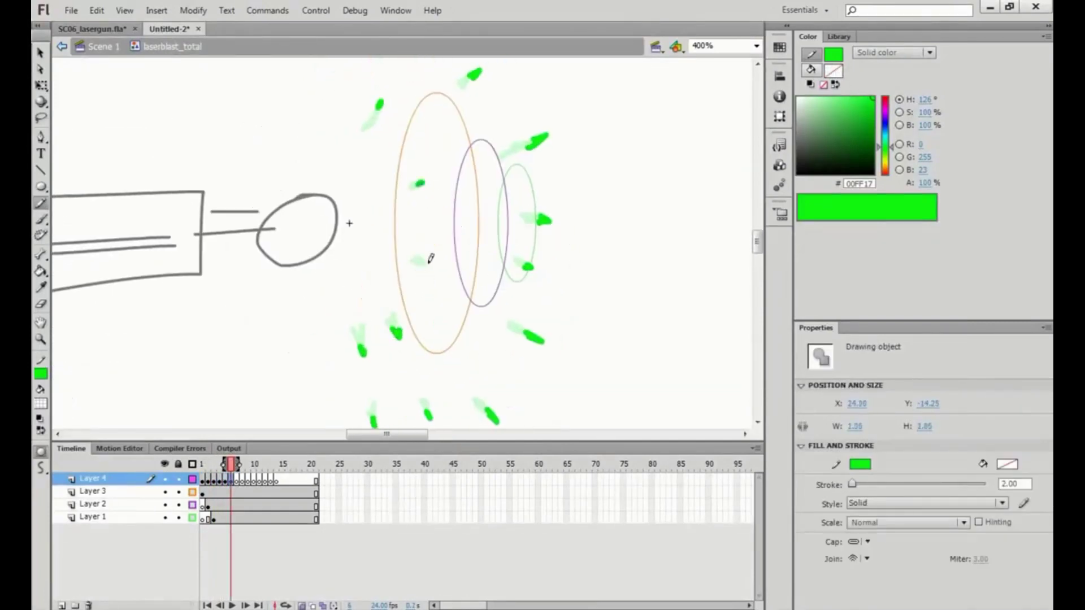
Draw the last tiny, dwindling green marks further outward on frames 7 to 9 of Layer 4.
key("period")
left_click_drag(473, 75, 482, 69)
left_click_drag(533, 143, 549, 134)
left_click_drag(526, 333, 507, 261)
mouse_move(515, 268)
left_mouse_down()
mouse_move(544, 285)
mouse_move(520, 301)
left_mouse_up()
key("period")
key("period")
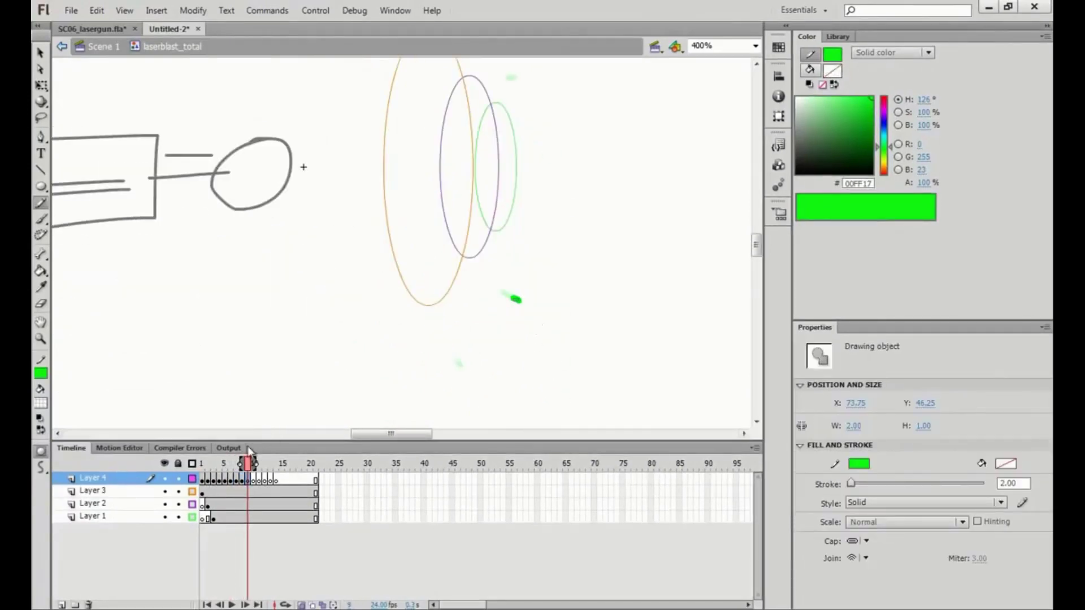
Turn off outline display for Layers 1 to 3 and play the blast animation from frame 1.
left_click(203, 464)
key("ctrl+minus")
key("Return")
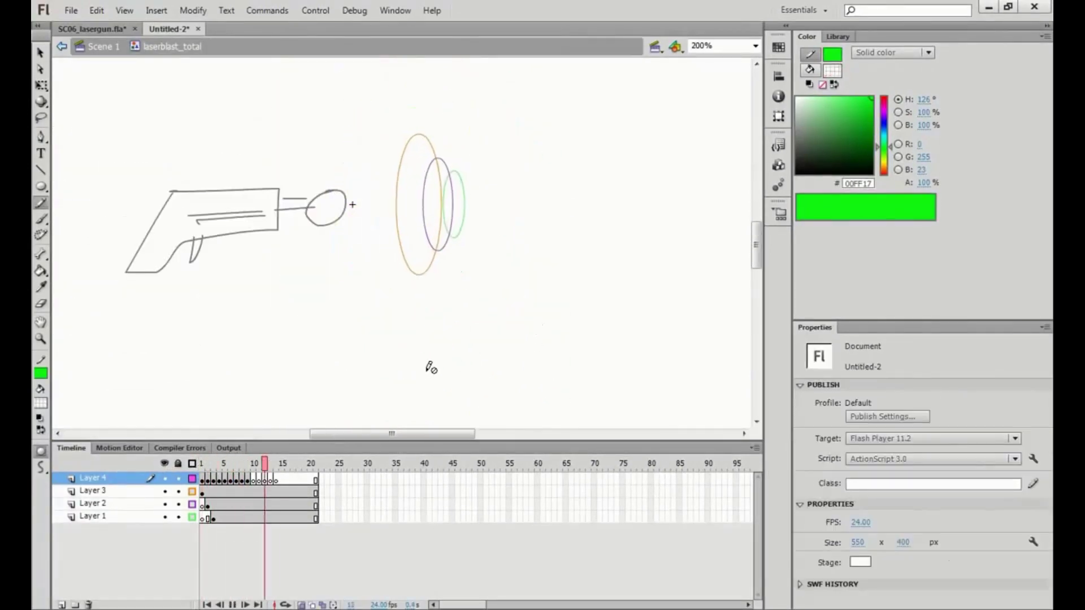
left_click_drag(193, 492, 197, 526)
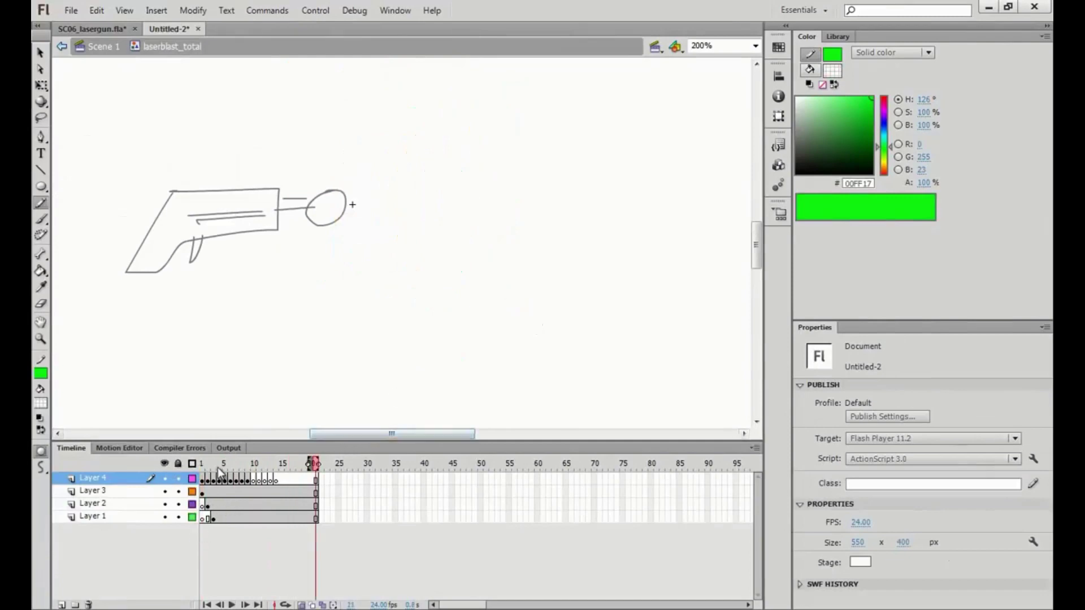
left_click(204, 464)
key("Return")
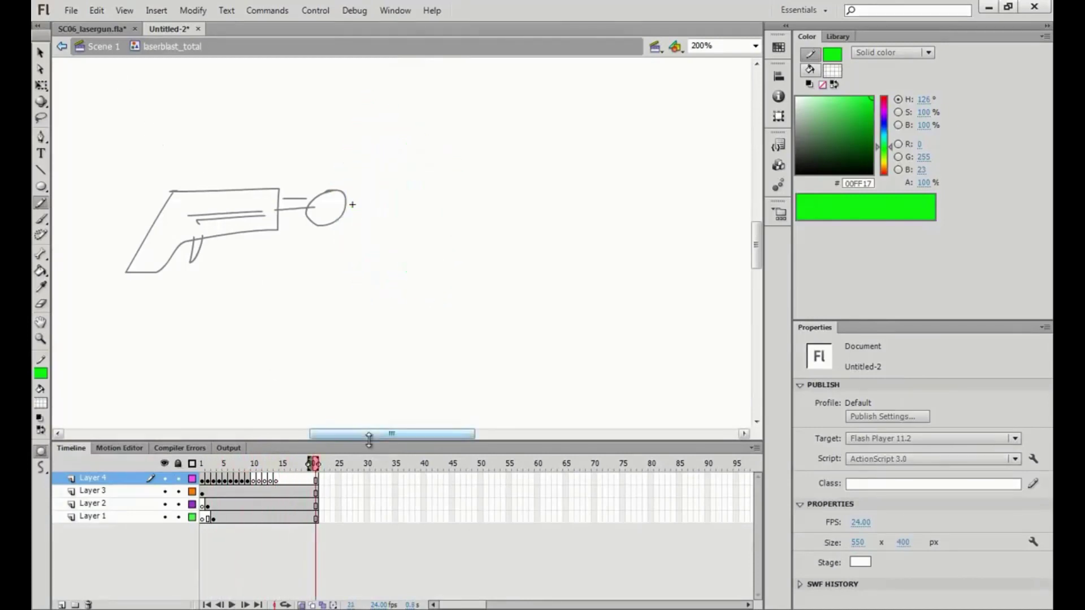
key("Return")
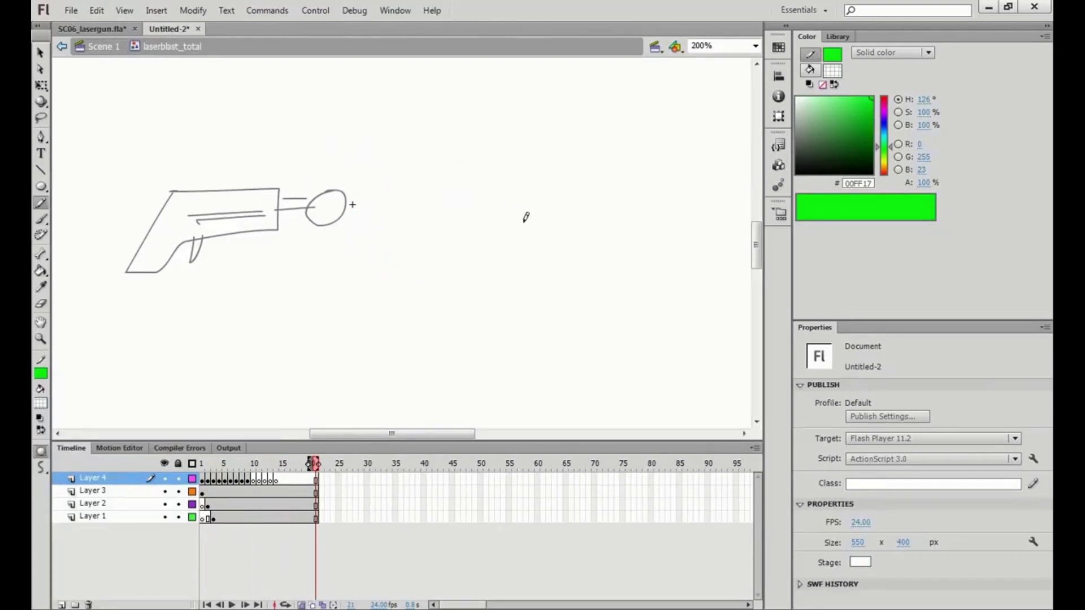
Return to Scene 1 and draw a thin green-outlined rectangle, about 167 × 10 px, extending horizontally from the gun tip.
left_click(102, 46)
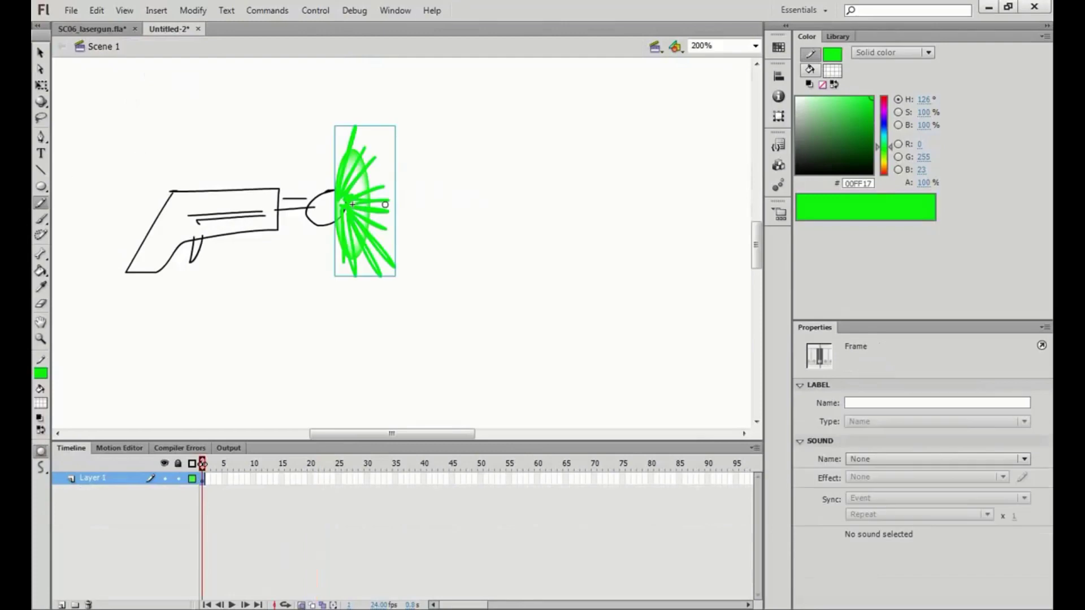
left_click_drag(41, 186, 85, 185)
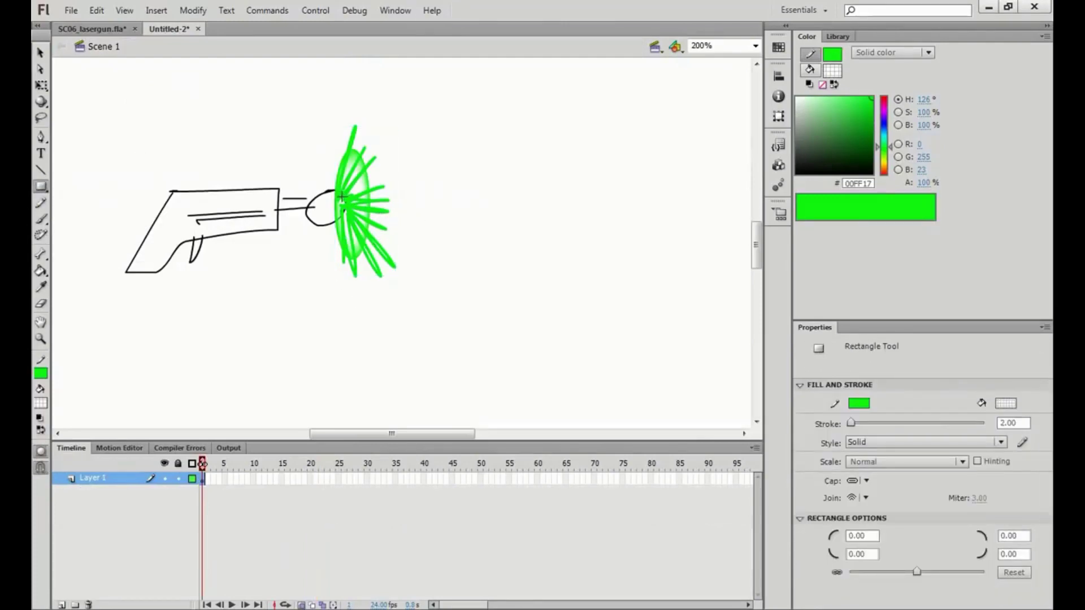
mouse_move(341, 197)
left_mouse_down()
mouse_move(544, 202)
mouse_move(576, 213)
left_mouse_up()
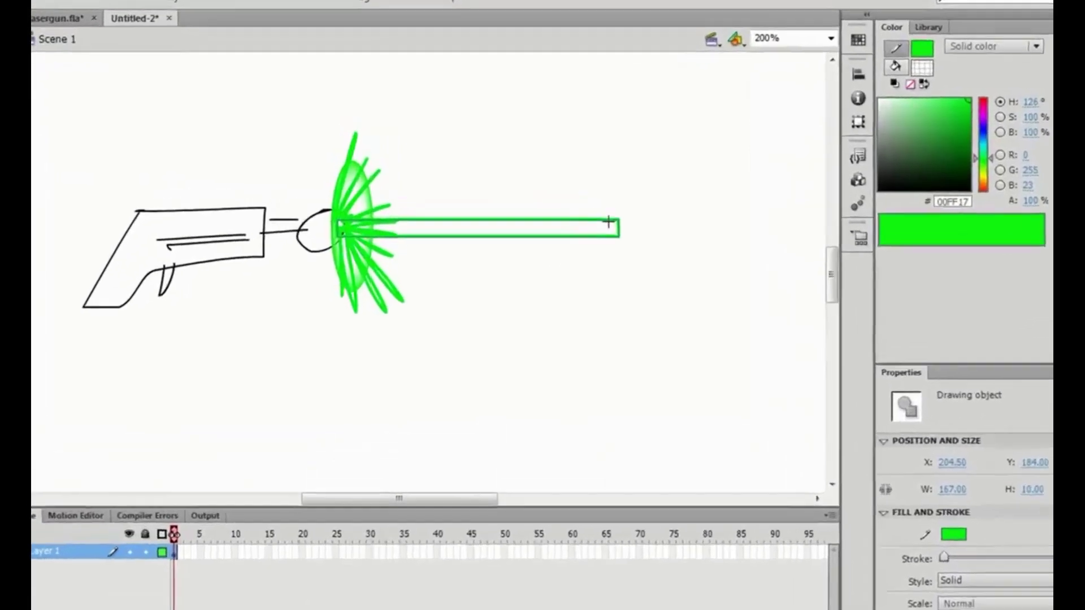
Convert the rectangle to a graphic symbol named ray.
key("F8")
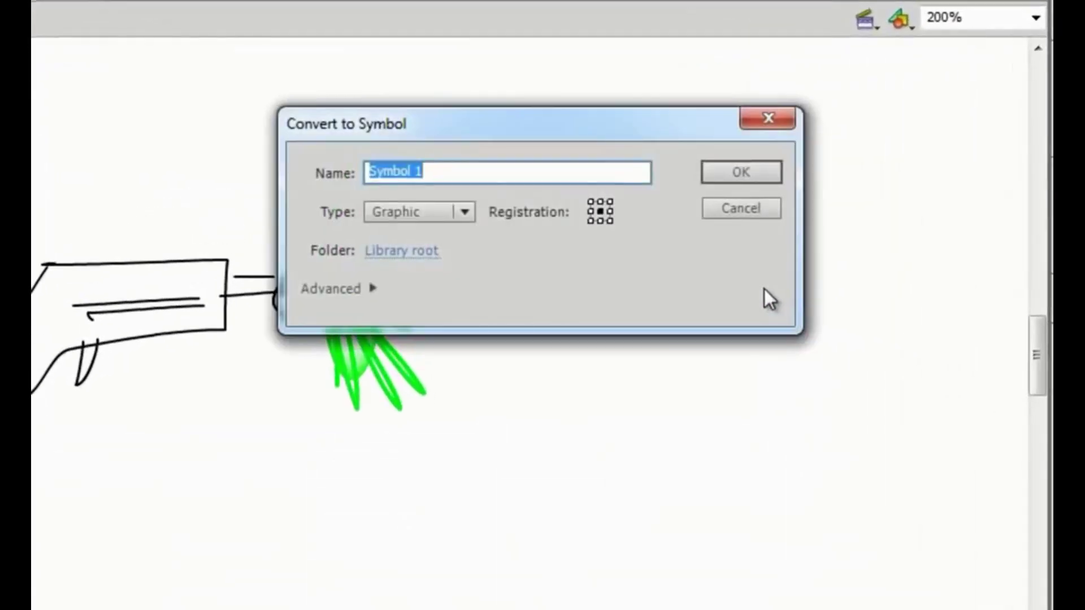
type("ray")
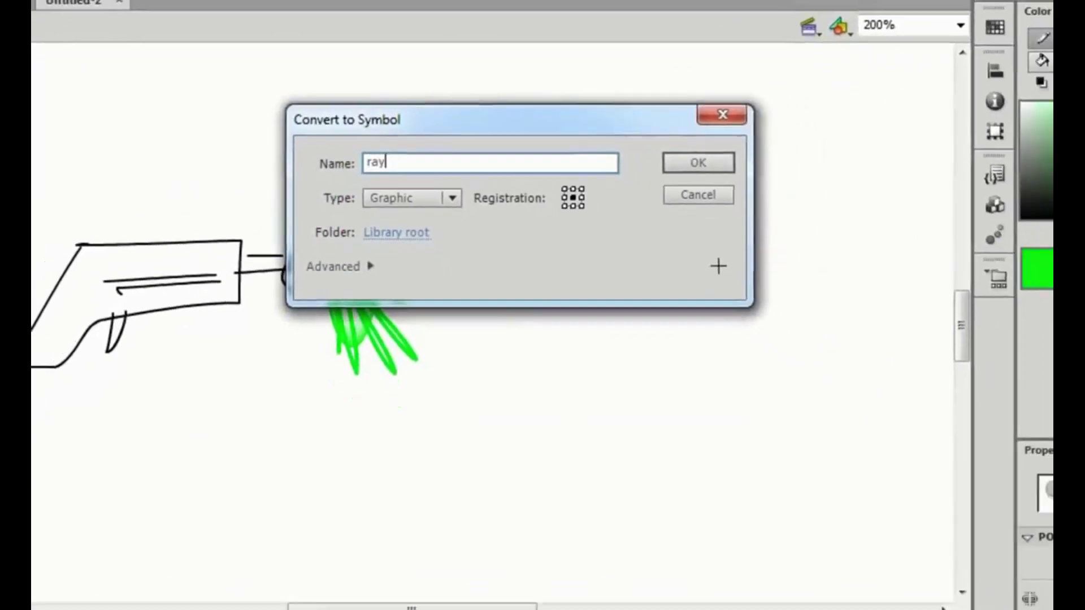
key("Return")
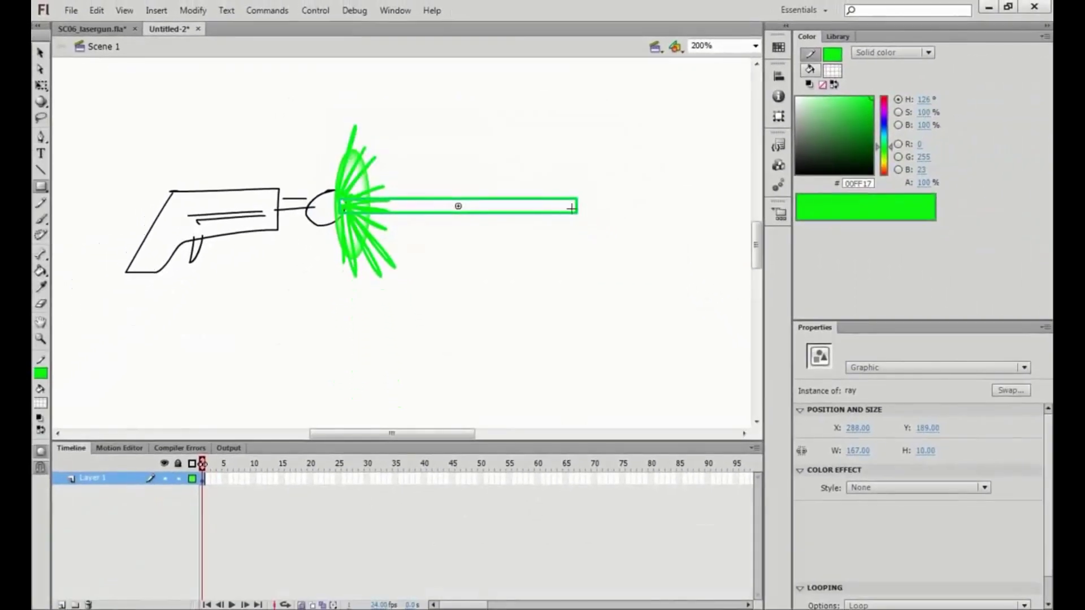
Open the ray symbol for editing, fill its rectangle with bright green 00FF00 and remove the stroke.
key("v")
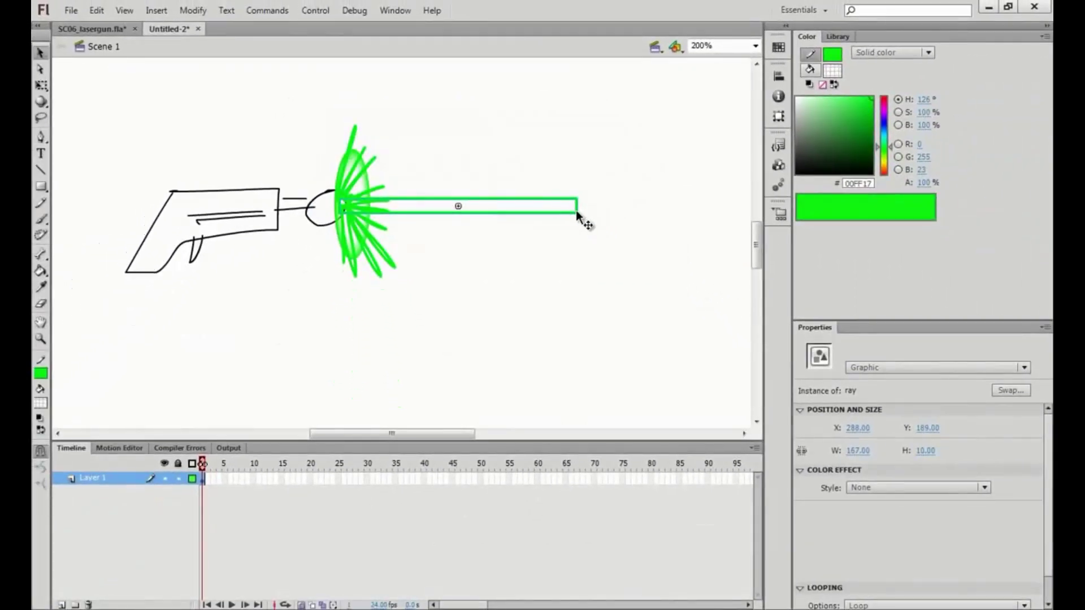
double_click(578, 215)
left_click(44, 405)
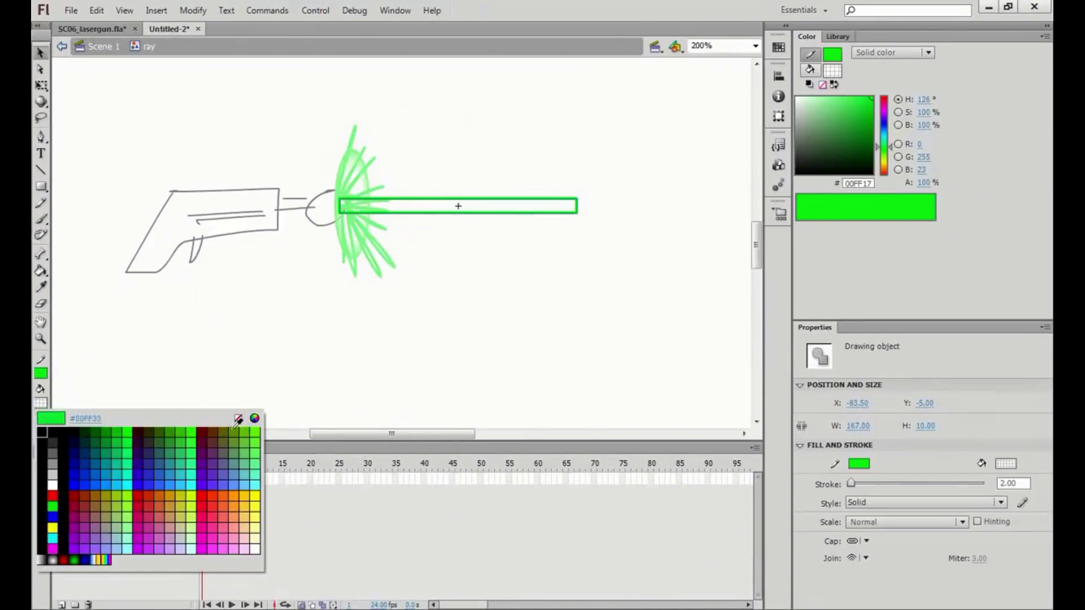
left_click(131, 433)
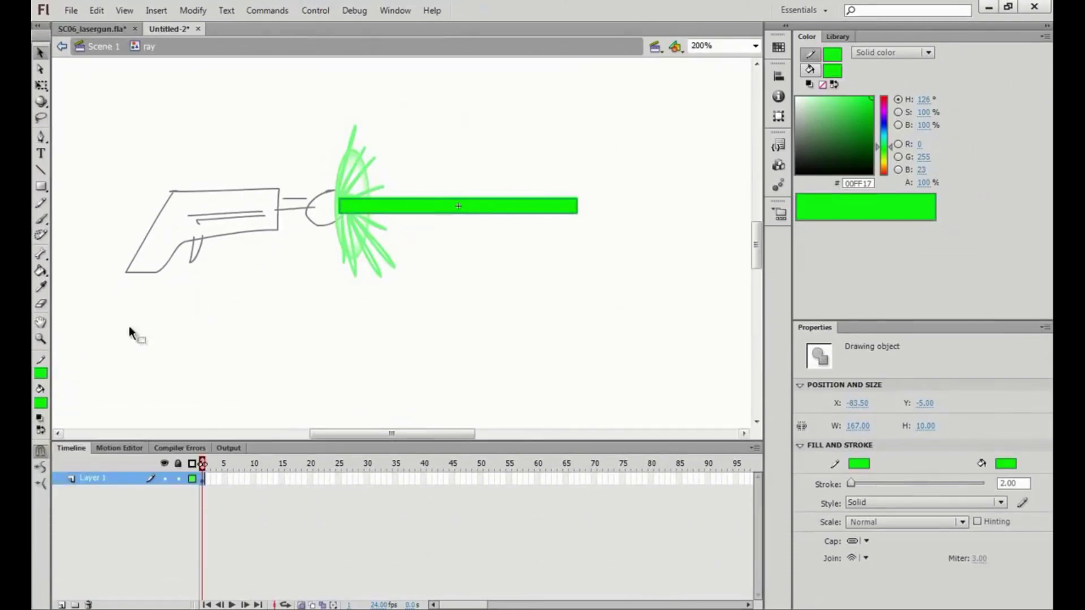
left_click(46, 375)
left_click(237, 389)
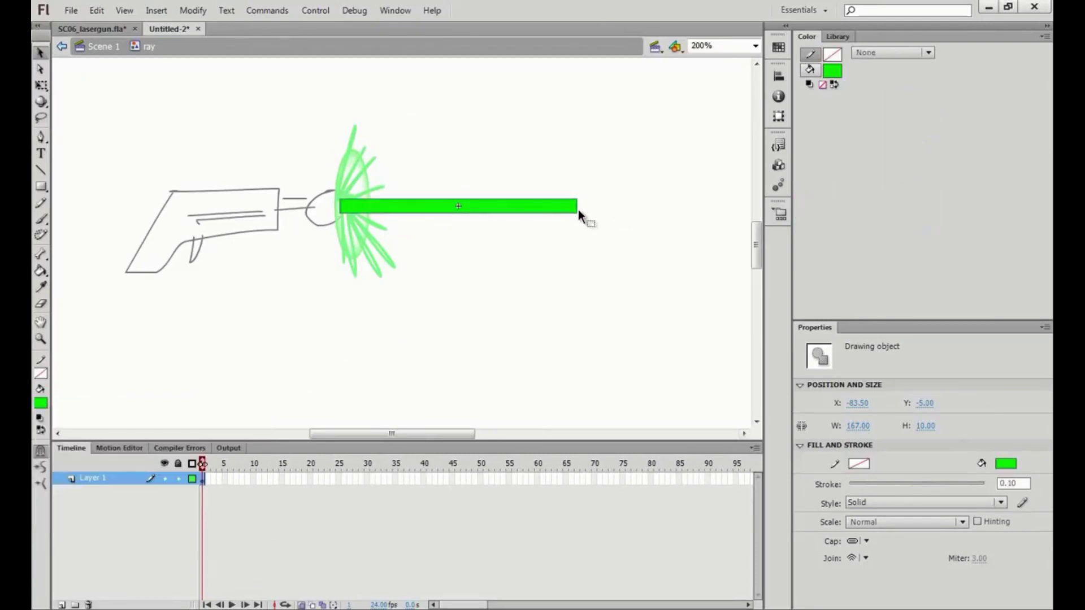
Bend the ray's far end slightly outward to give it a rounded tip.
key("ctrl+equal")
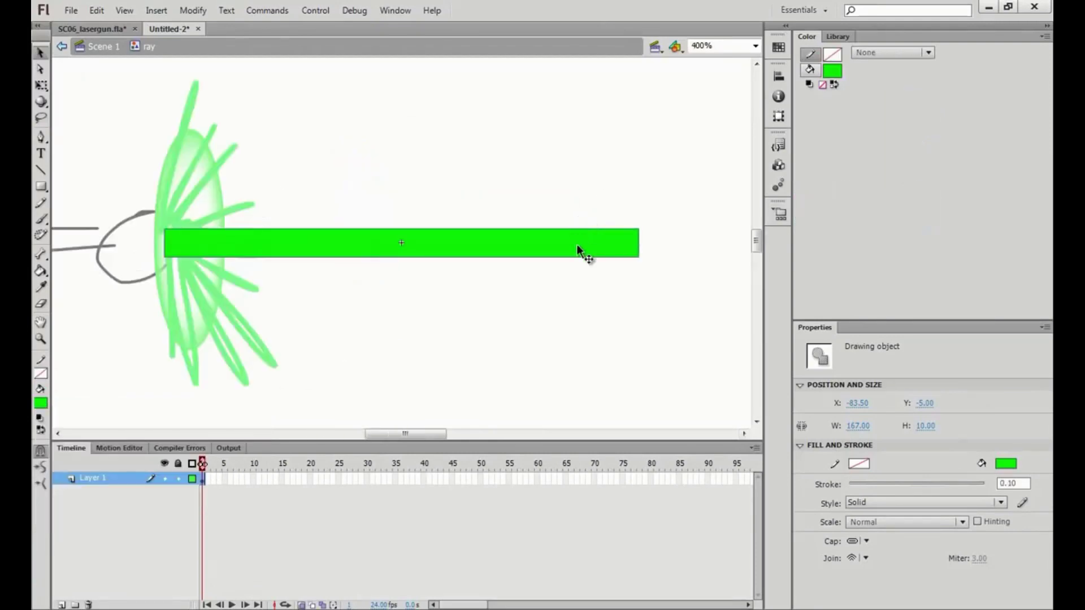
left_click(640, 244)
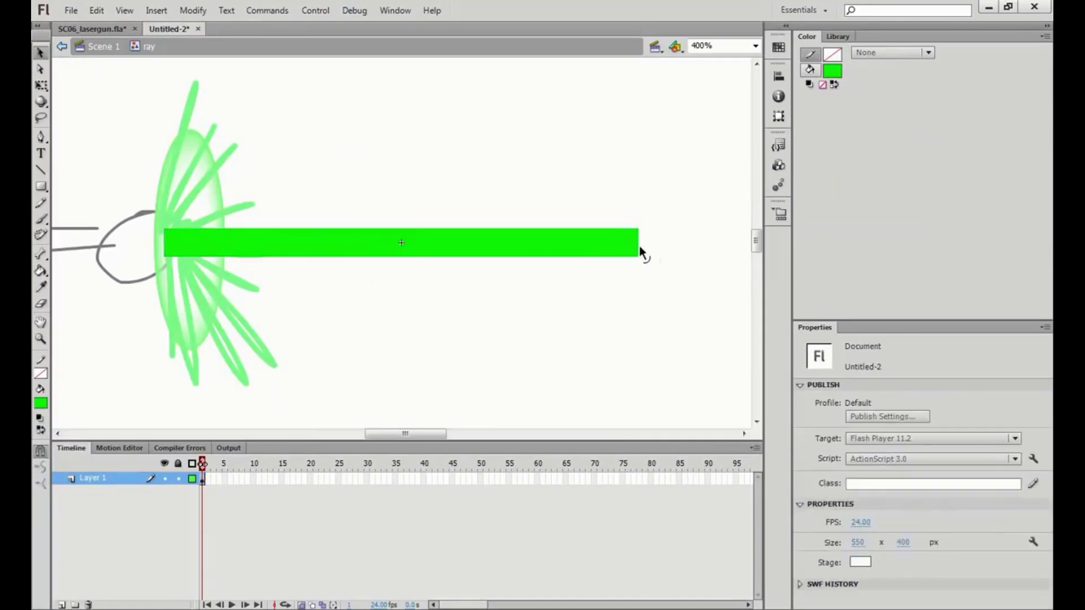
left_click_drag(650, 246, 650, 246)
Change the ray's fill to a linear gradient and set the green end stop's alpha to 100%.
left_click(628, 247)
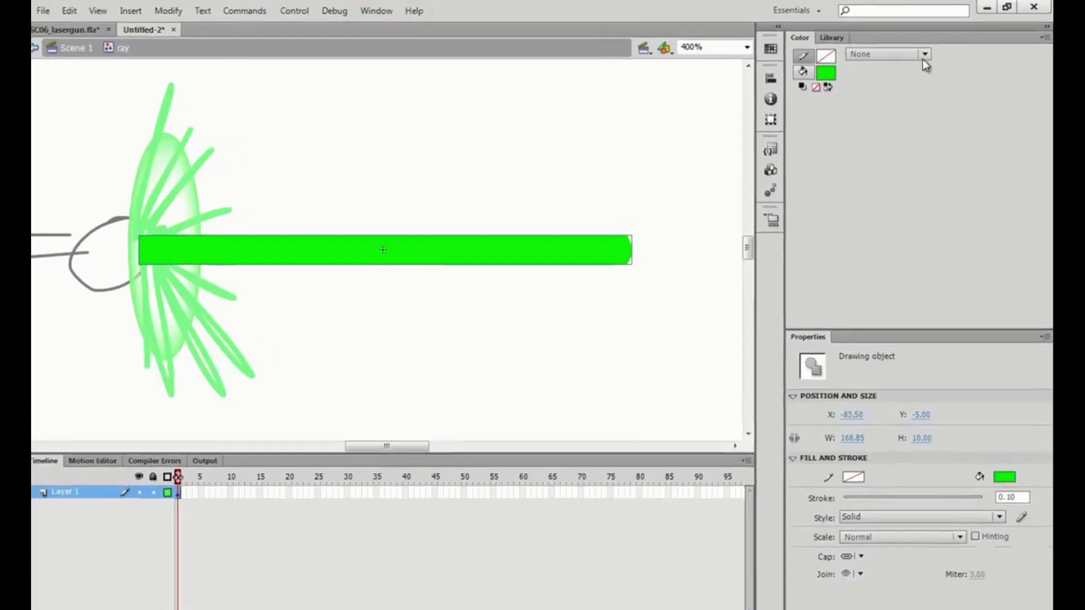
left_click(928, 55)
left_click(937, 59)
left_click(809, 70)
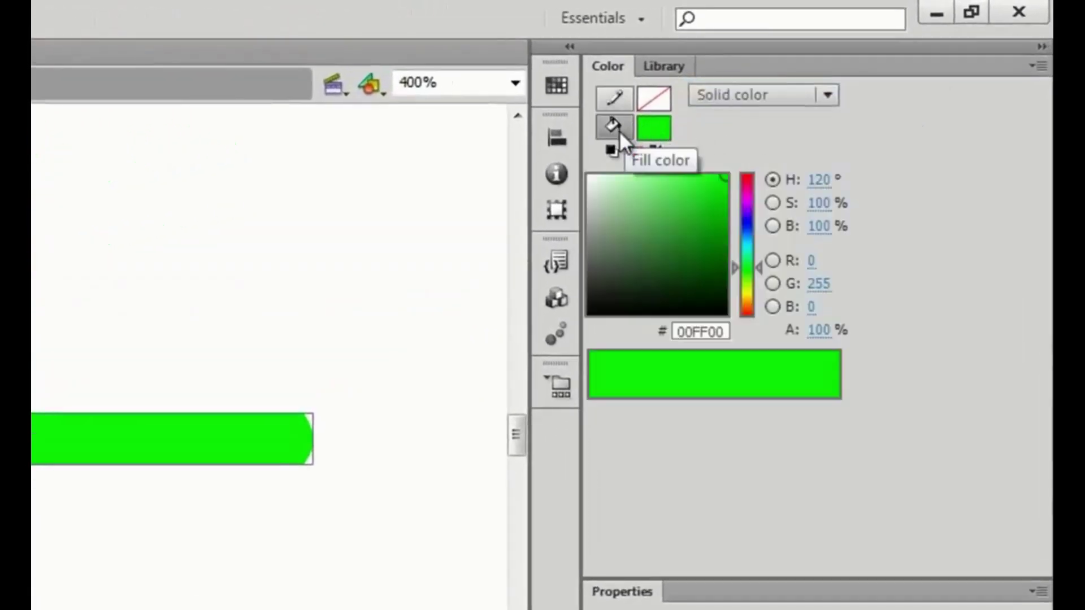
left_click(828, 95)
left_click(785, 180)
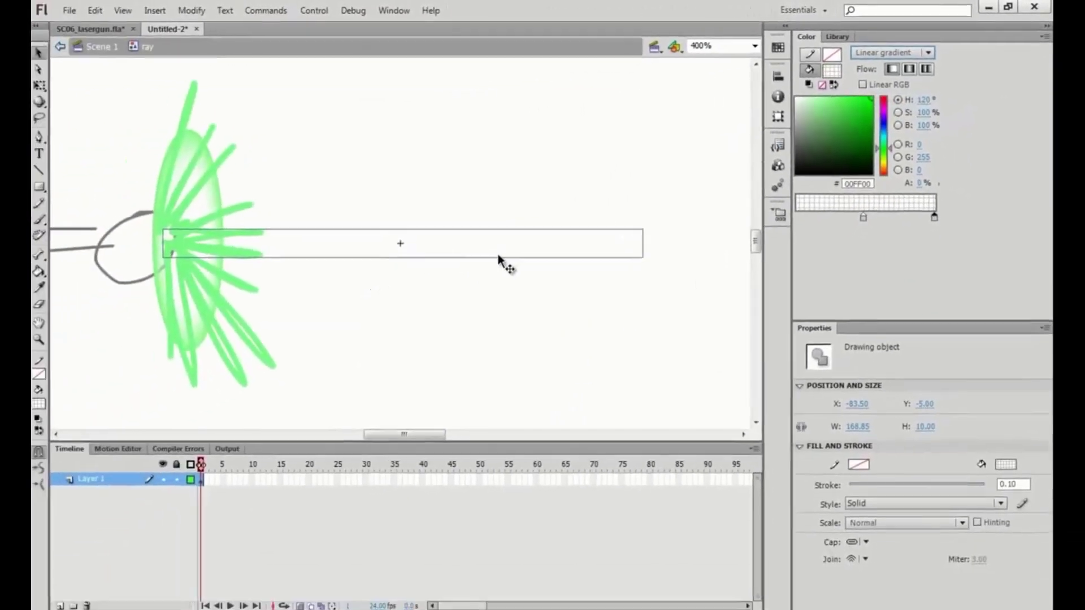
left_click(923, 182)
type("100")
key("Return")
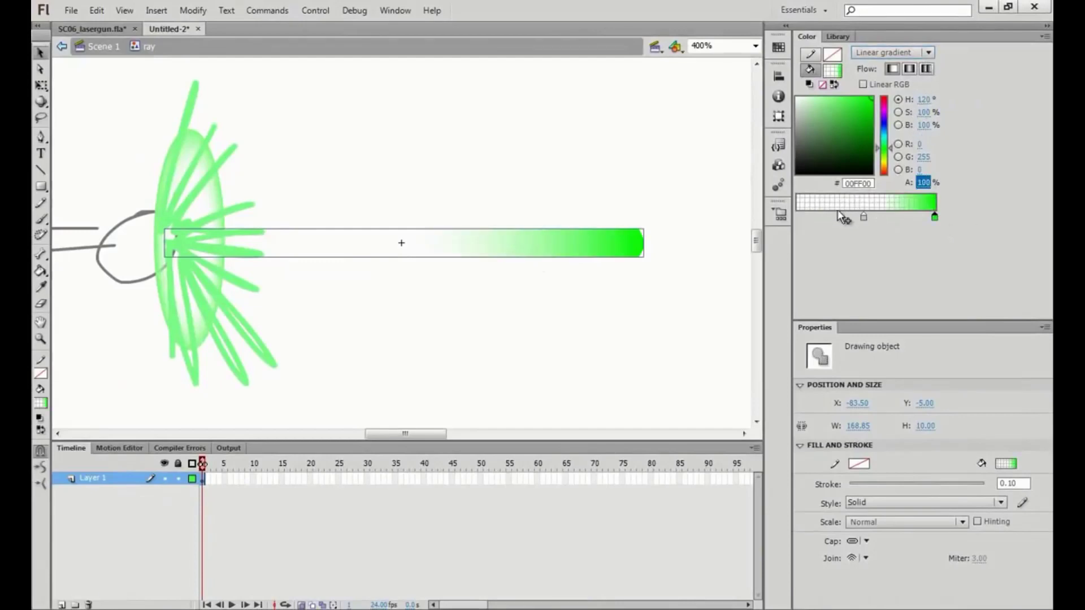
Move the transparent gradient stop to the start and add a green 75% alpha stop about a quarter of the way along.
left_click_drag(861, 216, 785, 215)
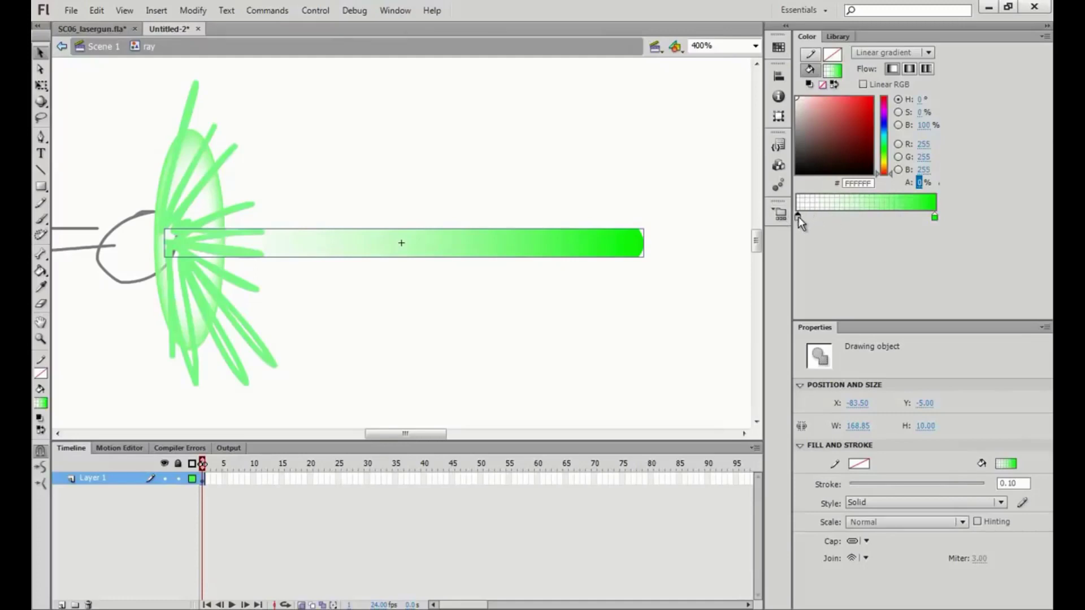
left_click(935, 219)
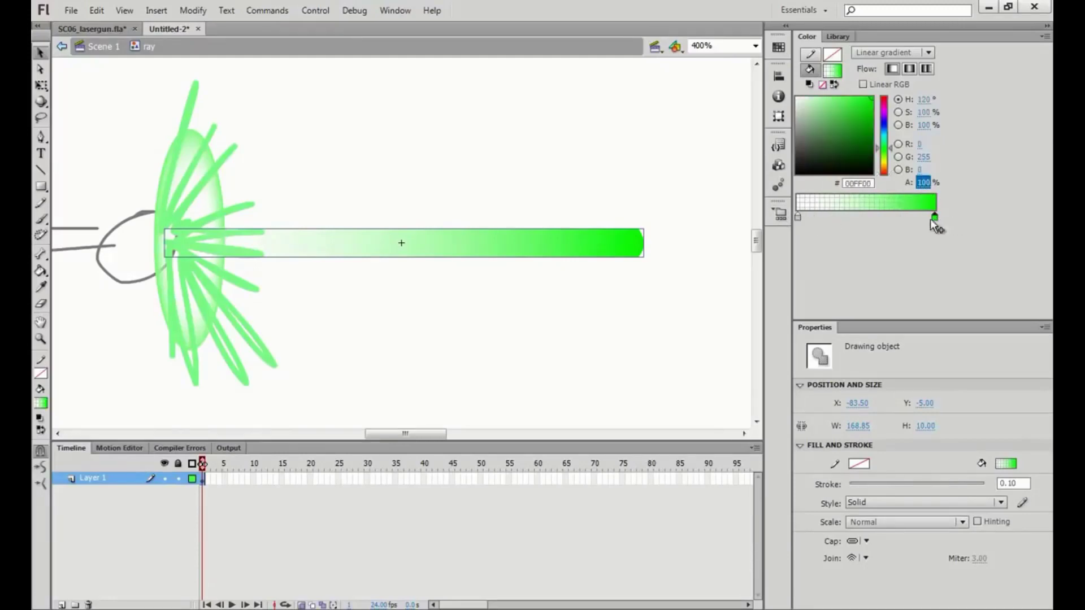
left_click(900, 217)
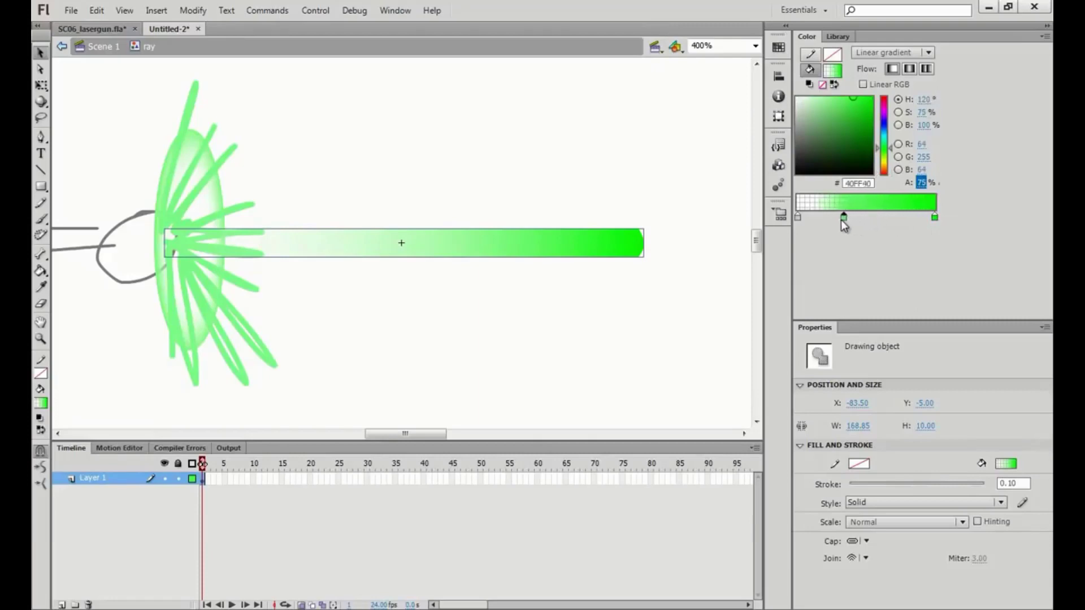
left_click_drag(842, 219, 836, 219)
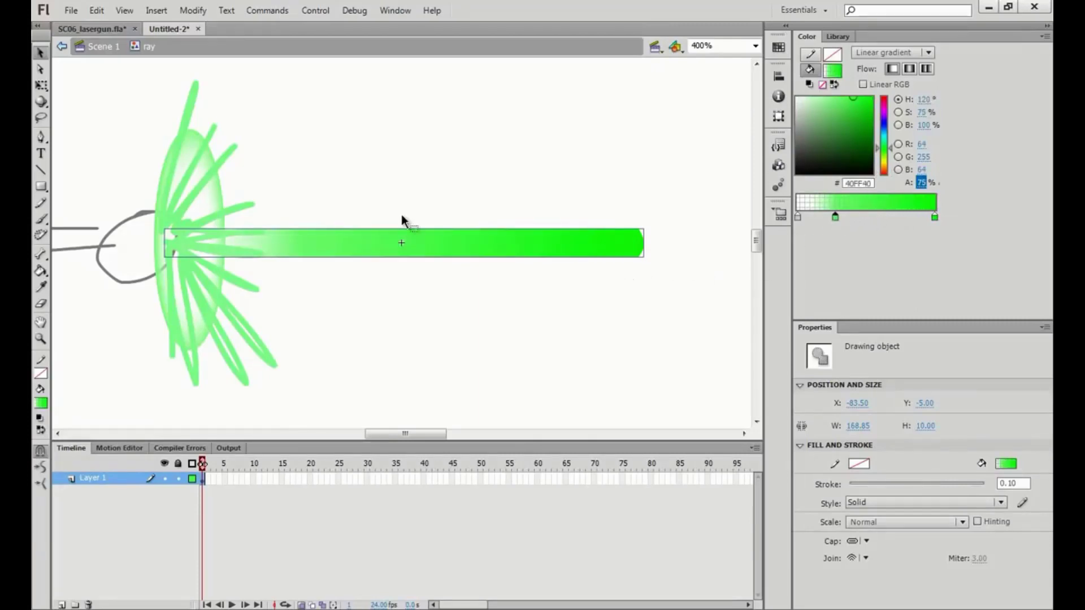
left_click(657, 269)
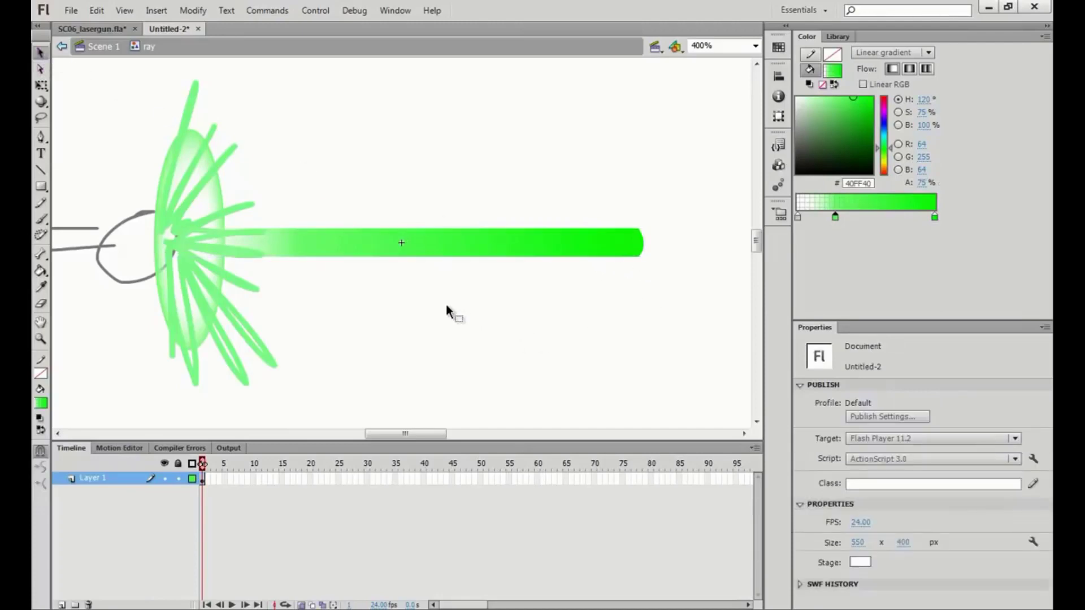
left_click(439, 256)
key("ctrl+minus")
key("ctrl+minus")
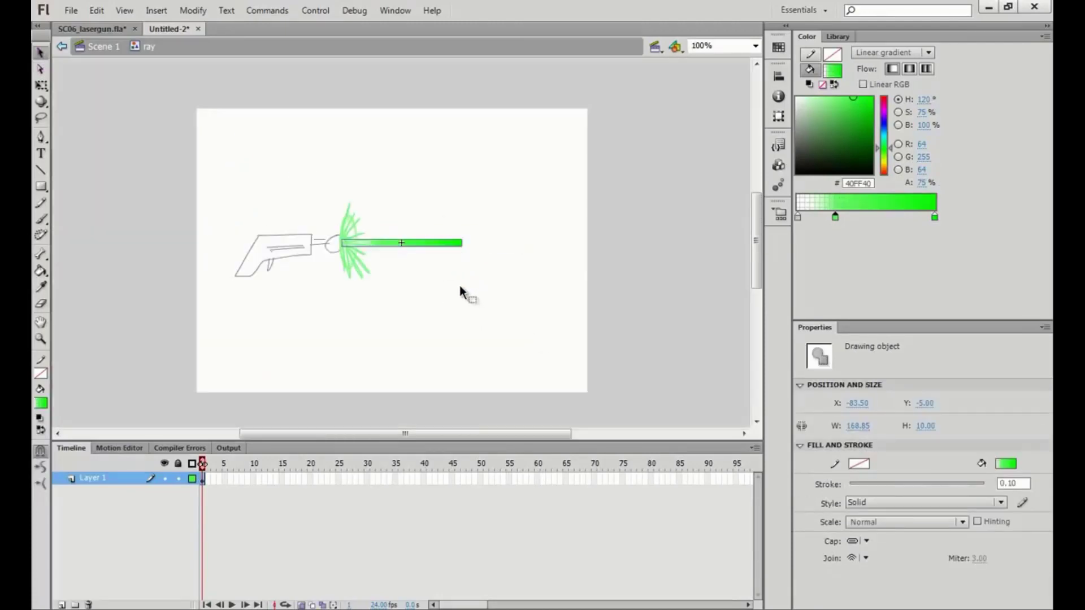
Insert a keyframe at frame 20 in the ray symbol's timeline.
key("ctrl+equal")
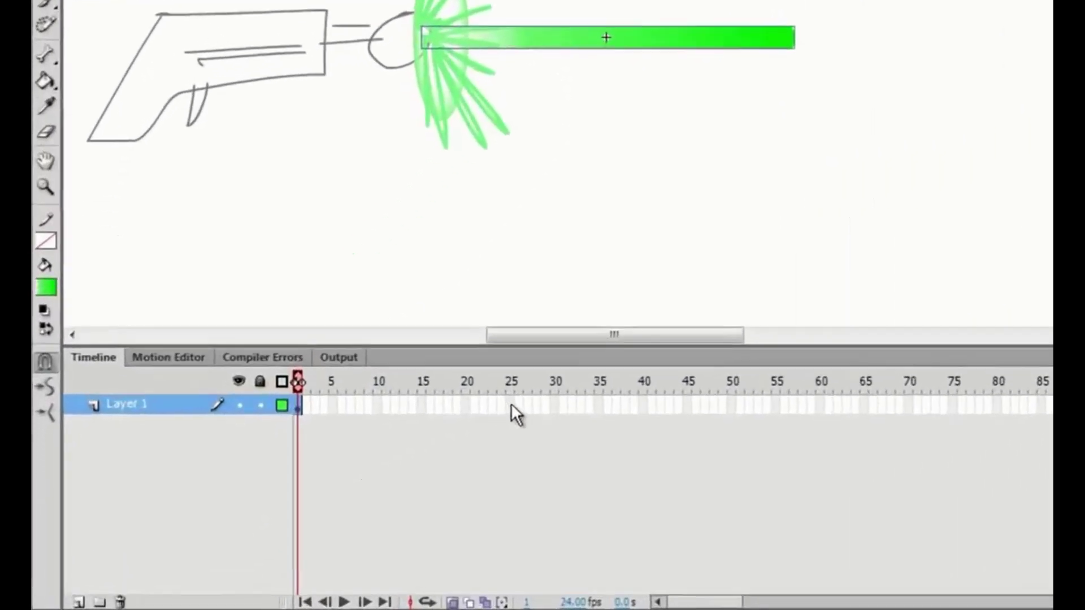
left_click(311, 478)
key("F5")
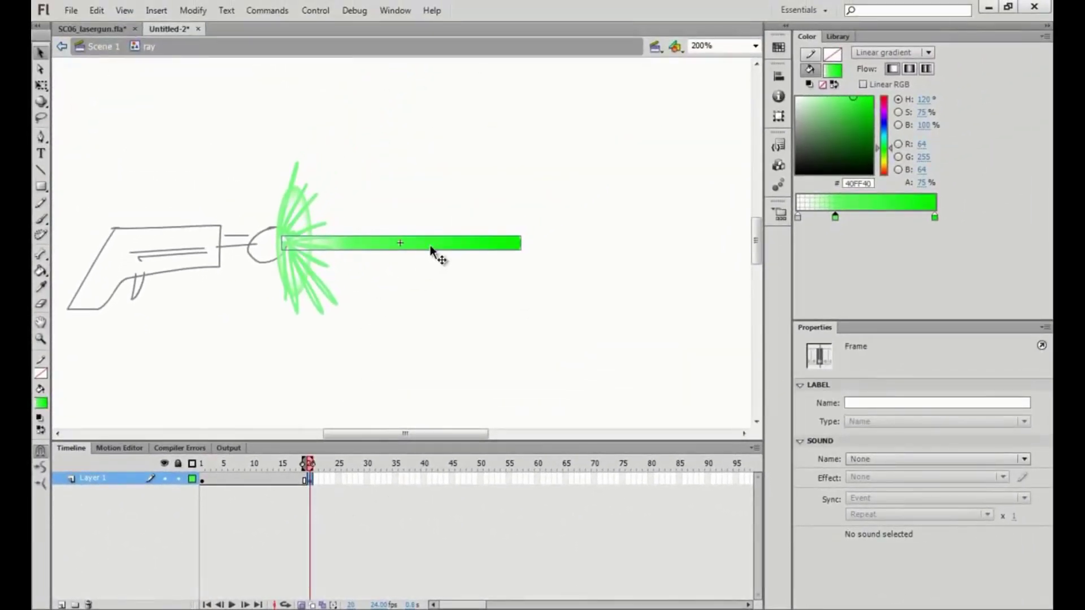
key("ctrl+1")
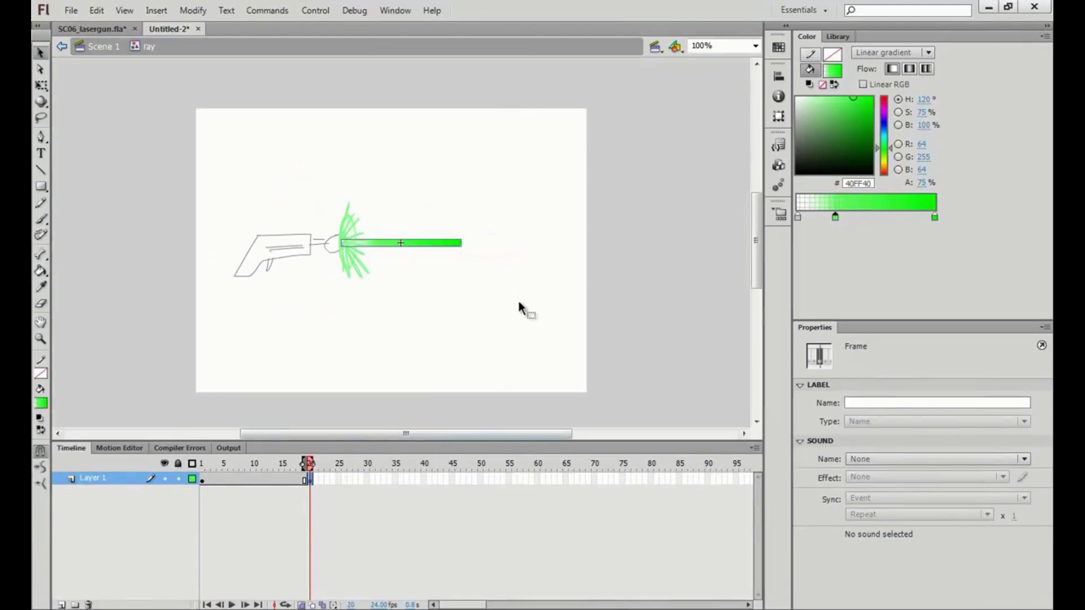
Move the ray at frame 20 horizontally to the right until it lies outside the stage.
key("shift+Right")
key("shift+Right")
key("shift+Right")
key("shift+Right")
key("shift+Right")
key("shift+Right")
key("shift+Right")
key("shift+Right")
key("shift+Right")
key("shift+Right")
key("shift+Right")
key("shift+Right")
key("shift+Right")
key("shift+Right")
key("shift+Right")
key("shift+Right")
key("shift+Right")
key("shift+Right")
key("shift+Right")
key("shift+Right")
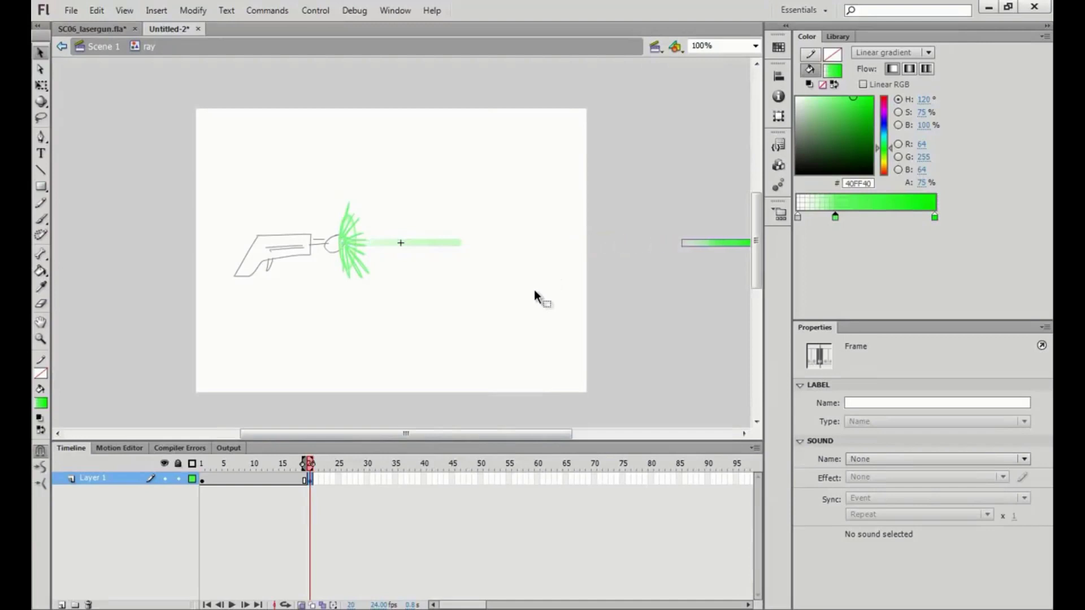
Create a shape tween between the ray's keyframes at frames 1 and 20 and play it from the start.
right_click(253, 480)
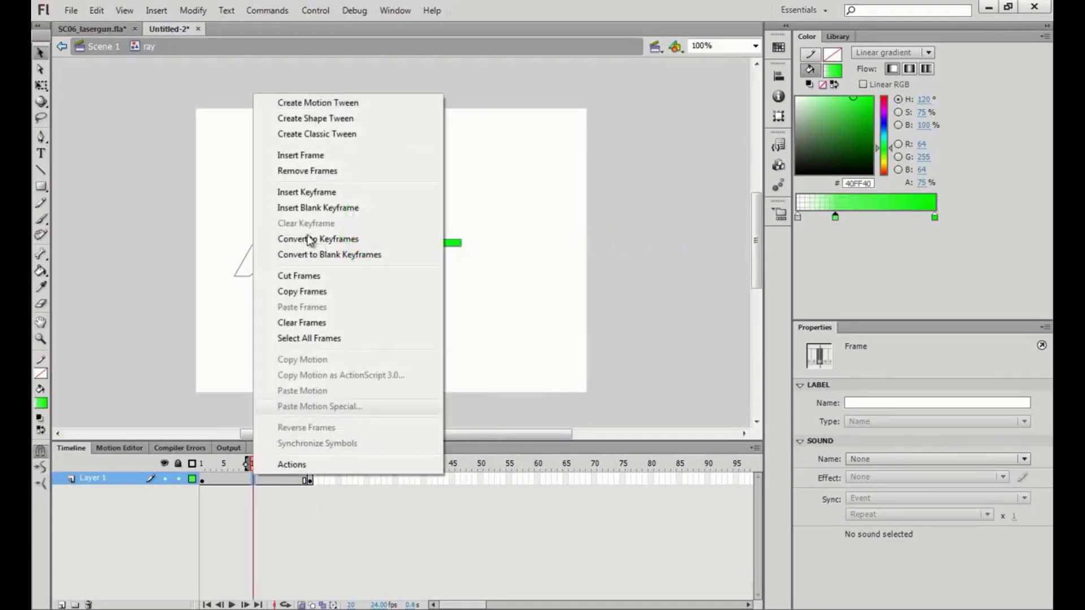
left_click(310, 117)
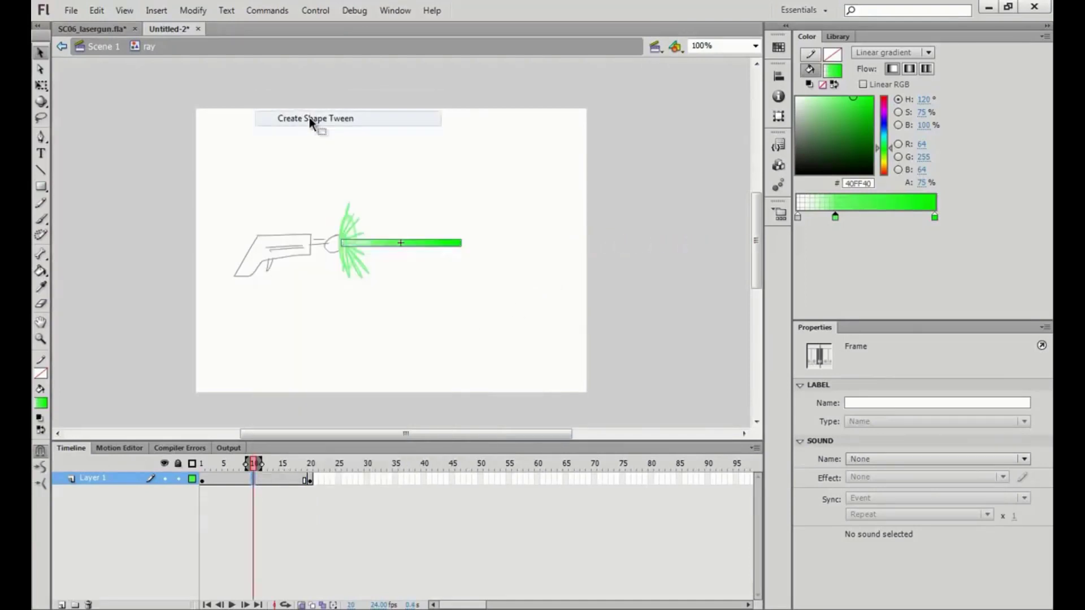
left_click_drag(249, 463, 205, 465)
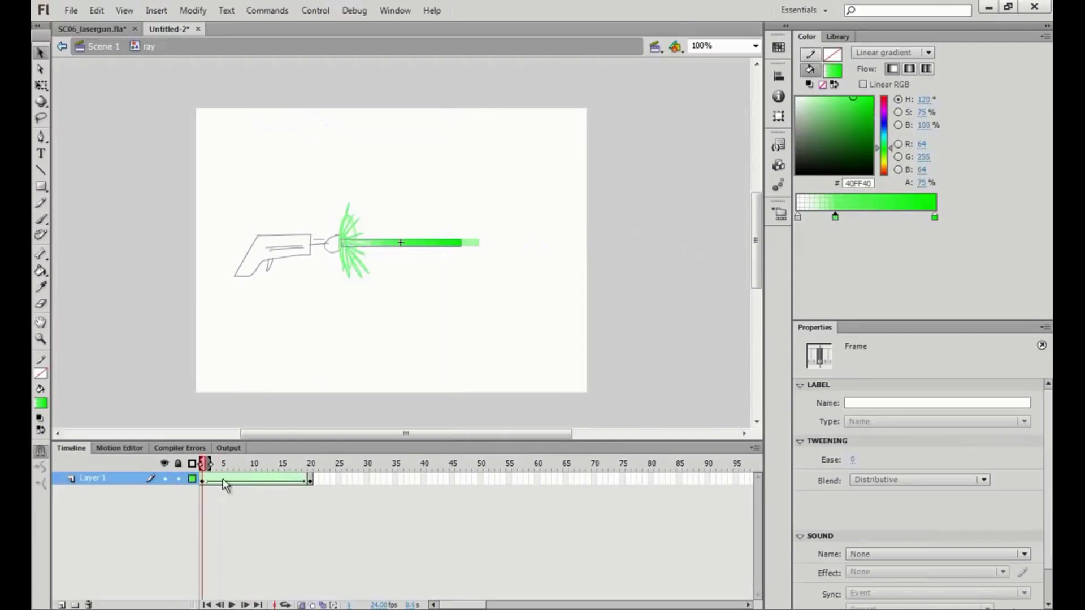
key("Return")
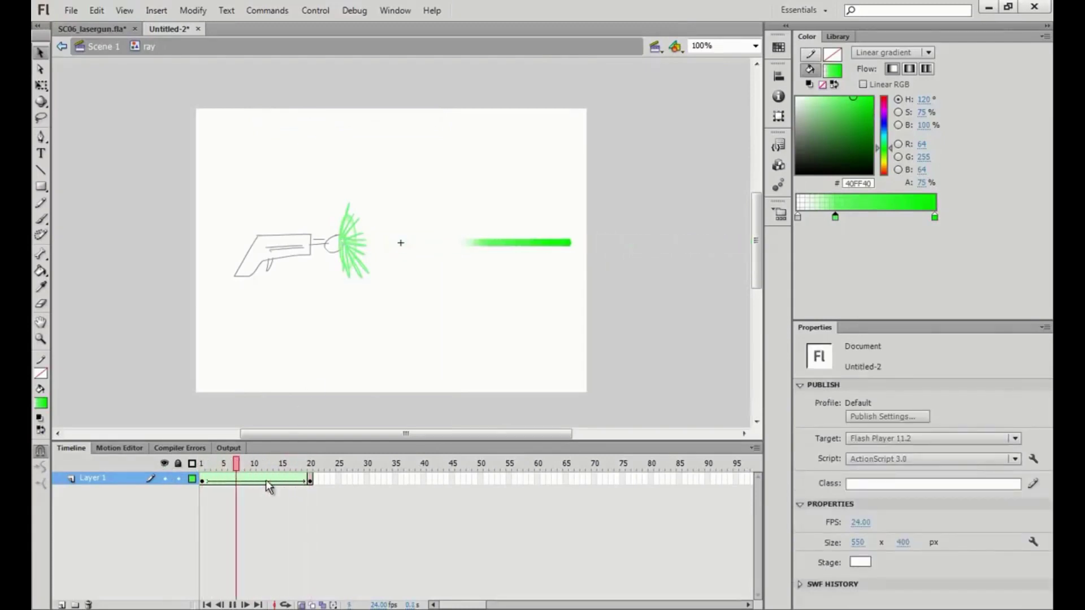
Move the ray's end keyframe to frame 11 and play the faster tween.
left_click(311, 479)
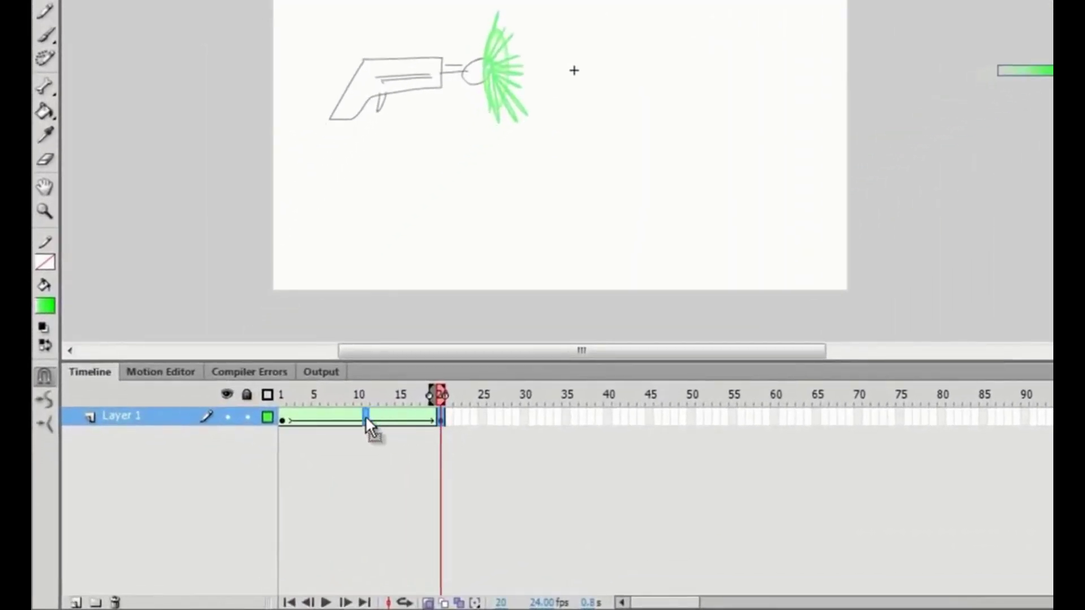
left_click_drag(365, 417, 369, 419)
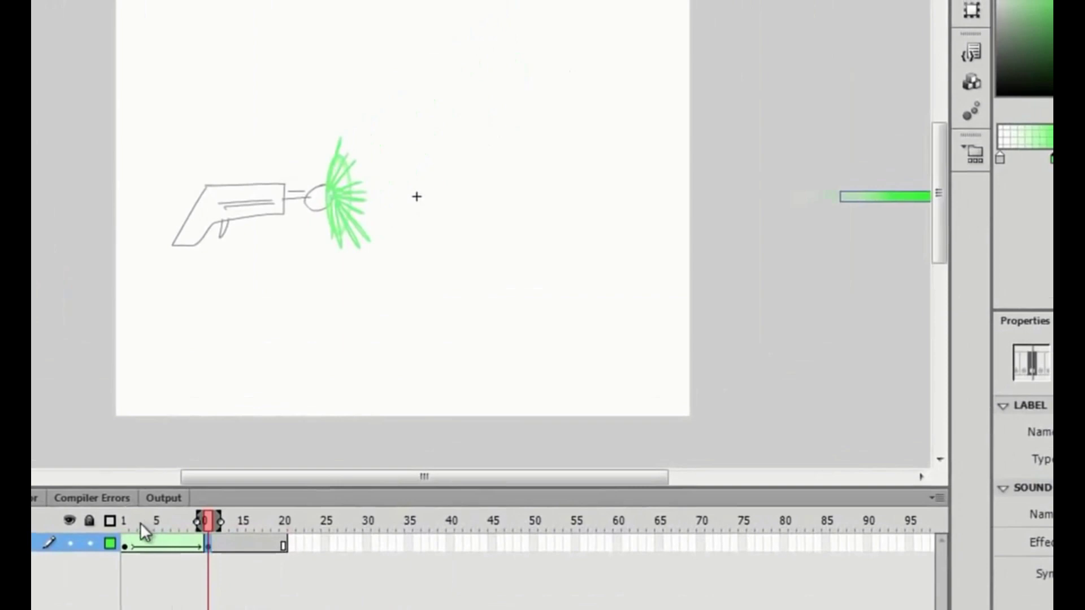
key("Return")
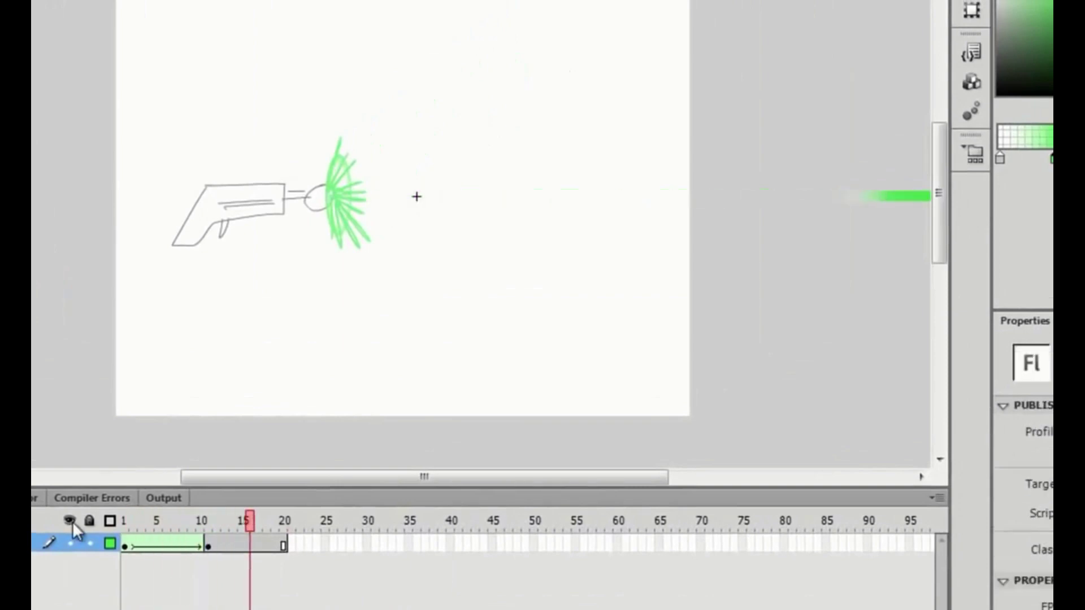
Move the ray's end keyframe to frame 7 and remove all frames after it.
left_click(207, 543)
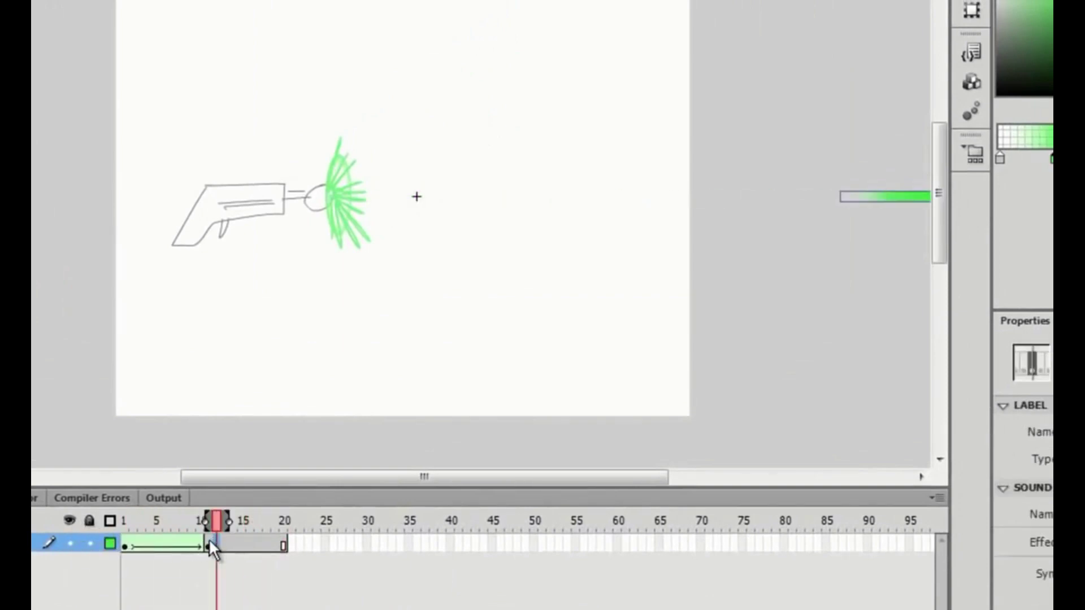
left_click_drag(182, 544, 304, 550)
key("Return")
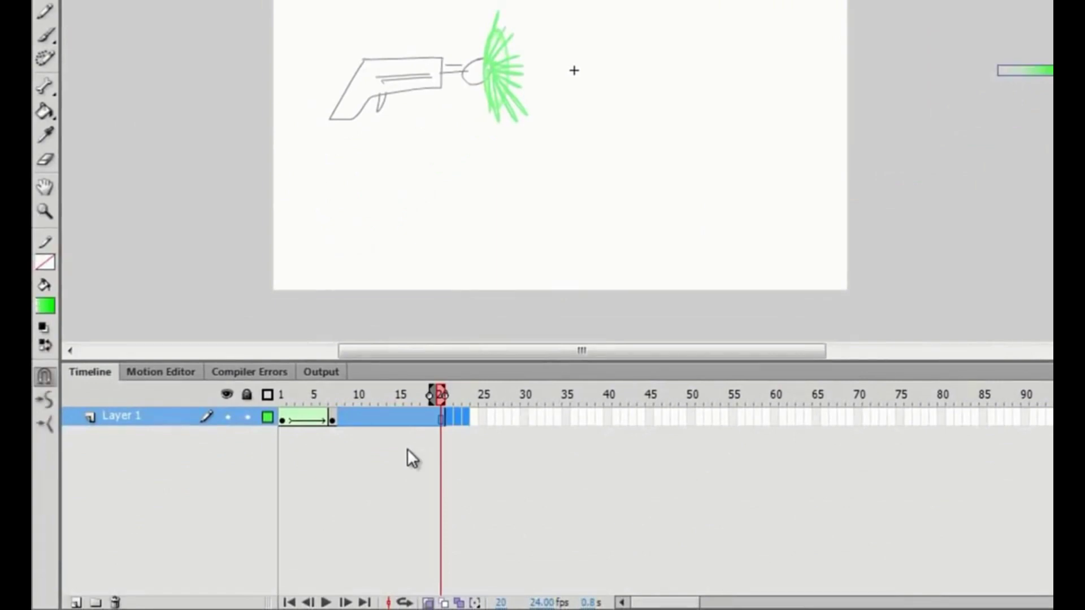
key("shift+F5")
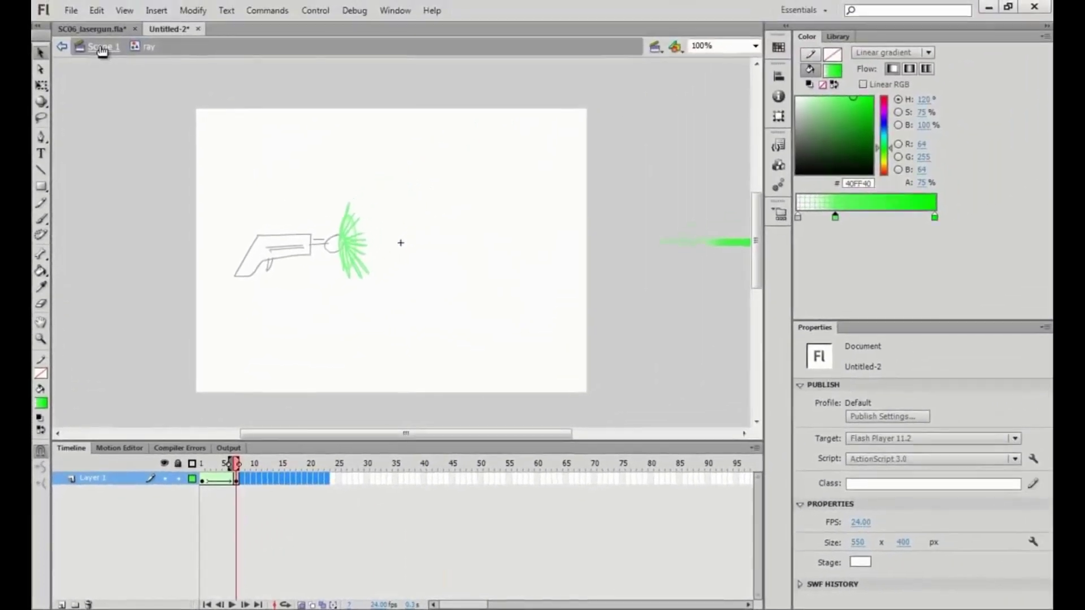
Return to the main scene and try rotating the ray instance with Free Transform.
left_click(101, 48)
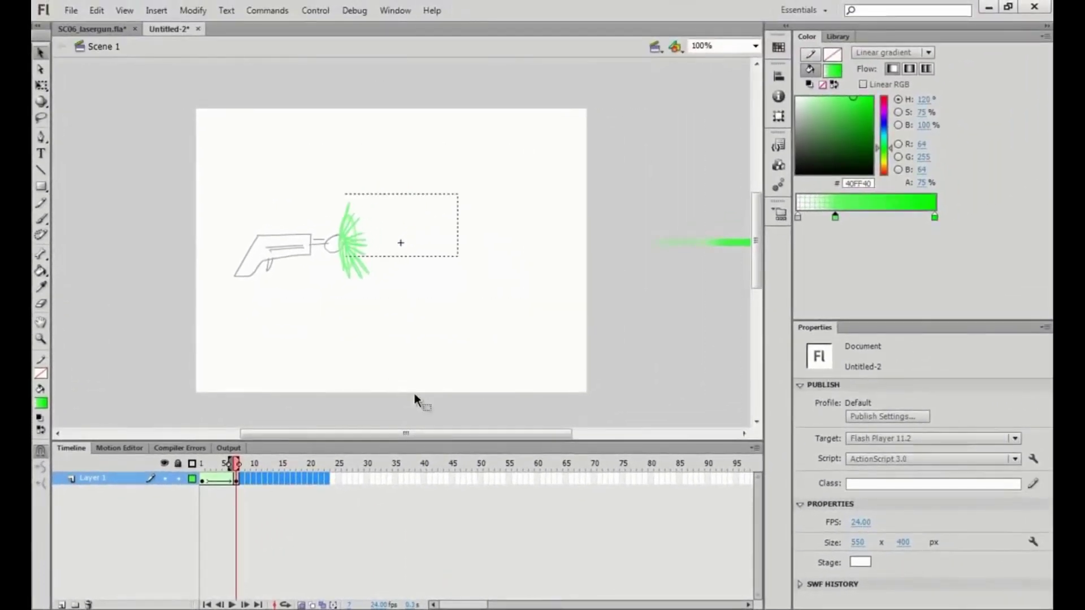
left_click(416, 397)
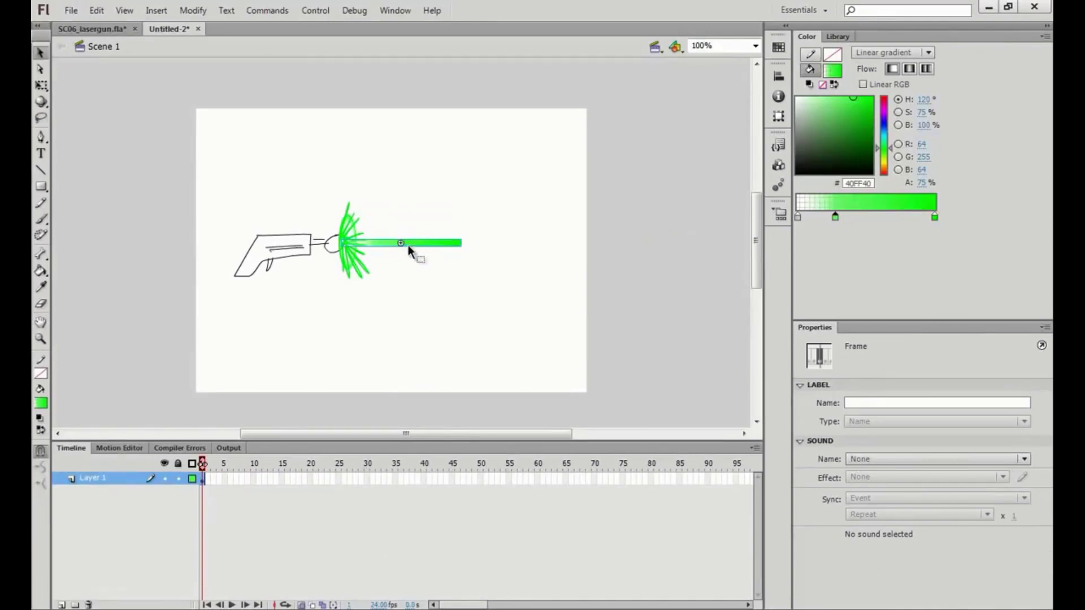
key("ctrl+equal")
key("ctrl+equal")
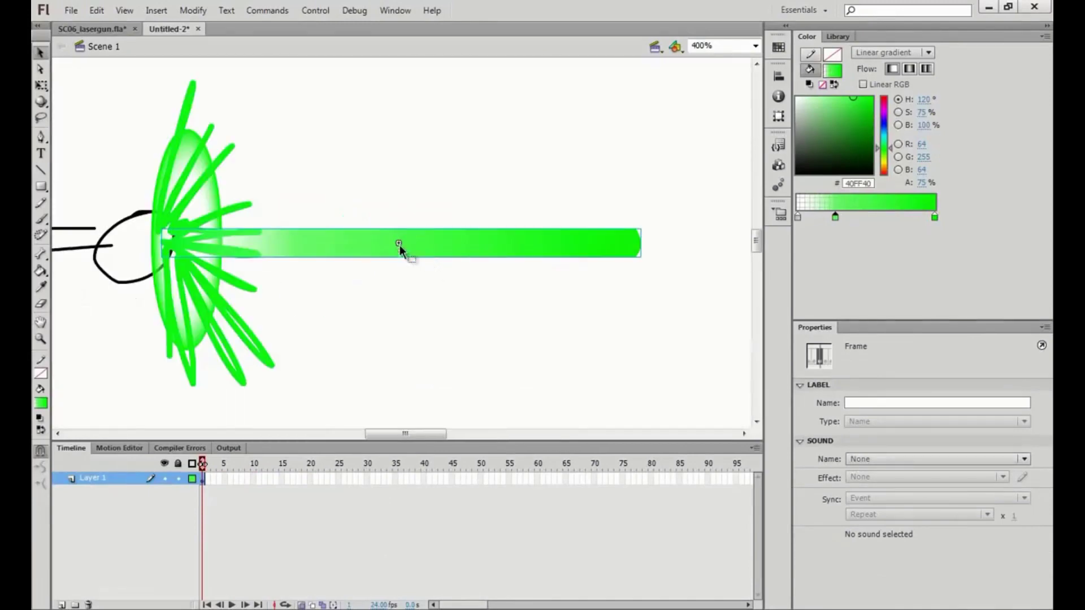
key("ctrl+minus")
left_click(510, 243)
key("q")
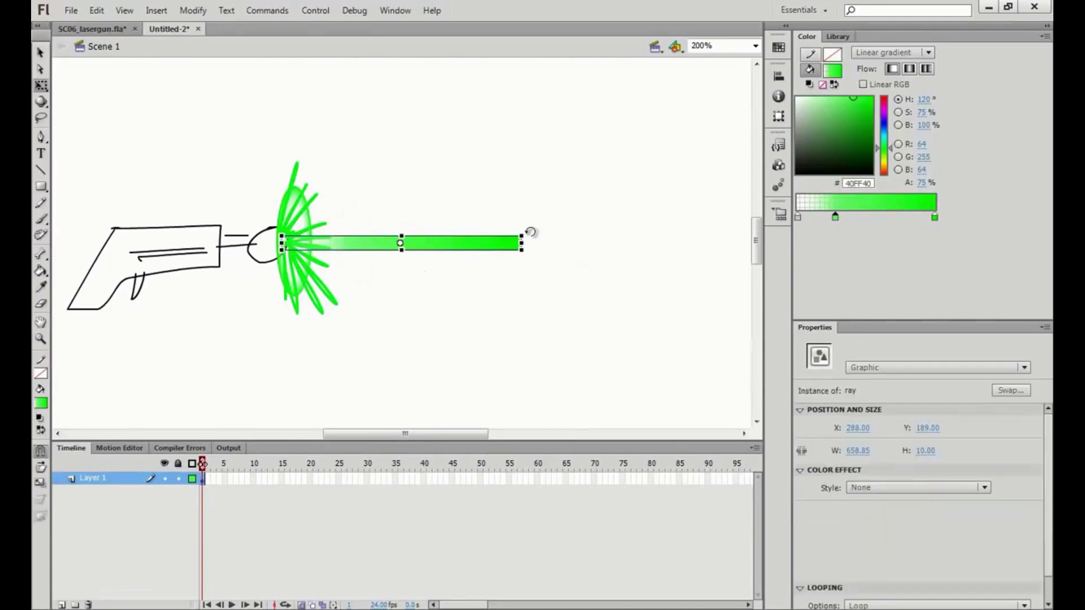
mouse_move(528, 230)
left_mouse_down()
mouse_move(528, 181)
mouse_move(533, 244)
left_mouse_up()
Inside the ray symbol, shift the ray at frame 1 right until its transparent end sits on the registration point.
double_click(439, 242)
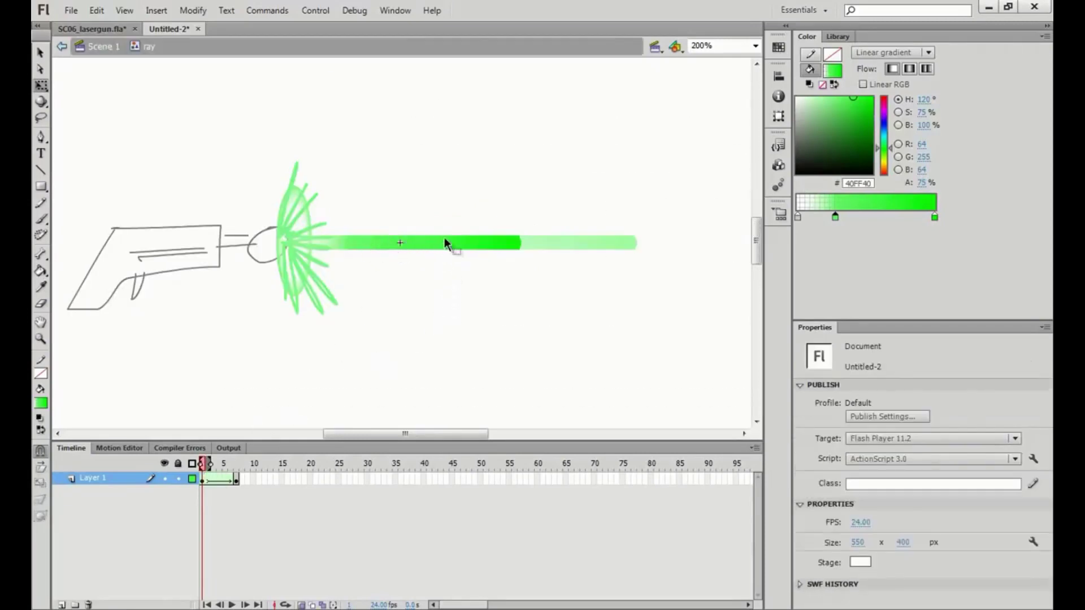
left_click(445, 241)
key("Right")
key("Right")
key("Right")
key("Right")
key("Right")
key("Right")
key("Right")
key("Right")
key("Right")
key("Right")
key("Right")
key("Right")
key("Right")
key("Right")
key("Right")
key("Right")
key("Right")
key("Right")
key("Right")
key("Right")
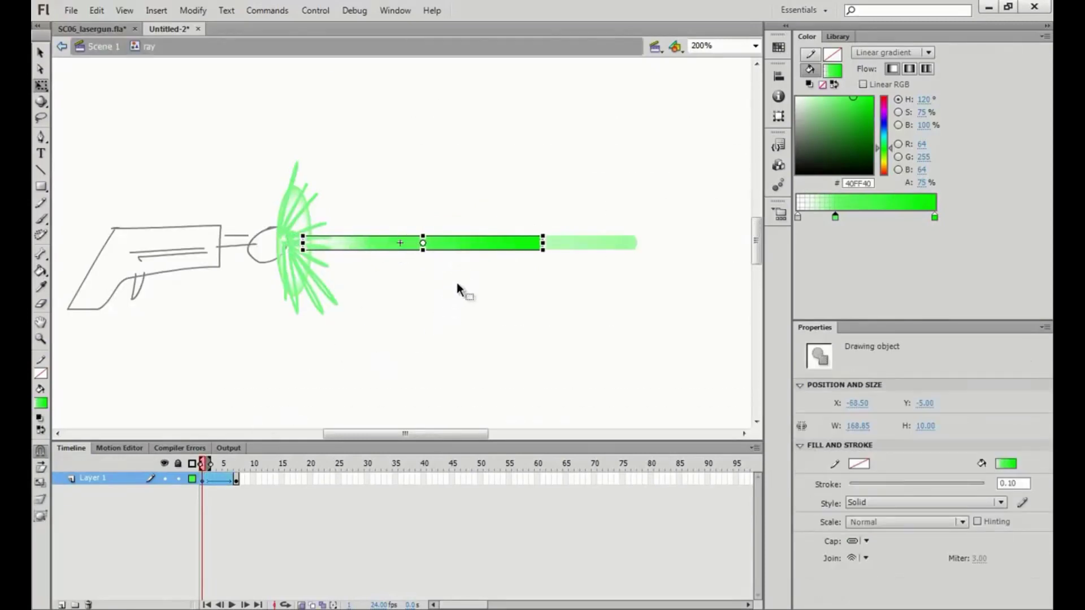
key("Right")
key("Right")
key("Right")
key("Right")
key("Right")
key("Right")
key("Right")
key("Right")
key("Right")
key("Right")
key("Right")
key("Right")
key("Right")
key("Right")
key("Right")
key("Right")
key("Right")
key("Right")
key("Right")
key("Right")
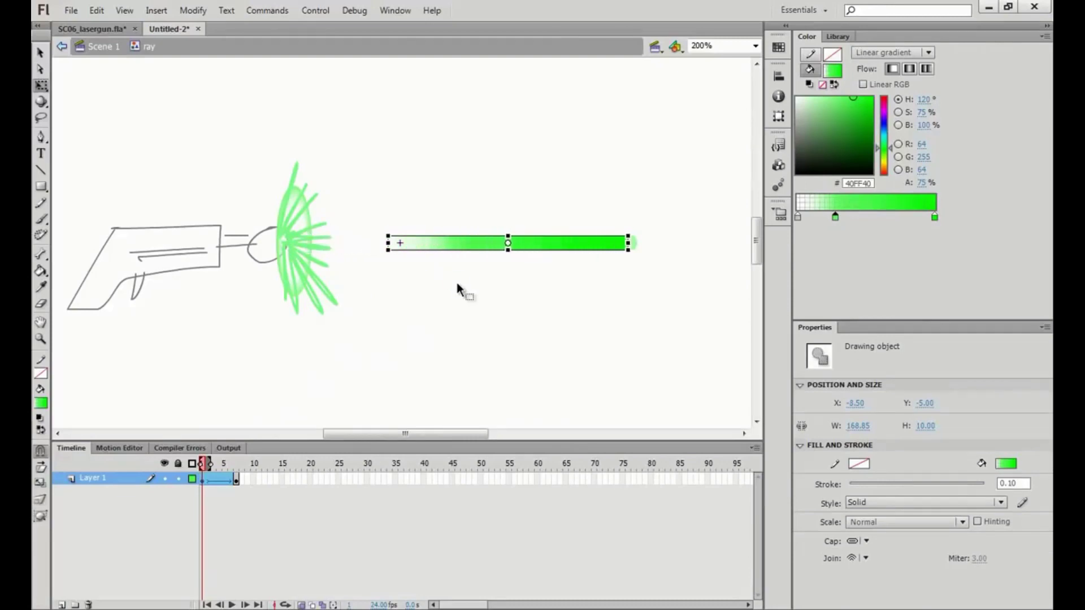
key("Right")
key("Right")
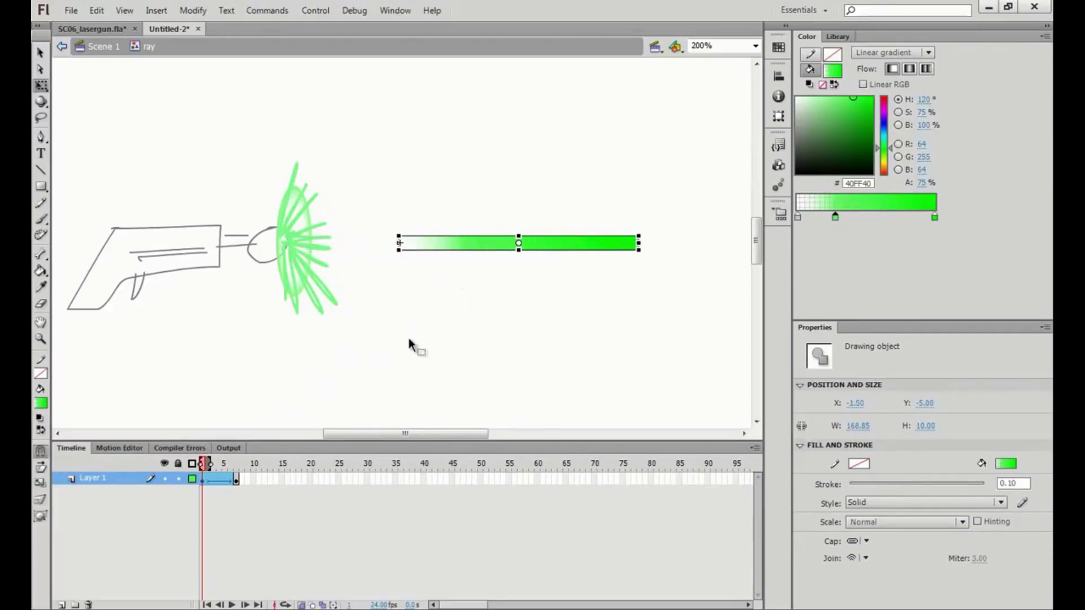
Move the ray at frame 7 further right, well beyond the edge of the stage.
left_click(236, 482)
key("ctrl+minus")
key("ctrl+minus")
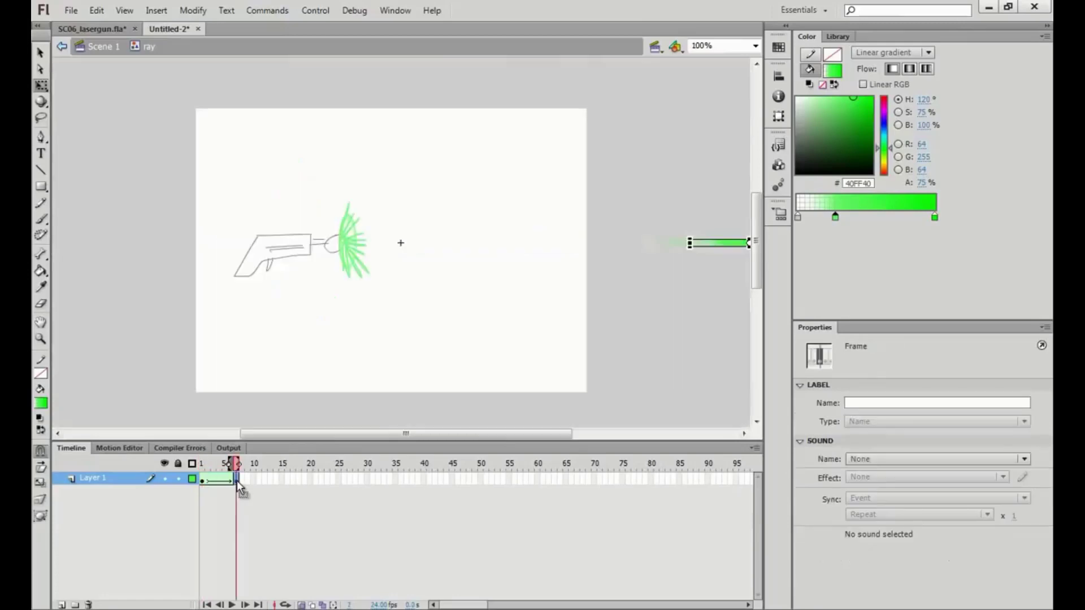
key("shift+Right")
key("shift+Right")
key("shift+Right")
key("shift+Right")
key("shift+Right")
key("shift+Right")
key("shift+Right")
key("shift+Right")
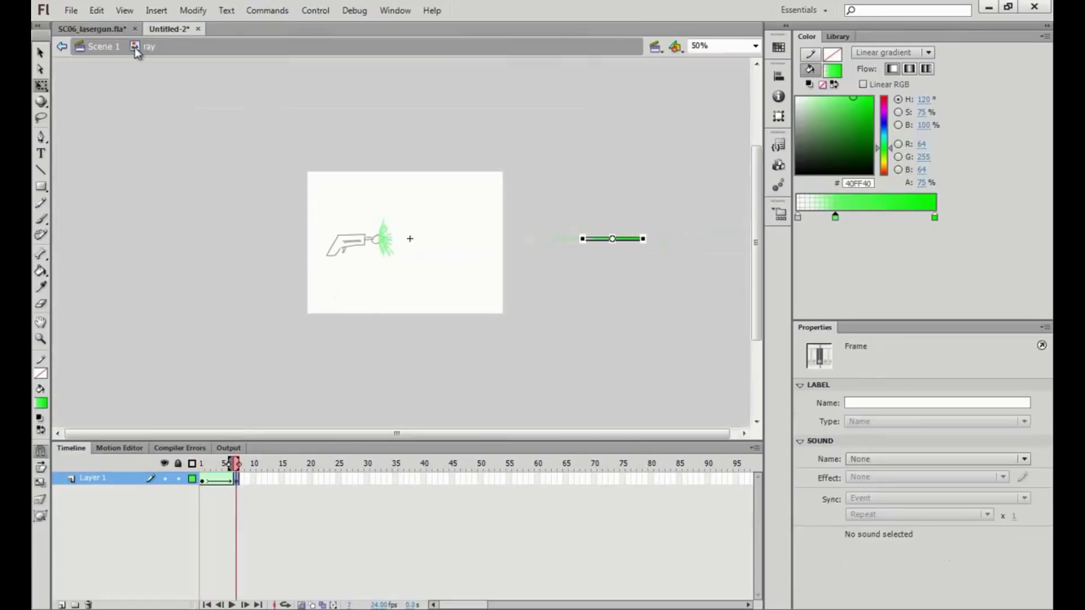
Return to the main scene and try rotating the ray instance about its transparent starting end.
left_click(98, 48)
key("ctrl+equal")
key("ctrl+equal")
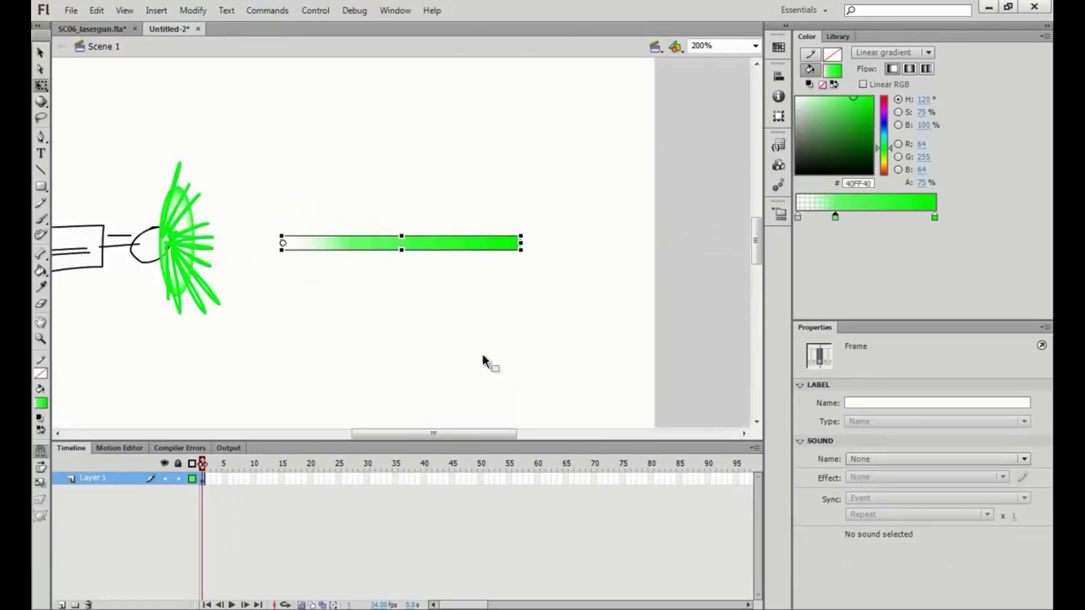
left_click_drag(423, 433, 396, 435)
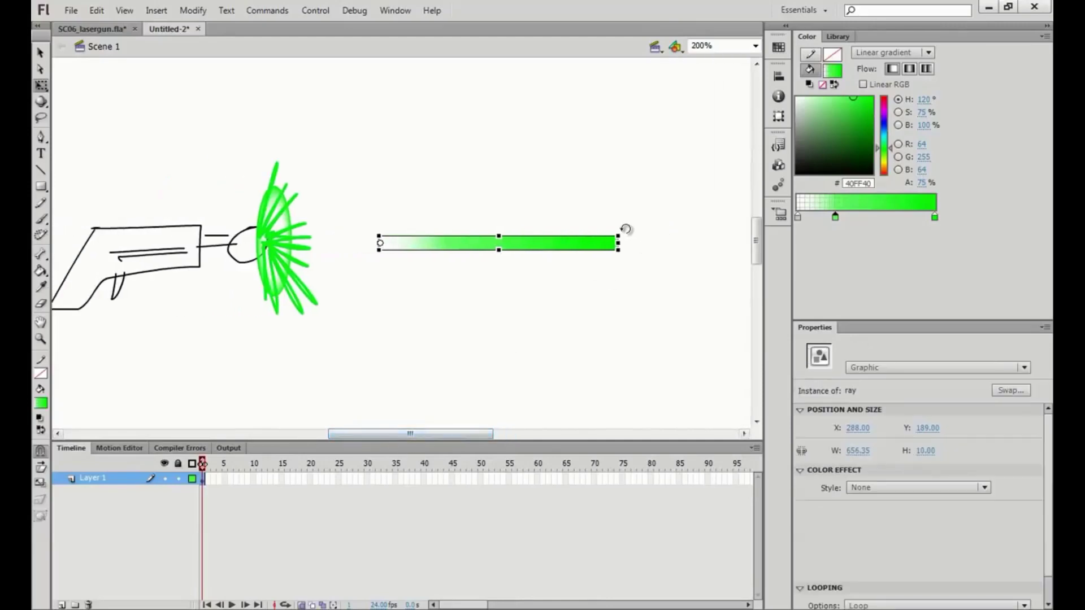
left_click_drag(625, 230, 594, 243)
Move the ray instance left to X 208 so it starts at the gun's muzzle.
key("Left")
key("Left")
key("Left")
key("Left")
key("Left")
key("Left")
key("Left")
key("Left")
key("Left")
key("Left")
key("Left")
key("Left")
key("Left")
key("shift+Left")
key("shift+Left")
key("shift+Left")
key("Left")
key("Left")
key("Left")
key("Left")
key("Left")
key("Left")
key("Left")
key("shift+Left")
key("shift+Left")
key("shift+Left")
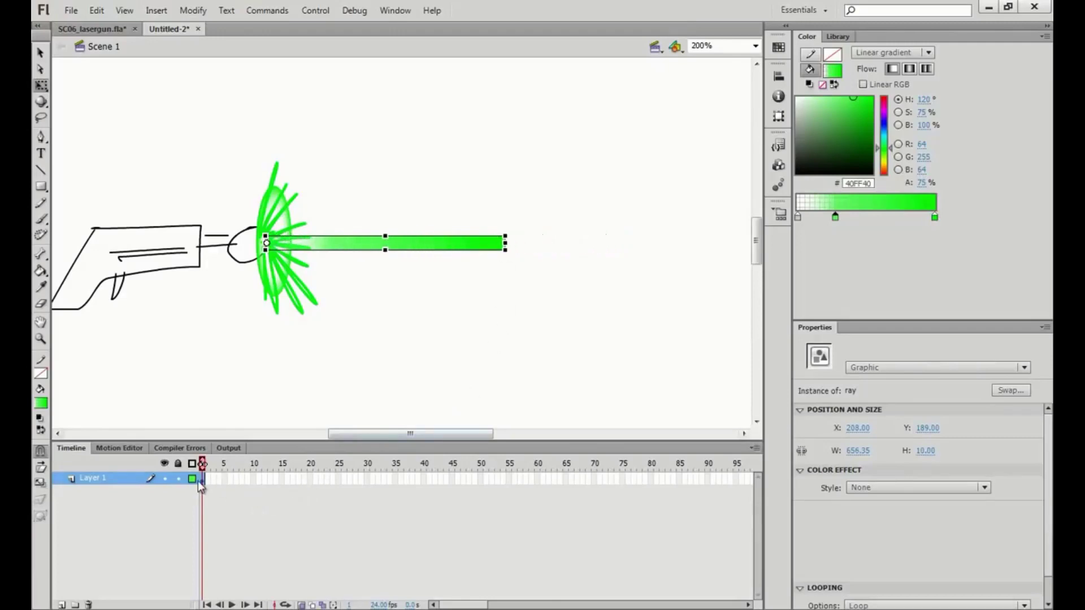
Extend the main scene's layer to frame 70 and play the combined animation from frame 1.
left_click(593, 479)
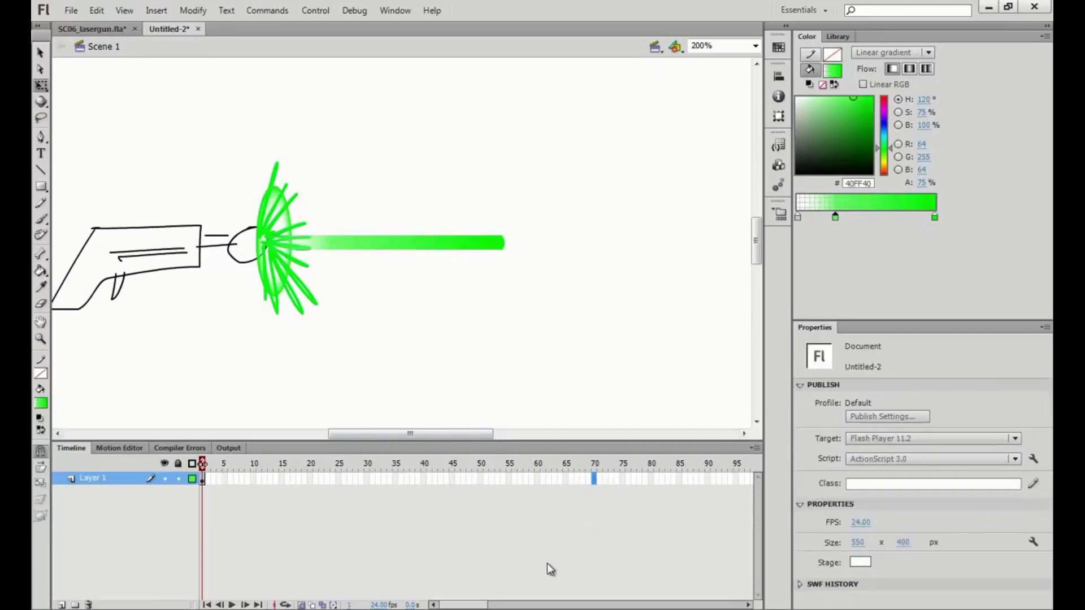
key("F6")
left_click_drag(219, 469, 148, 468)
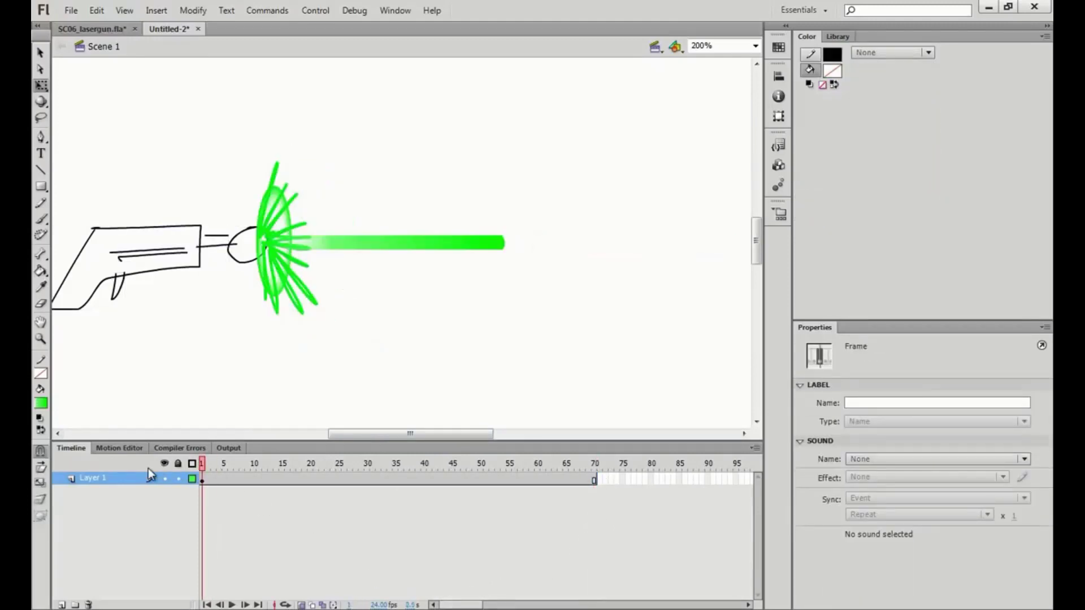
key("ctrl+minus")
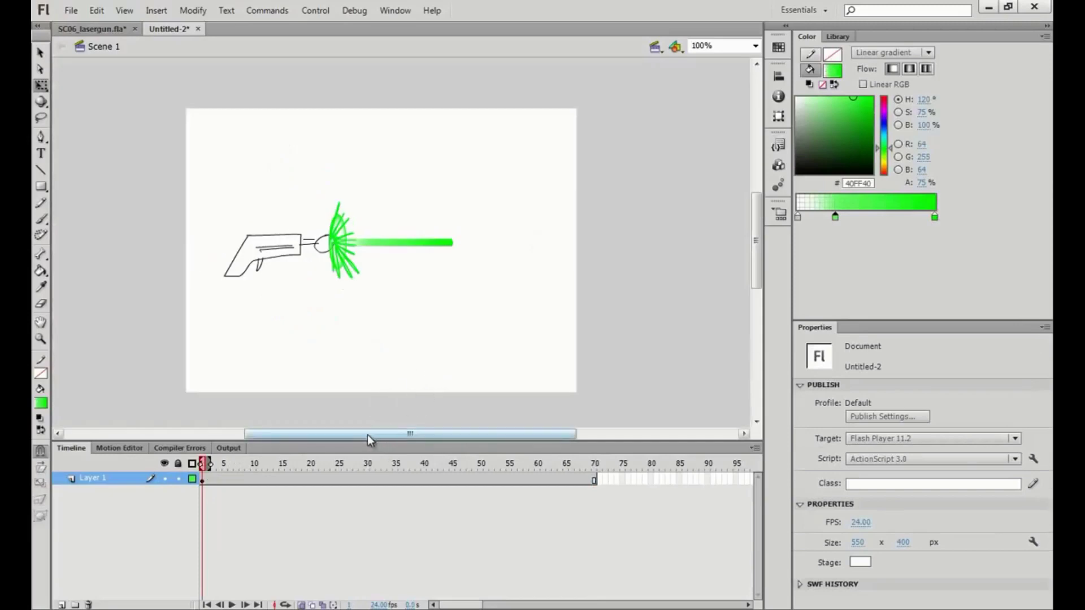
left_click_drag(369, 439, 333, 440)
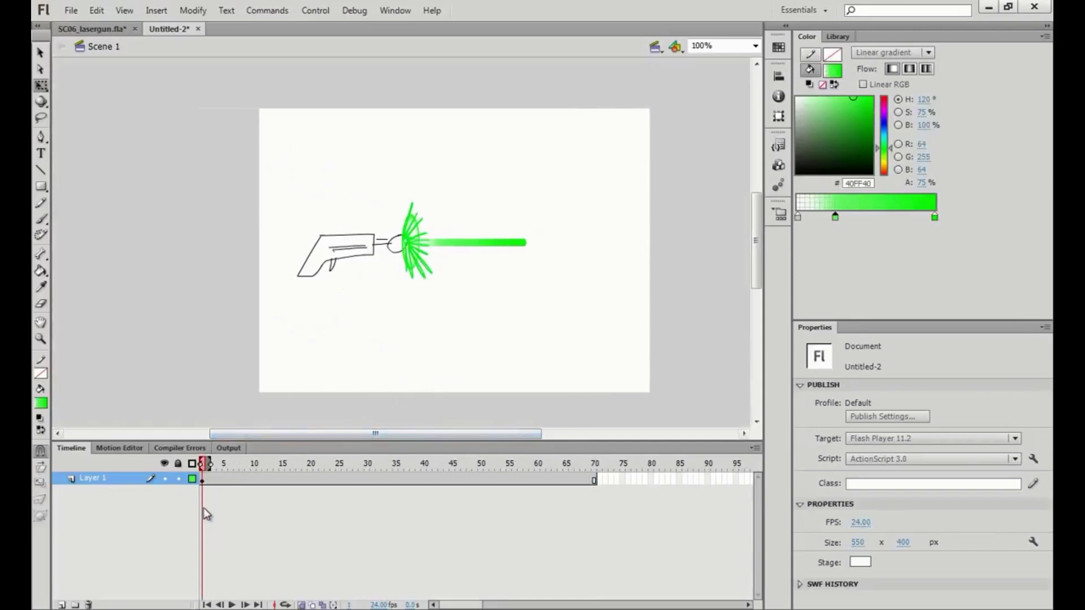
key("Return")
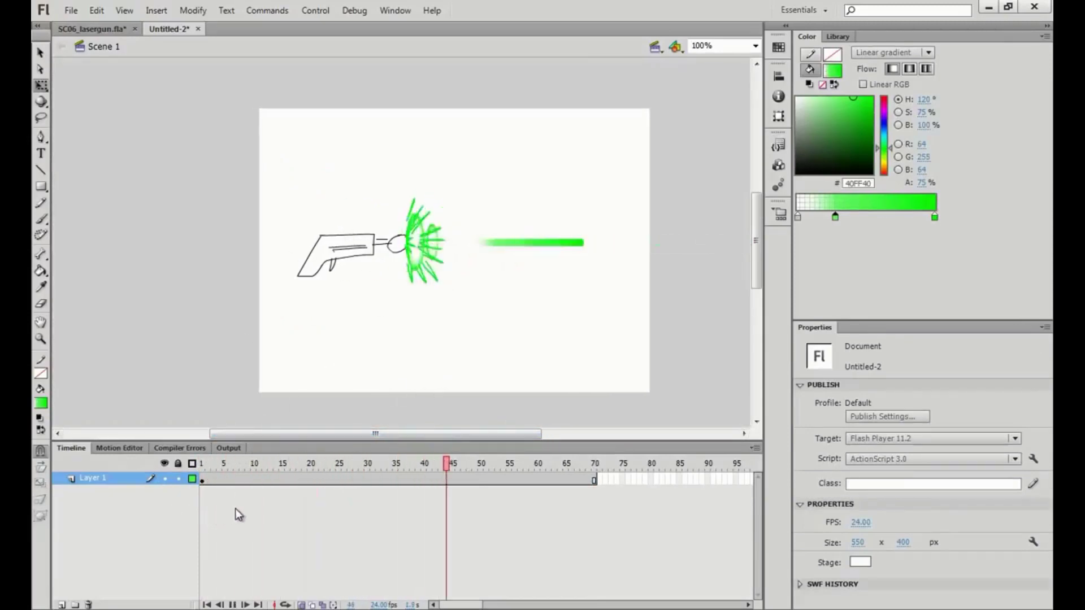
key("Return")
Set the looping option of the laserblast_total instance at the gun's muzzle to Play Once.
left_click(203, 479)
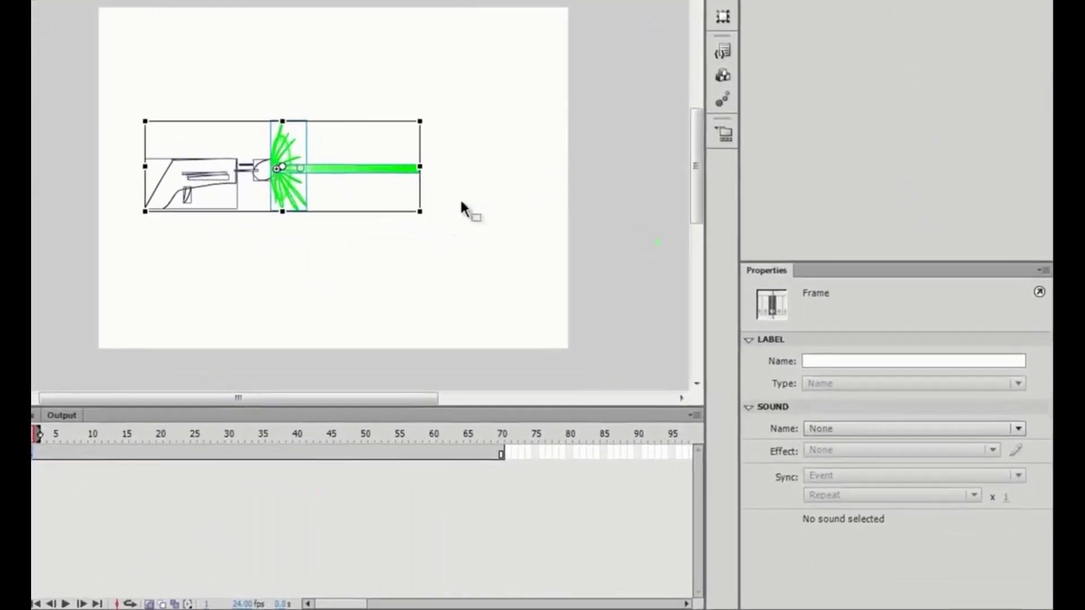
left_click(461, 202)
left_click(294, 153)
scroll(862, 513, "down", 2)
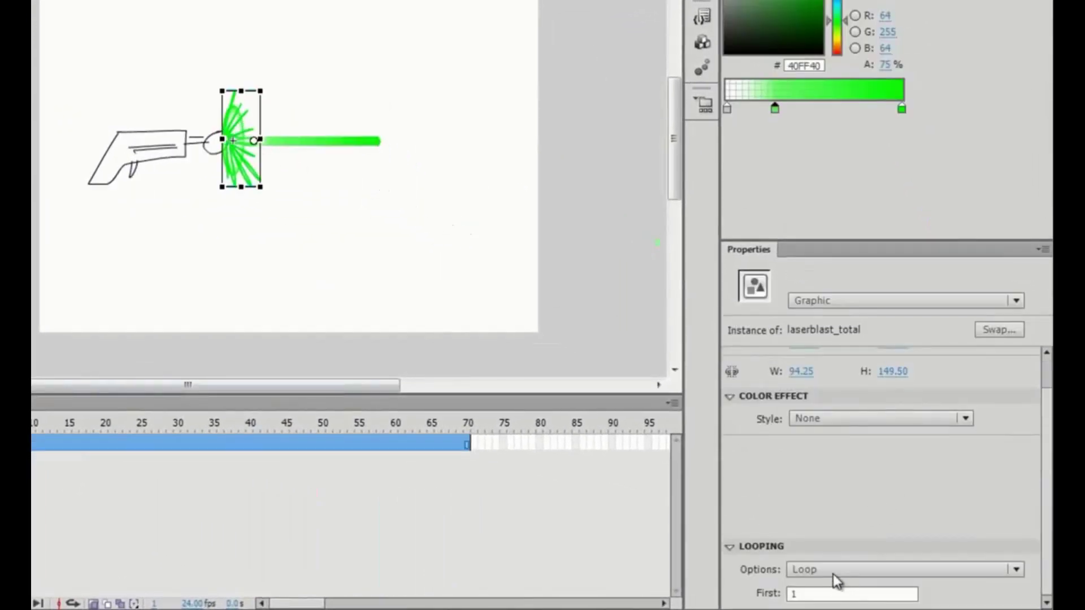
left_click(833, 574)
left_click(853, 527)
Set the looping option of the ray instance to Play Once.
left_click(317, 140)
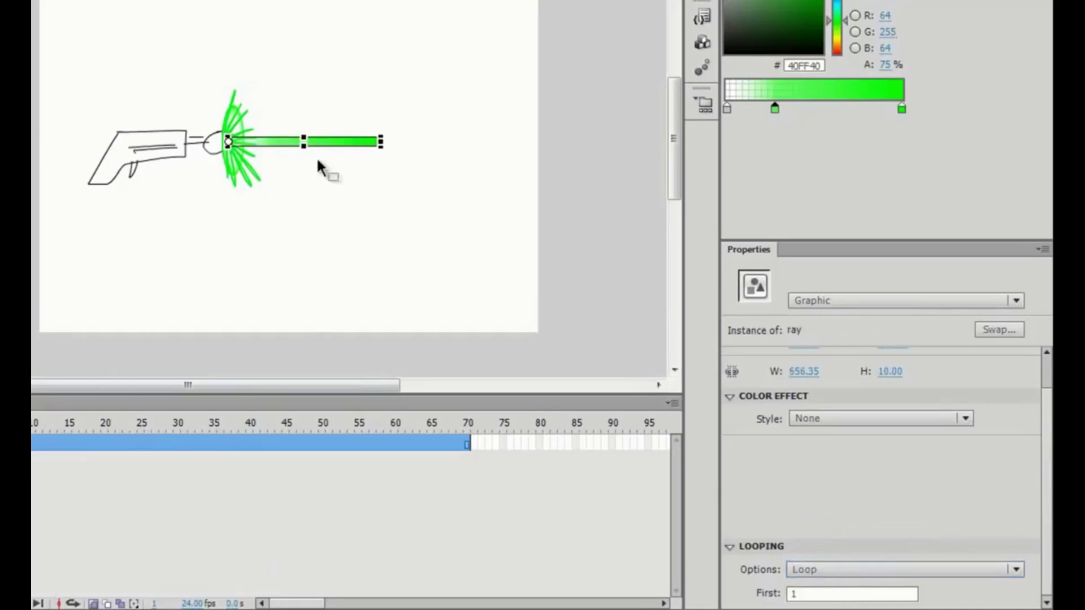
left_click(852, 568)
left_click(848, 528)
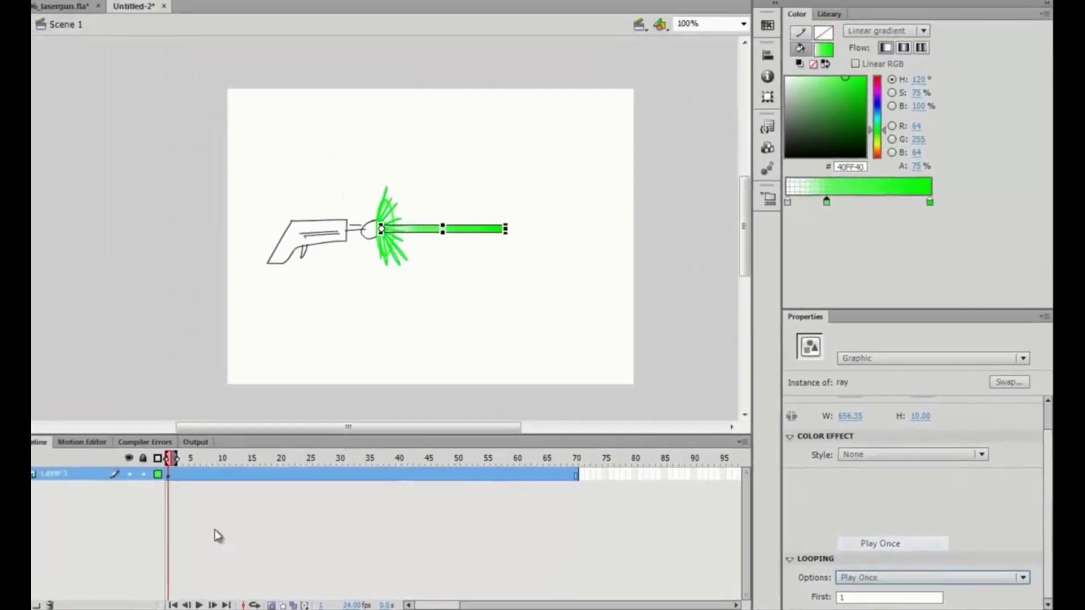
Play the main scene from frame 1 to check the blast and ray without looping.
left_click(205, 545)
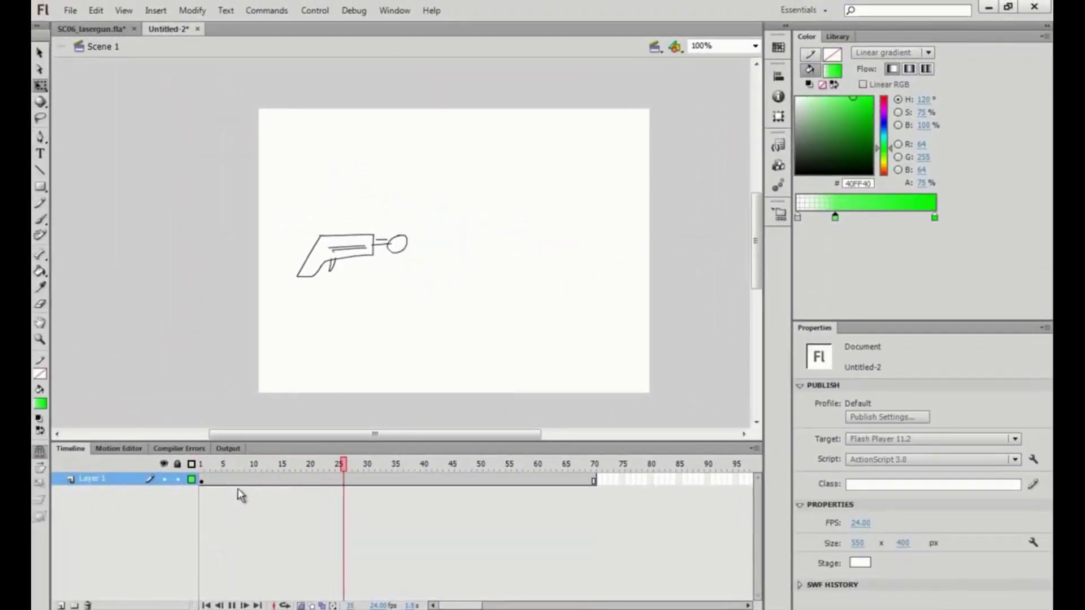
left_click(201, 464)
key("Return")
left_click(202, 481)
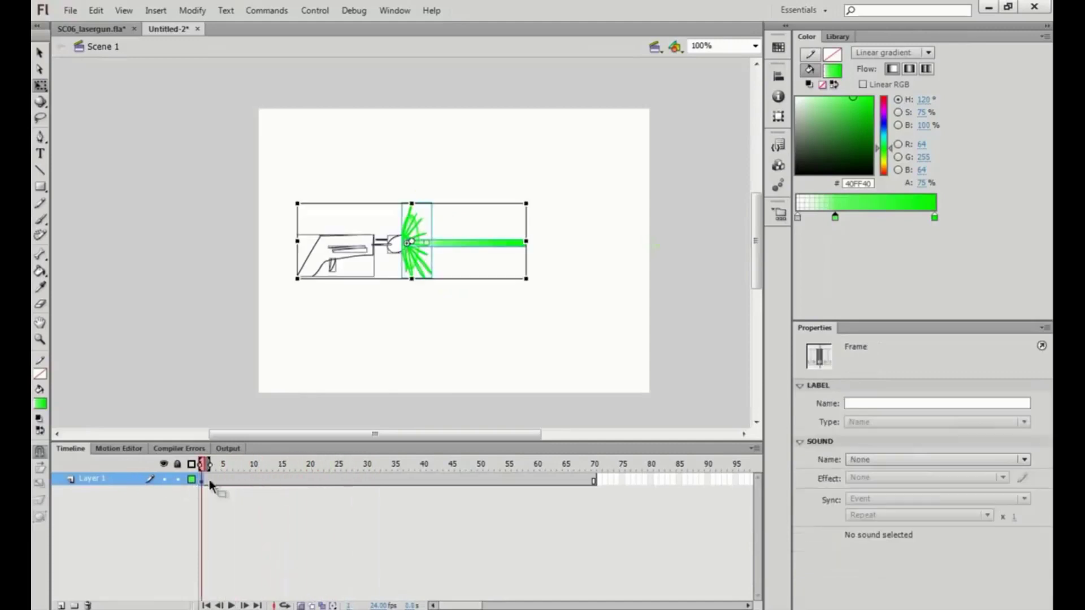
Scale the ray instance down proportionally from its muzzle end to a width of 393.80 and height of 6.00.
left_click(524, 266)
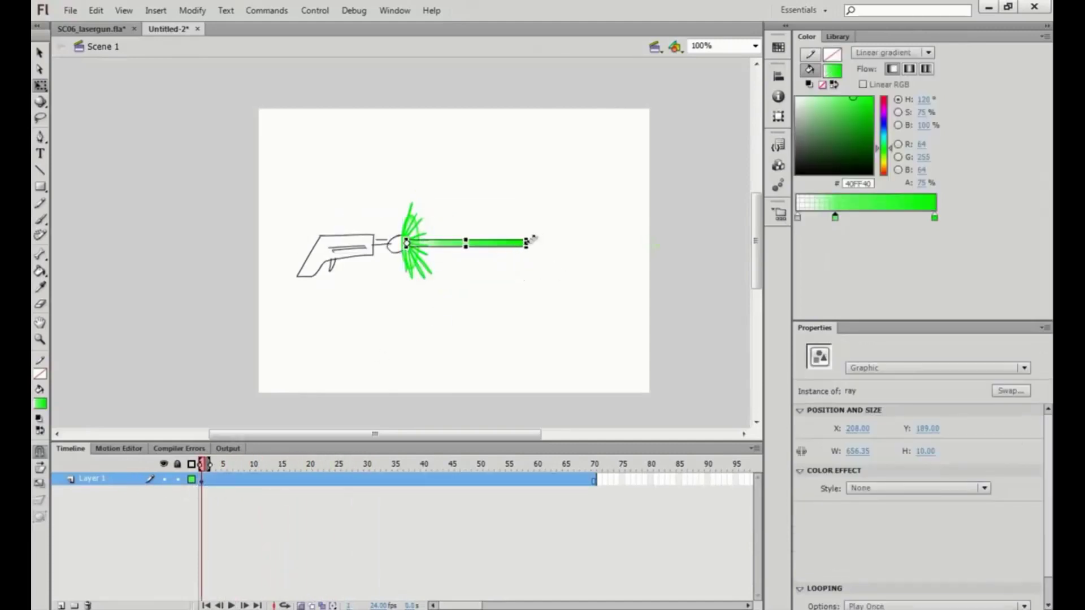
scroll(528, 243, "up", 1)
left_click_drag(512, 240, 497, 240)
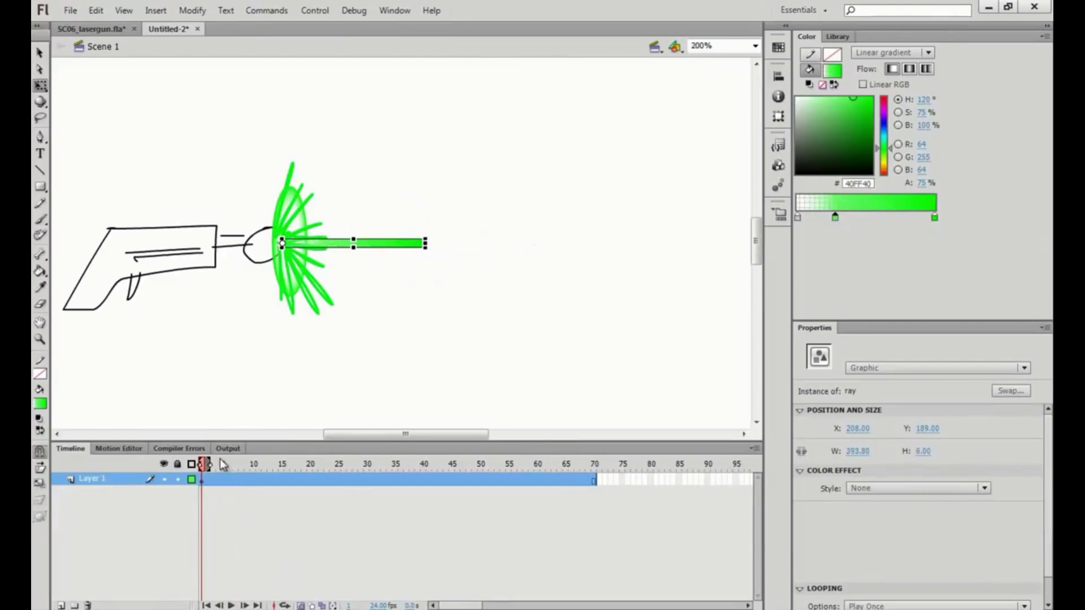
left_click(232, 467)
Add a new layer above Layer 1 and transfer the blast and ray instances to it in place.
left_click(202, 481)
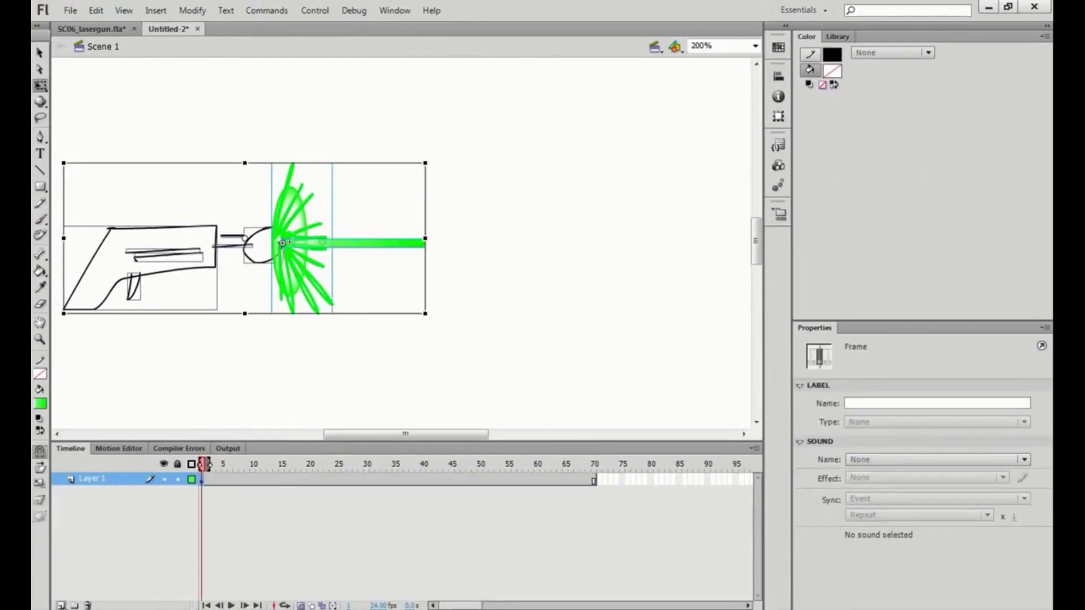
left_click(61, 605)
left_click_drag(402, 155, 285, 363)
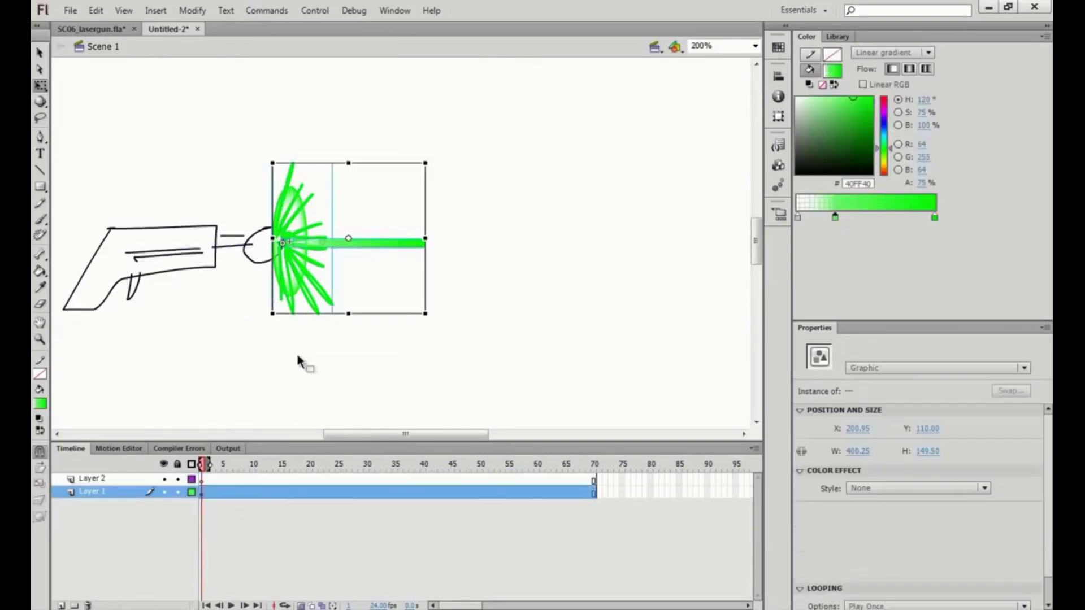
key("ctrl+x")
left_click(203, 481)
key("ctrl+shift+v")
Delay the shot by moving Layer 2's keyframe to frame 13, and play the animation at 100% zoom.
left_click_drag(203, 481, 269, 482)
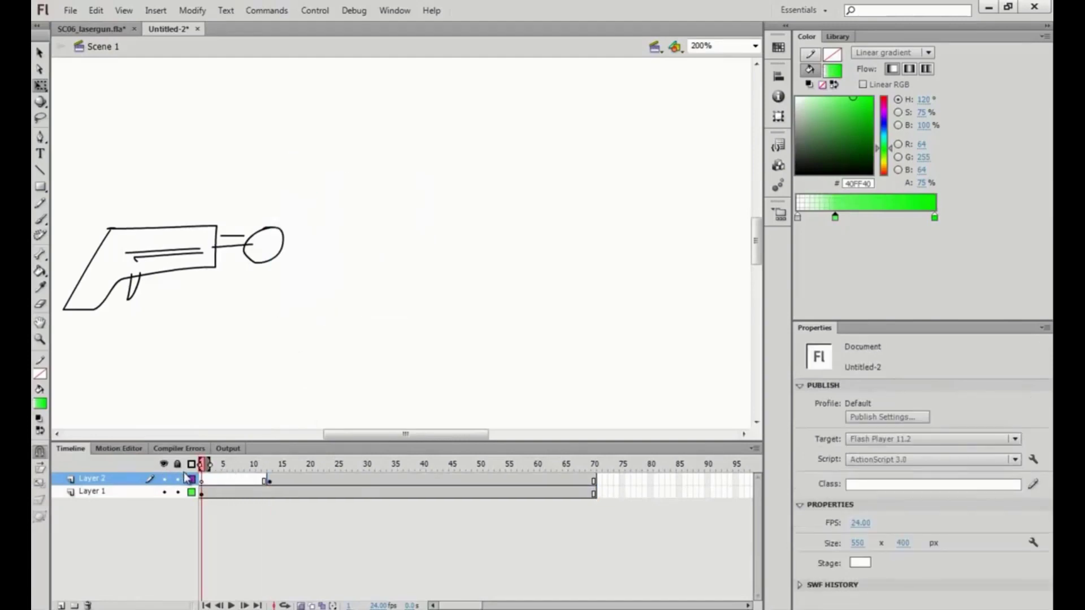
key("ctrl+1")
key("Return")
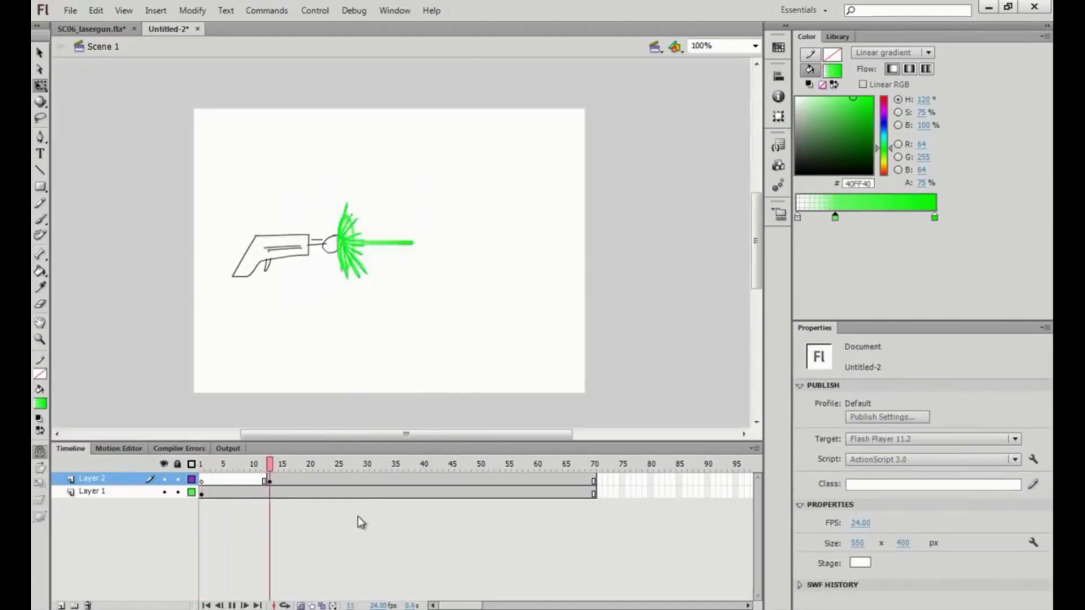
key("Return")
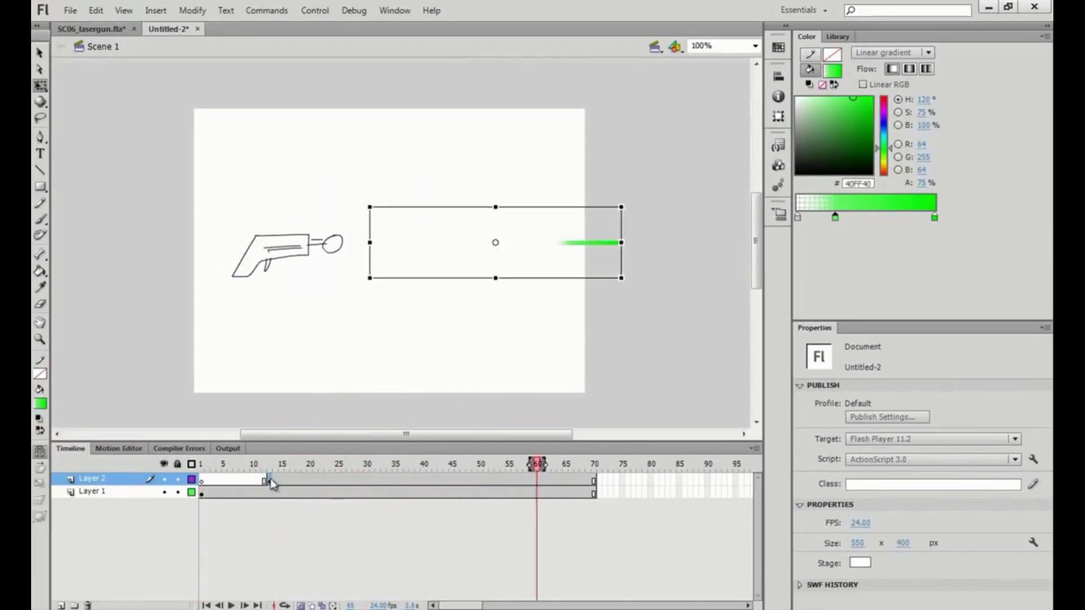
Replay the scene from frame 1 to check the timing of the delayed shot on Layer 2.
left_click(269, 480)
mouse_move(202, 464)
left_mouse_down()
mouse_move(302, 459)
mouse_move(202, 462)
left_mouse_up()
left_click(269, 479)
left_click(266, 478)
left_click(202, 478)
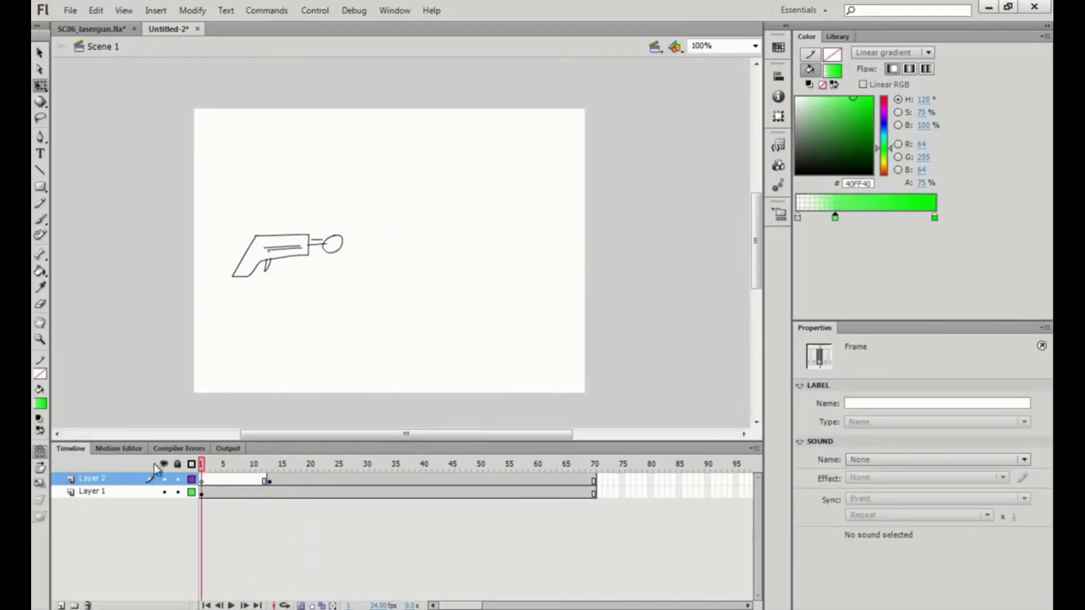
key("Return")
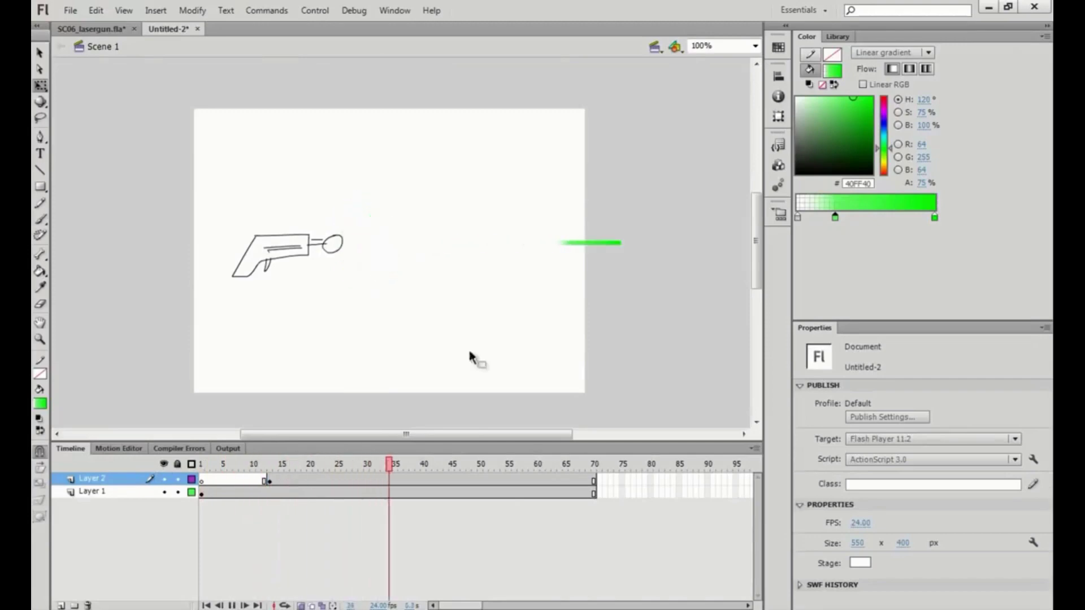
Examine the laser_beam_blast animation in SC06_lasergun.fla up to about frame 10, and return to the Untitled-2 document.
left_click(91, 29)
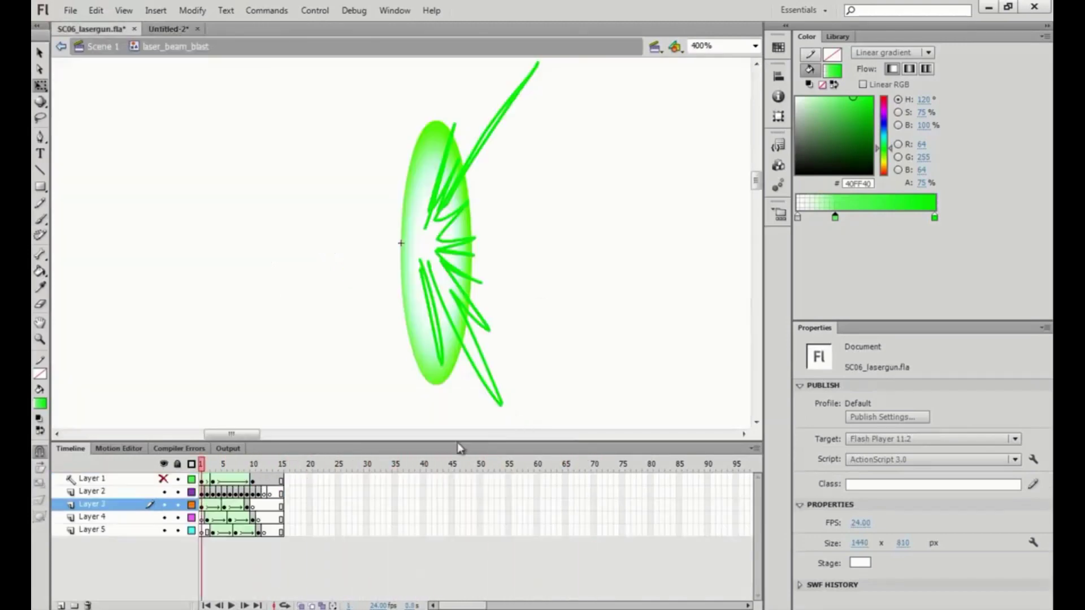
left_click_drag(221, 465, 254, 466)
left_click(164, 28)
key("ctrl+minus")
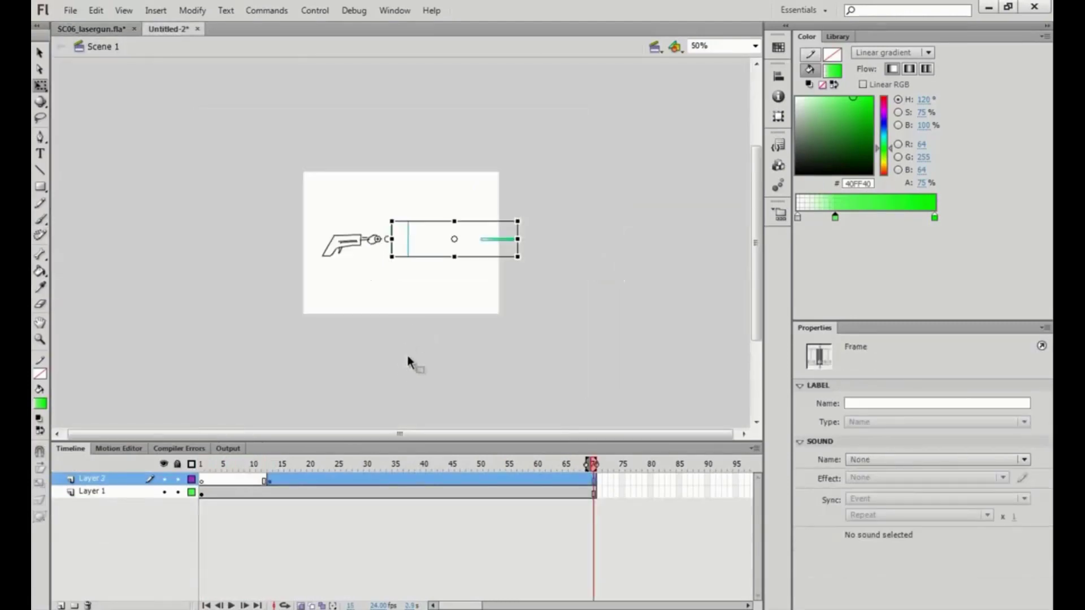